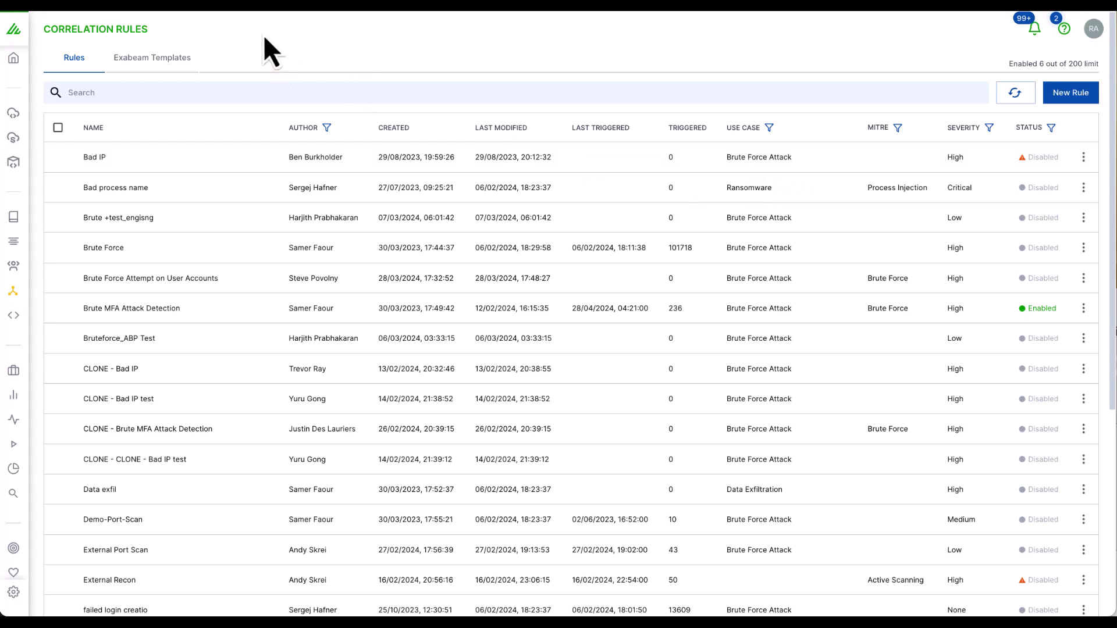
Browse the rule templates, then start a new correlation rule
{"action": "left_click", "coordinate": [191, 54]}
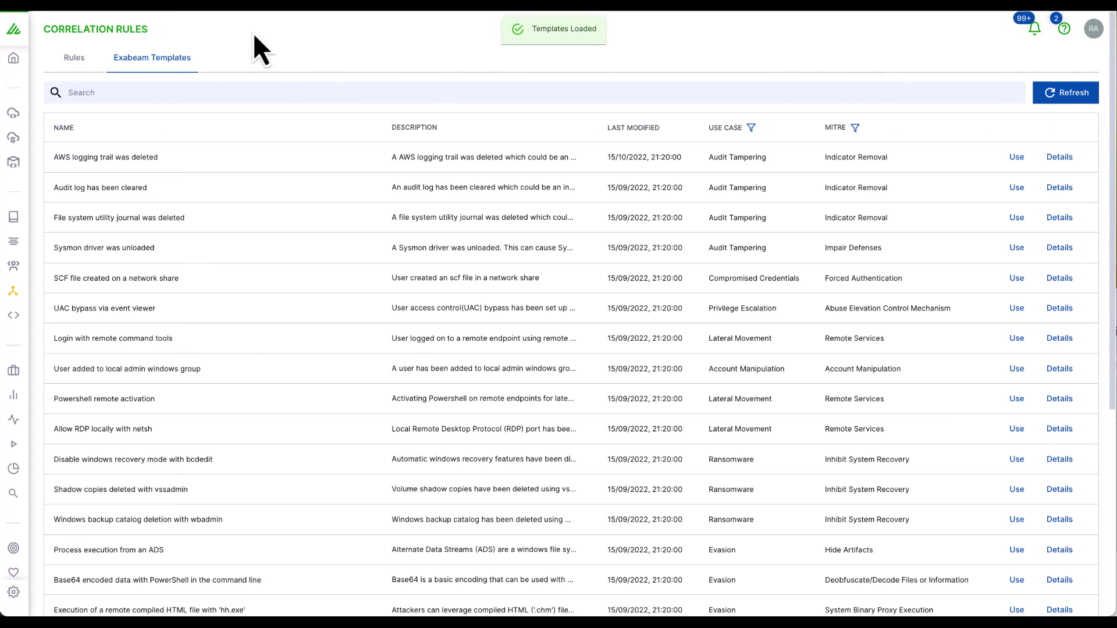
{"action": "left_click", "coordinate": [76, 58]}
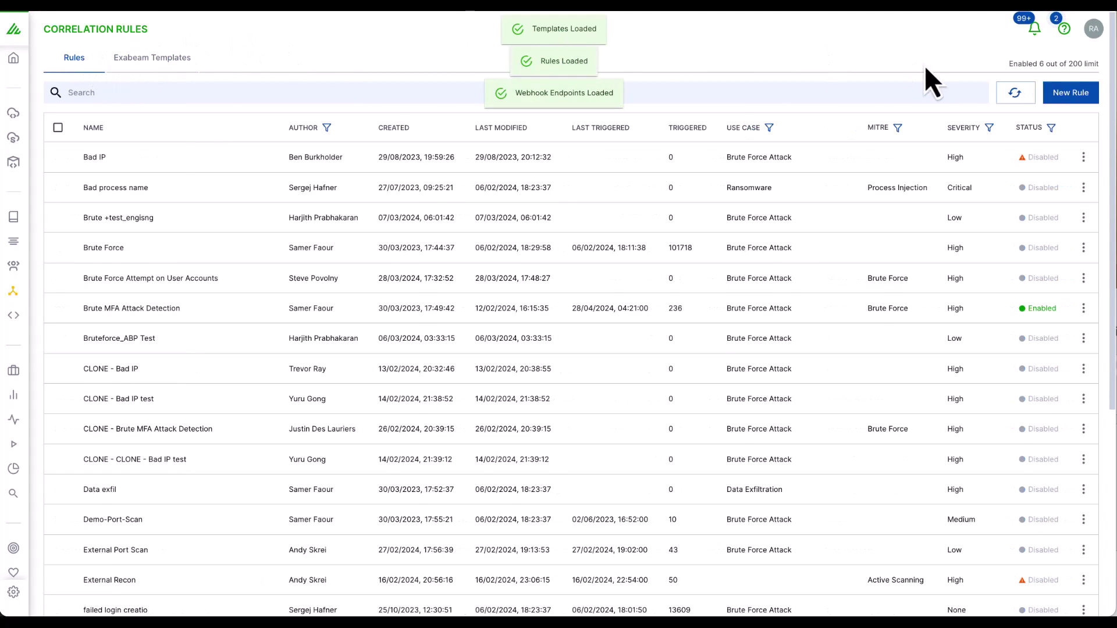
{"action": "left_click", "coordinate": [1089, 93]}
Limit the new rule's query to Okta vendor events
{"action": "left_click", "coordinate": [386, 242]}
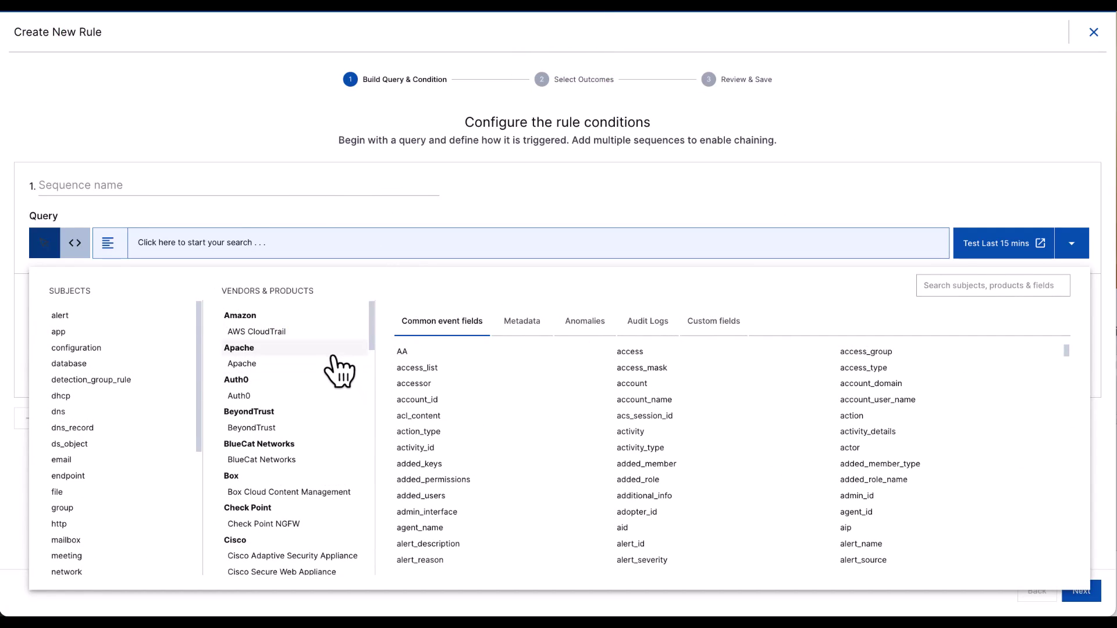
{"action": "scroll", "coordinate": [335, 358], "scroll_direction": "down", "scroll_amount": 2}
{"action": "scroll", "coordinate": [343, 366], "scroll_direction": "down", "scroll_amount": 7}
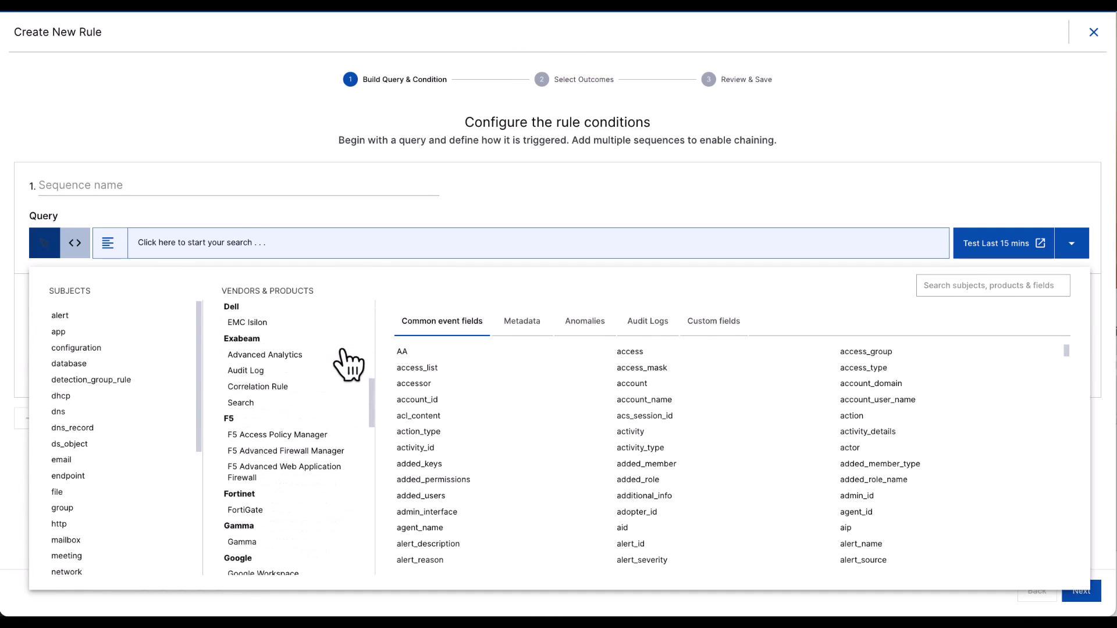
{"action": "scroll", "coordinate": [349, 361], "scroll_direction": "down", "scroll_amount": 6}
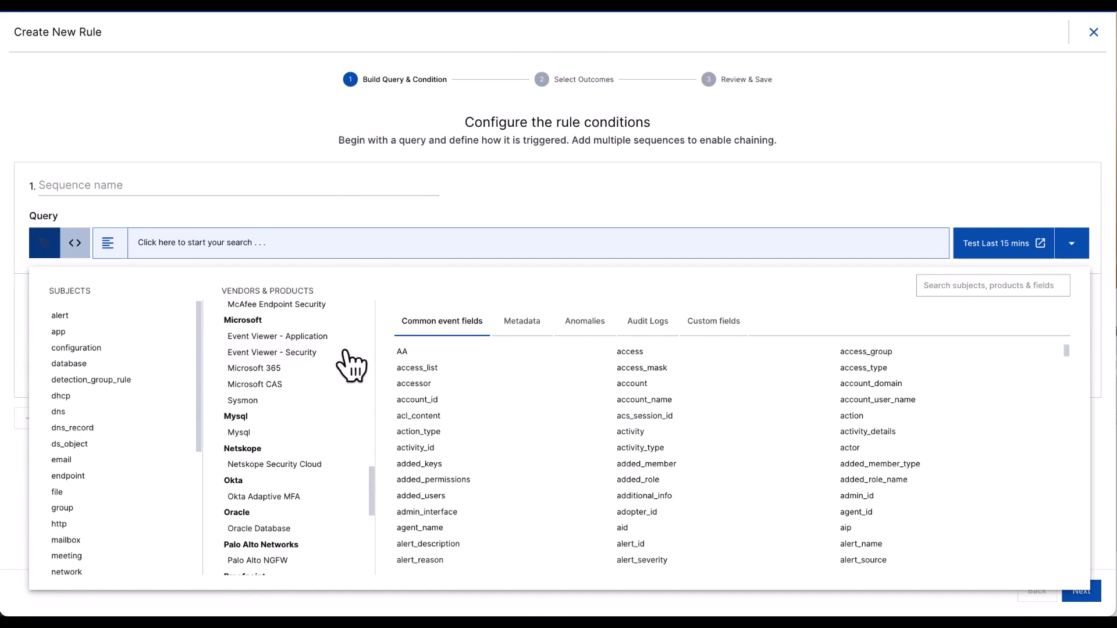
{"action": "left_click", "coordinate": [273, 482]}
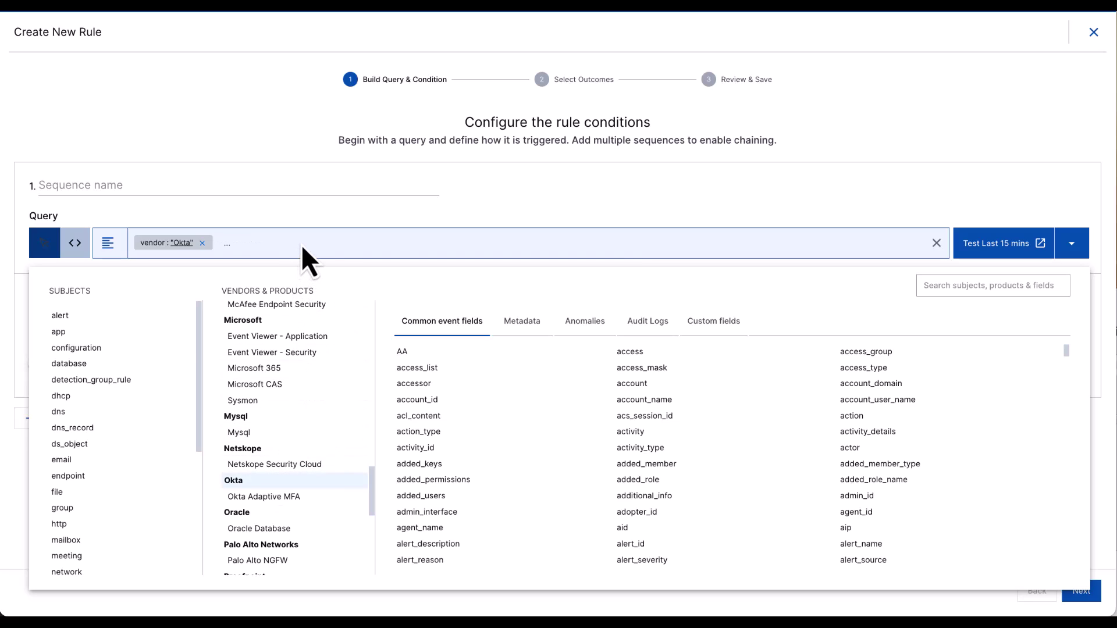
Add query conditions action_type = app-activity and result = FAILURE
{"action": "left_click", "coordinate": [474, 433]}
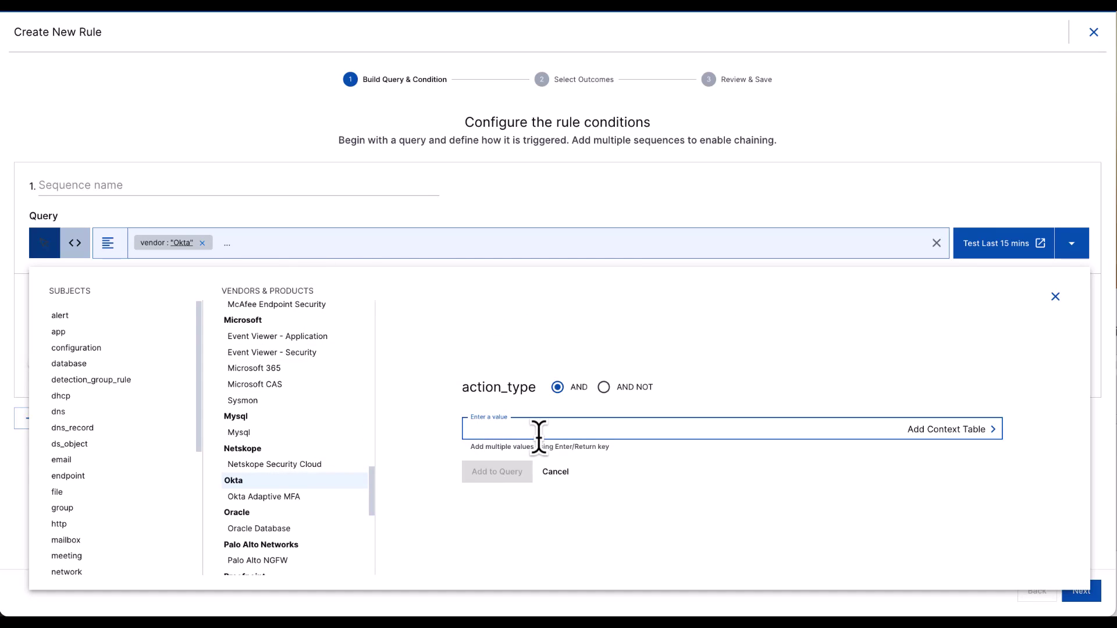
{"action": "type", "text": "app-act"}
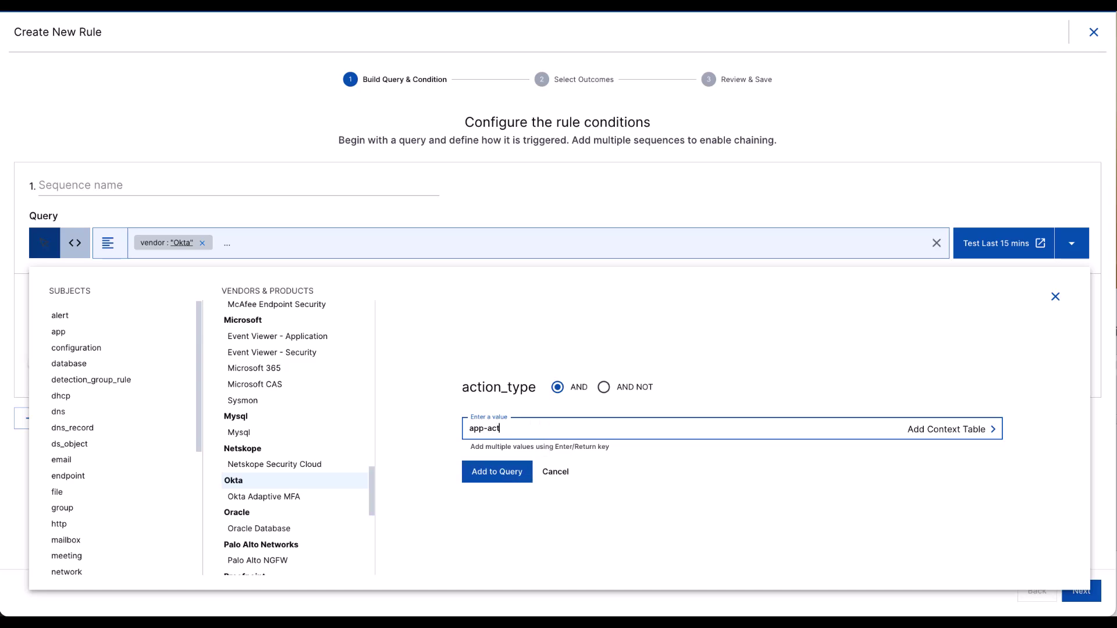
{"action": "type", "text": "ivity"}
{"action": "left_click", "coordinate": [499, 473]}
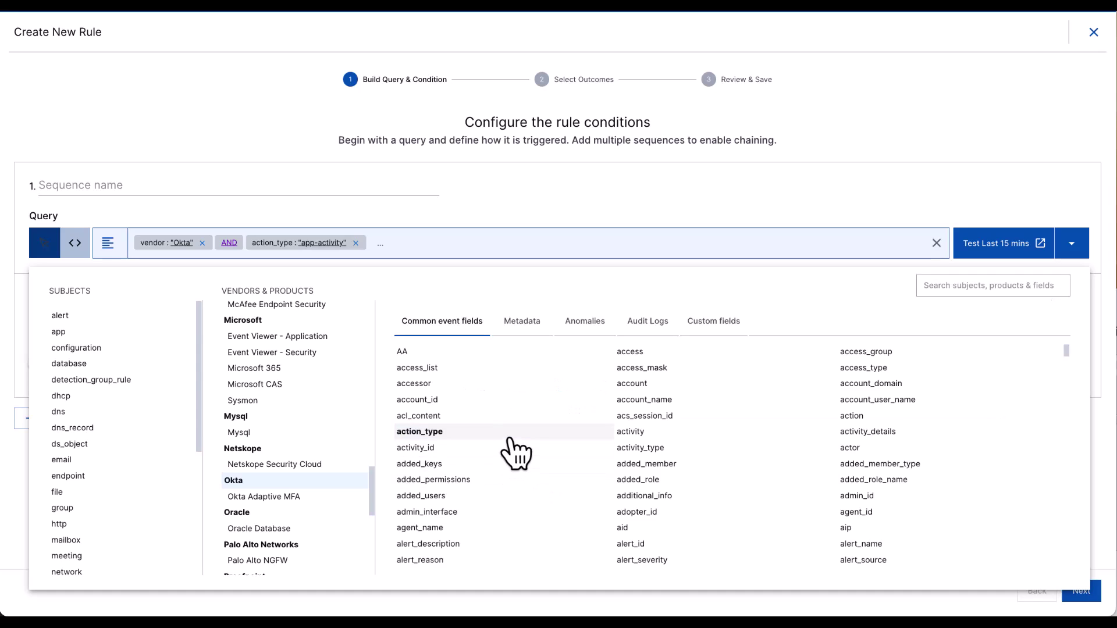
{"action": "left_click", "coordinate": [951, 282]}
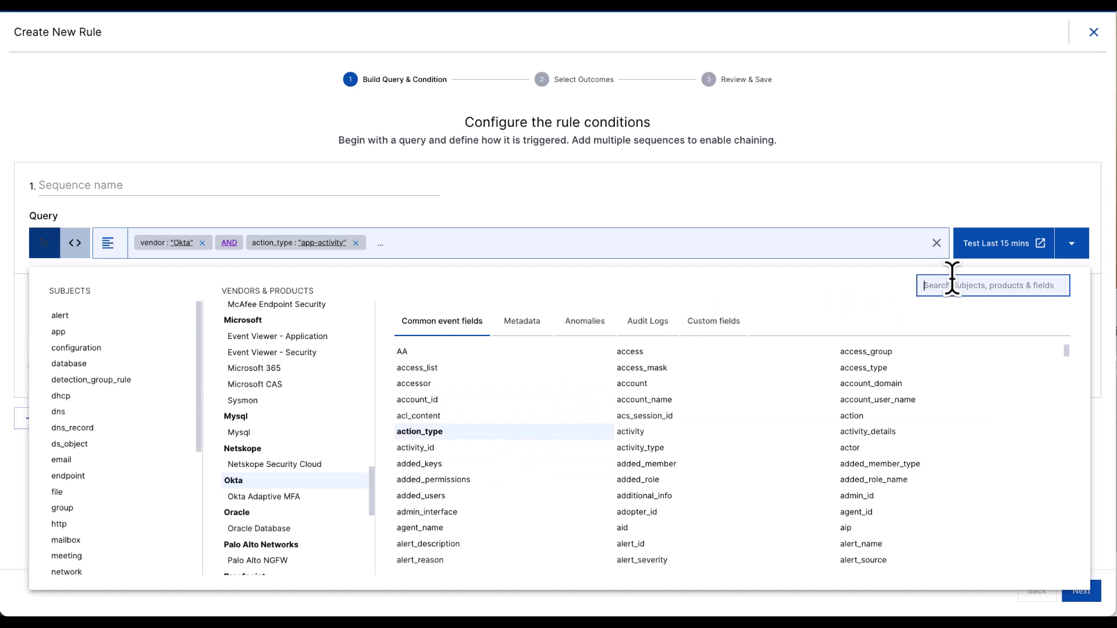
{"action": "type", "text": "result"}
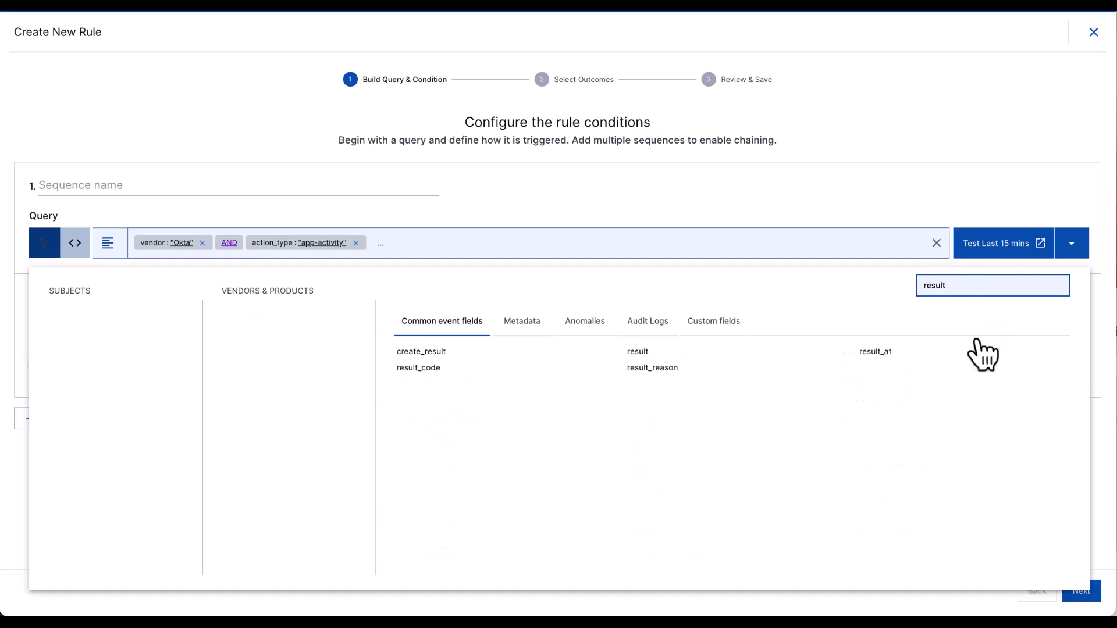
{"action": "left_click", "coordinate": [705, 355]}
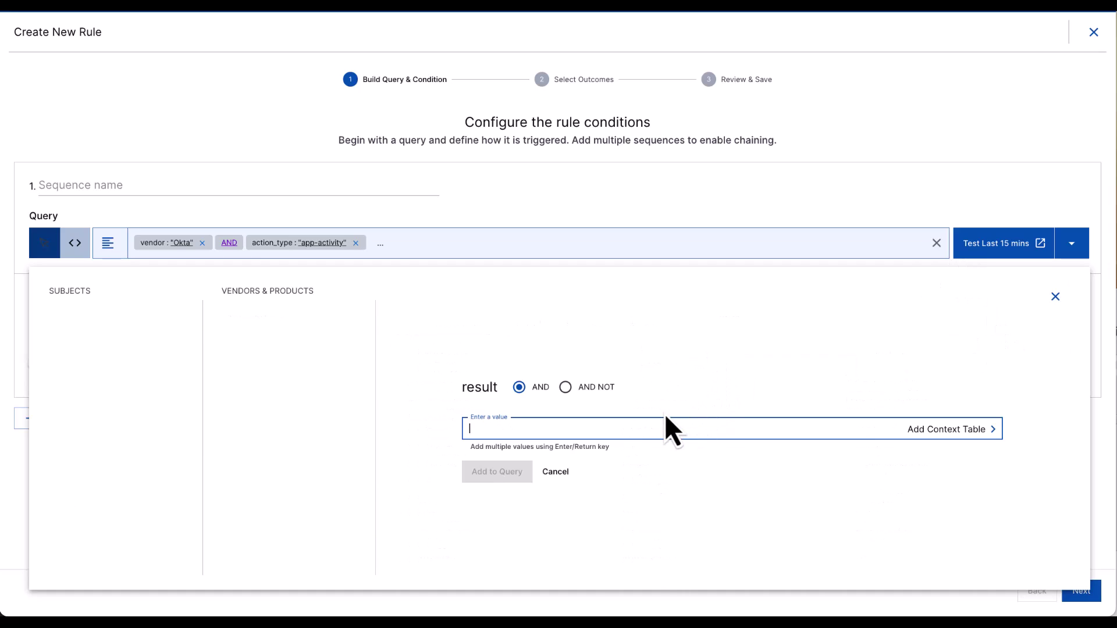
{"action": "type", "text": "FAILURE"}
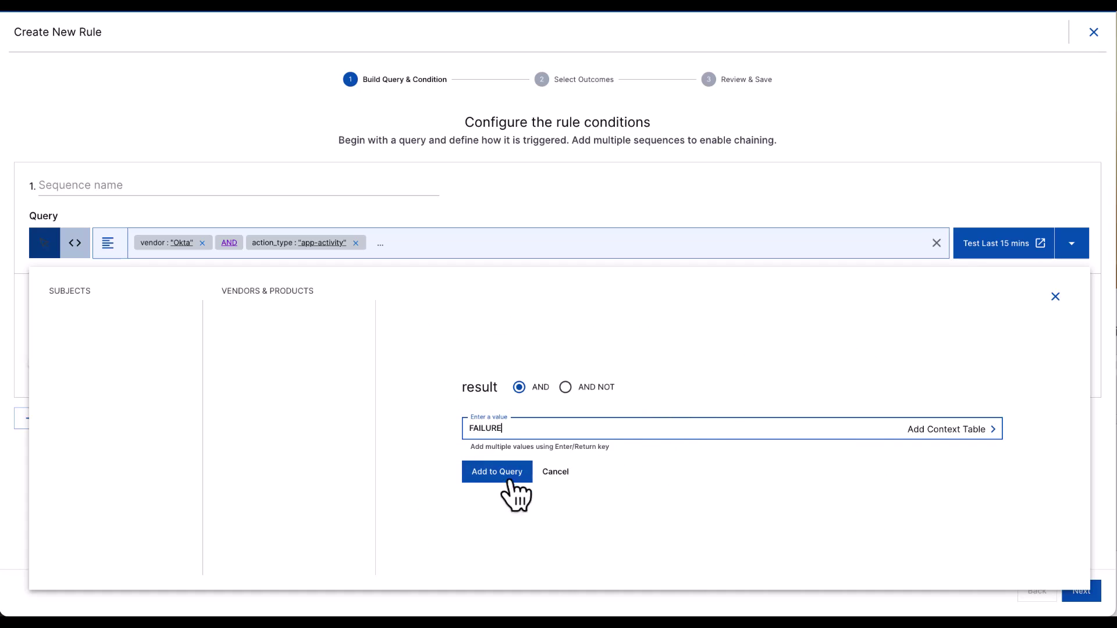
{"action": "left_click", "coordinate": [509, 476]}
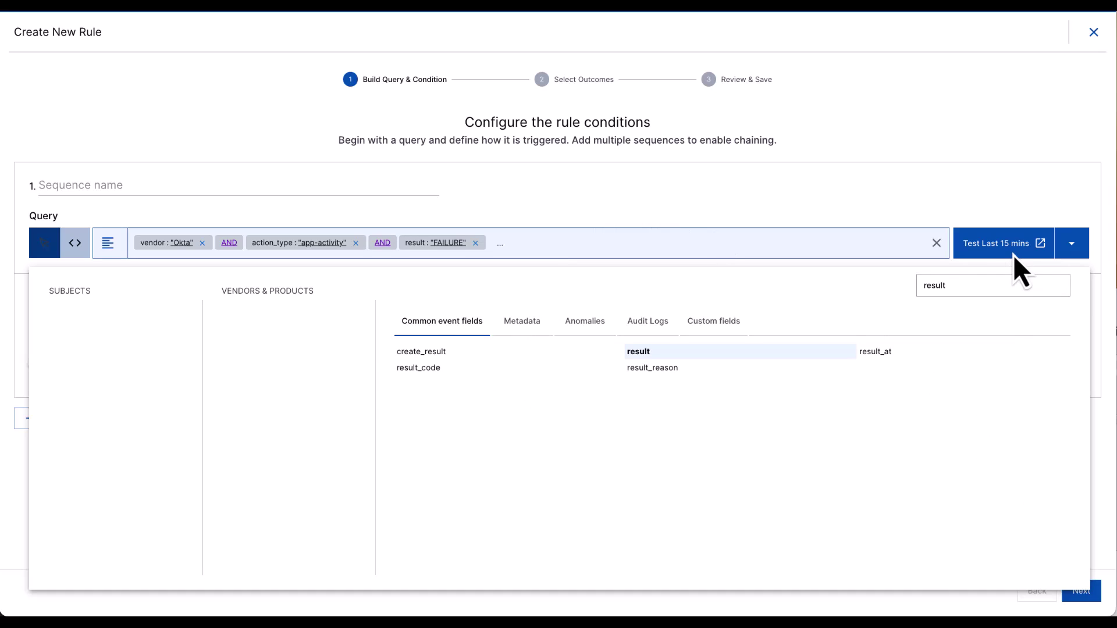
{"action": "left_click", "coordinate": [1109, 451]}
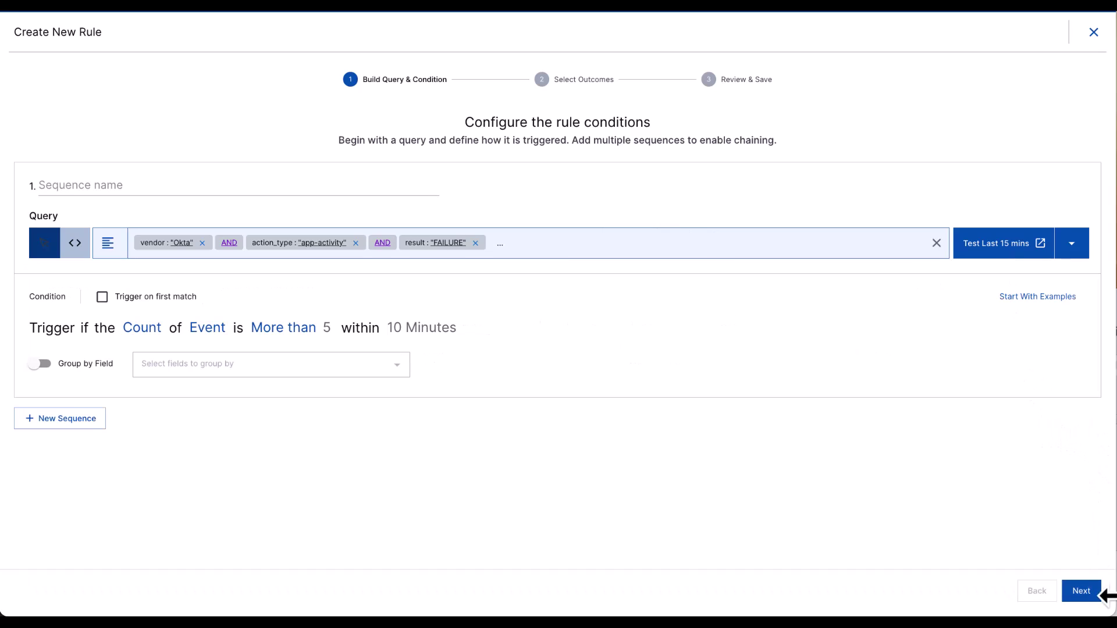
Add an email outcome to a recipient with subject 'brute force okta rule' and description 'please review this.'
{"action": "left_click", "coordinate": [1078, 595]}
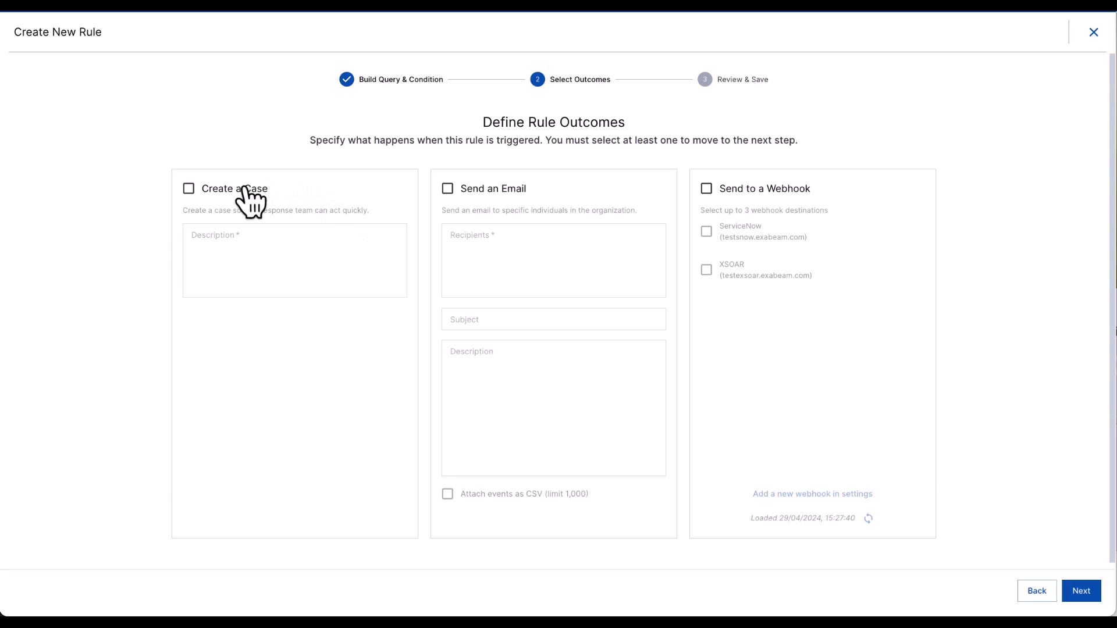
{"action": "left_click", "coordinate": [494, 190]}
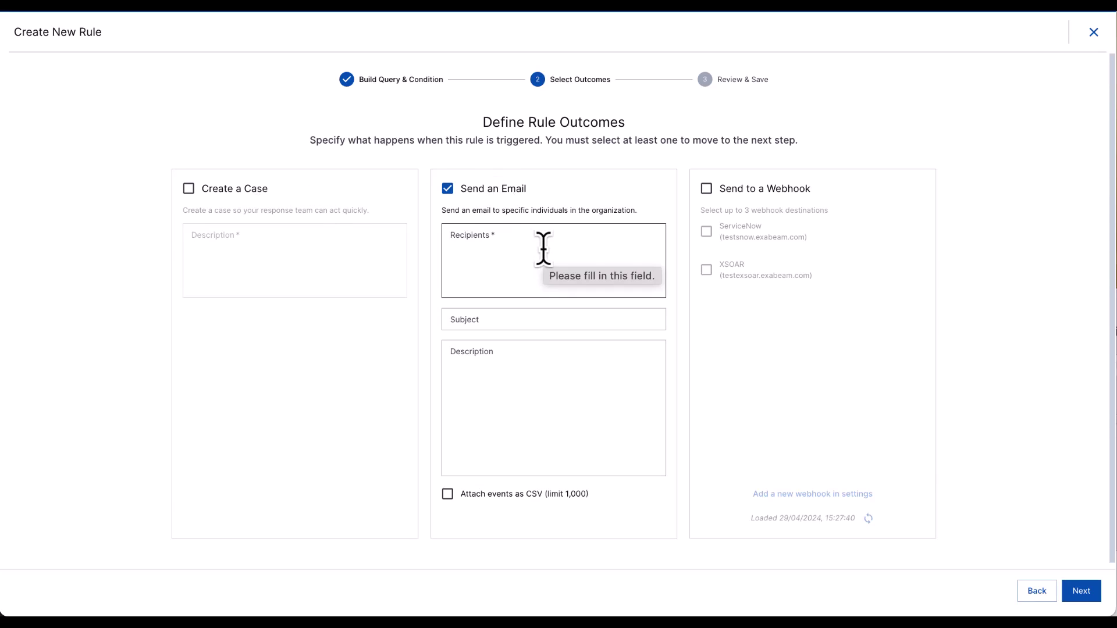
{"action": "left_click", "coordinate": [543, 249]}
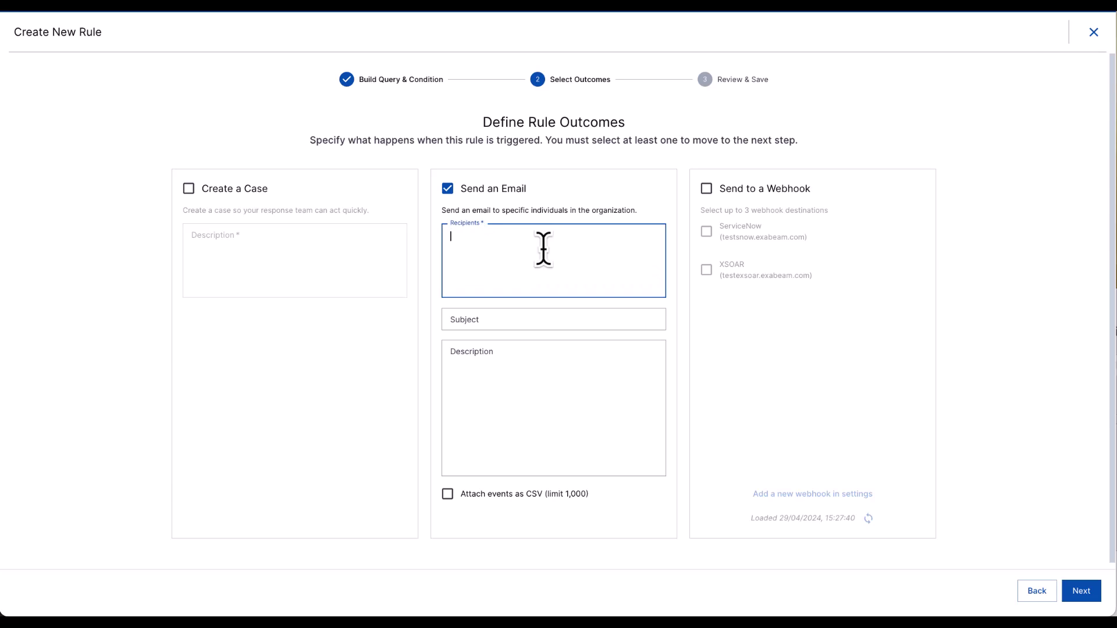
{"action": "type", "text": "test@"}
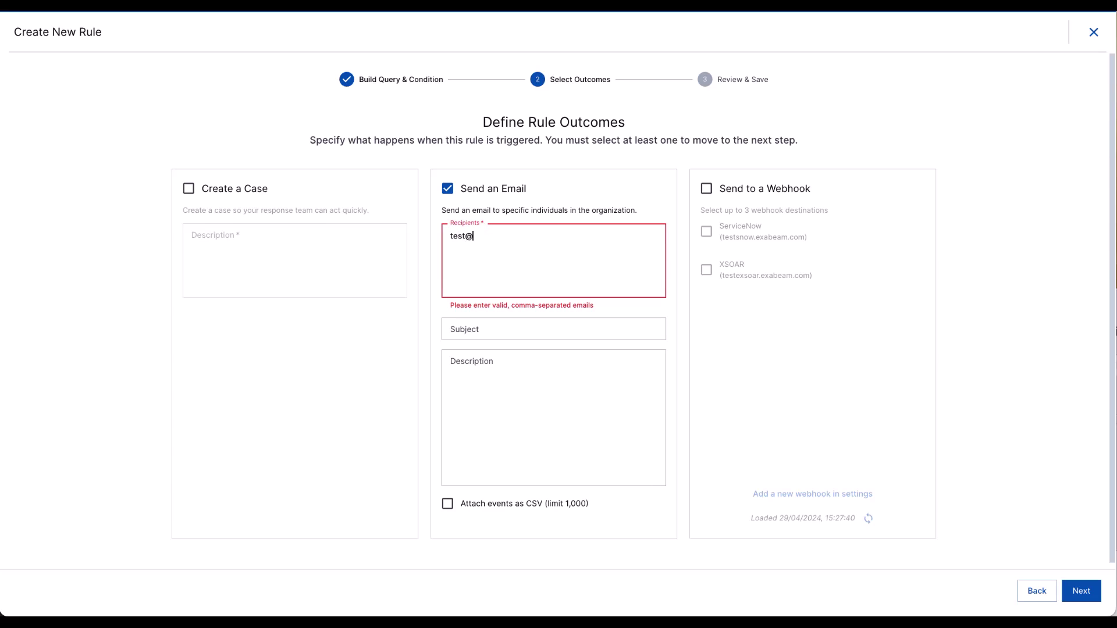
{"action": "type", "text": "soc.com"}
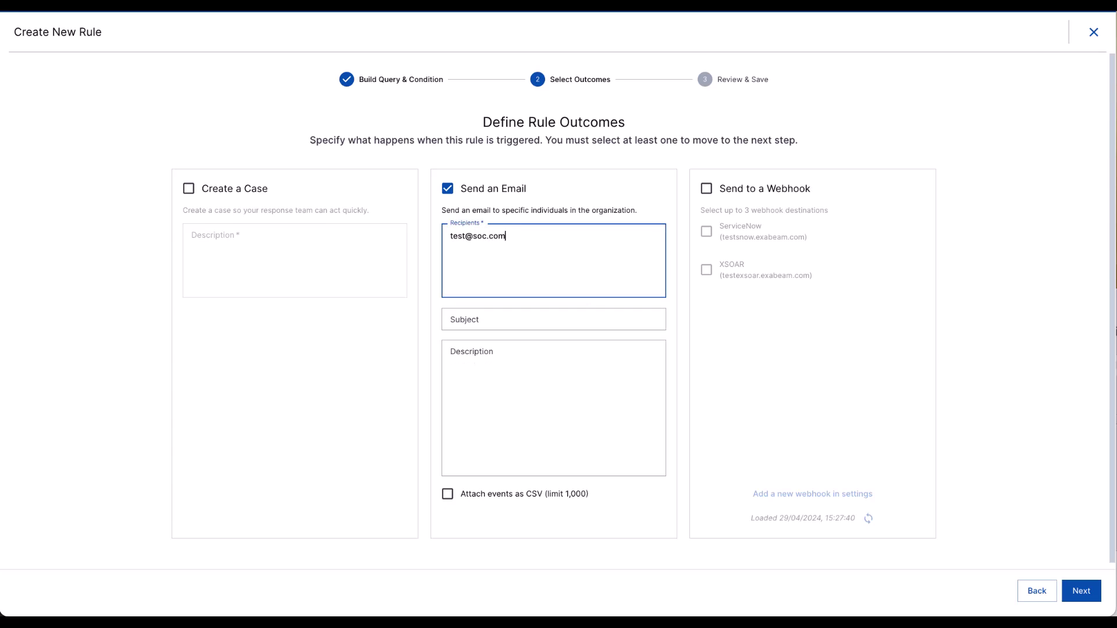
{"action": "left_click", "coordinate": [576, 319]}
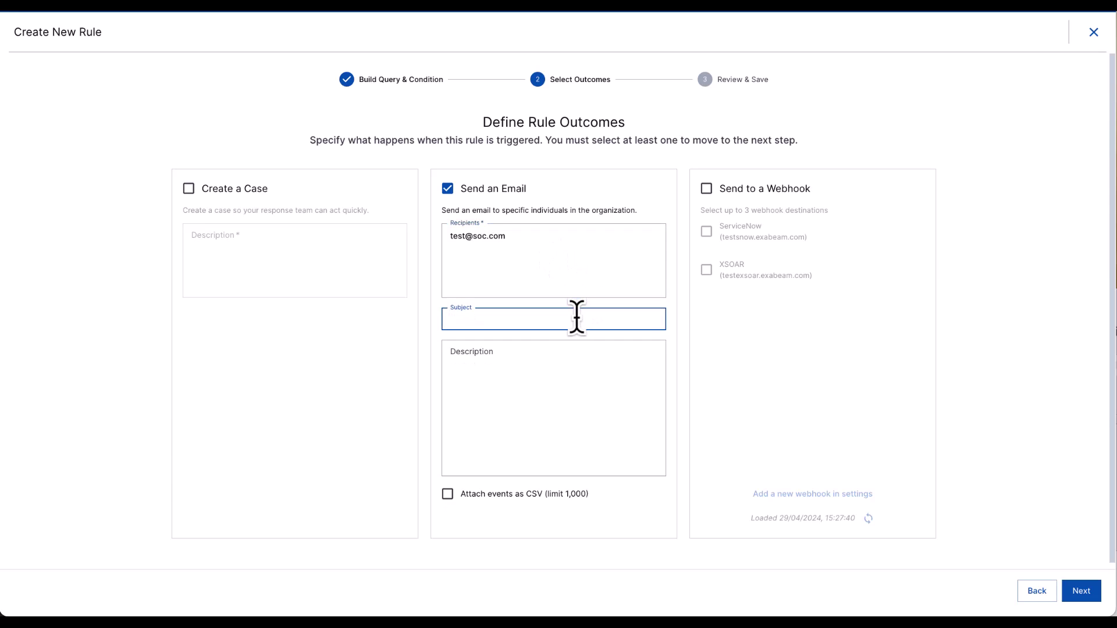
{"action": "type", "text": "brute force okta"}
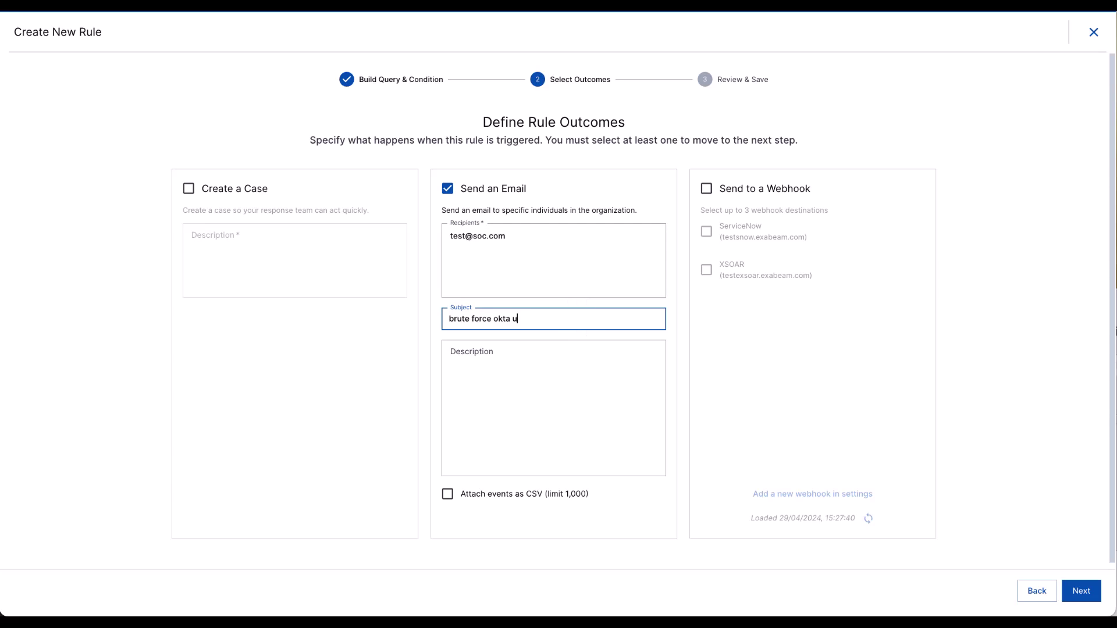
{"action": "type", "text": " rule"}
{"action": "left_click", "coordinate": [599, 352]}
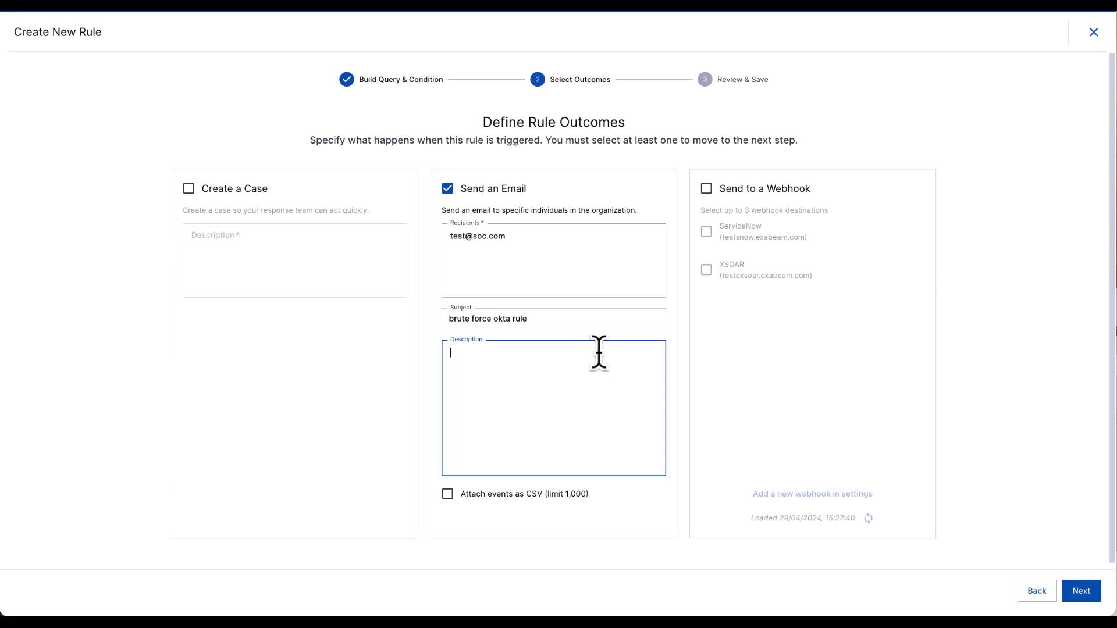
{"action": "type", "text": "please review this."}
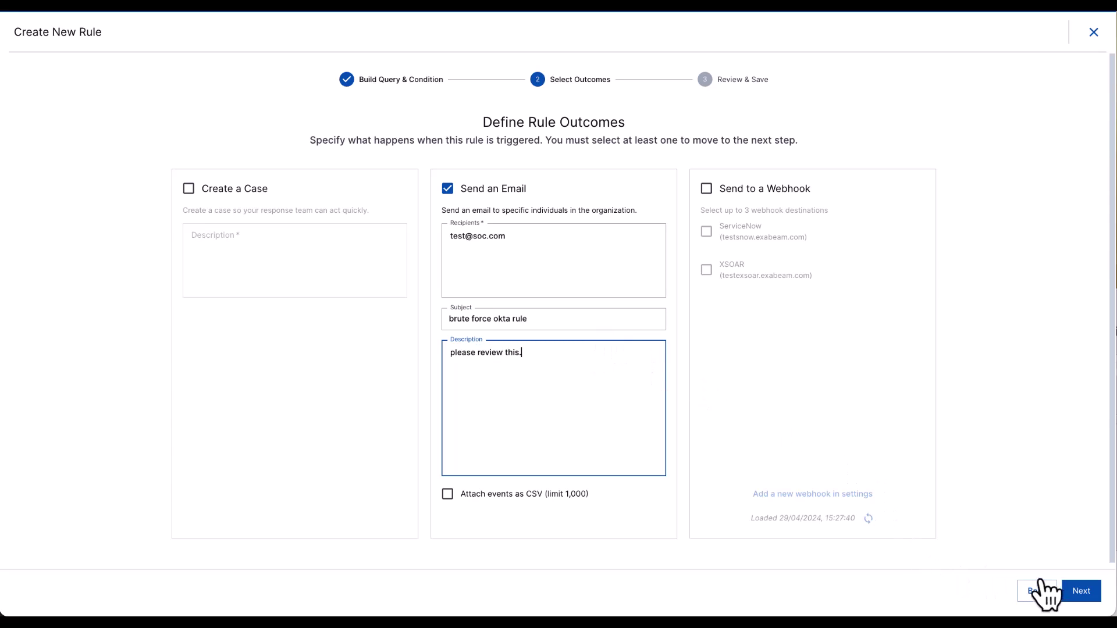
{"action": "left_click", "coordinate": [1080, 601]}
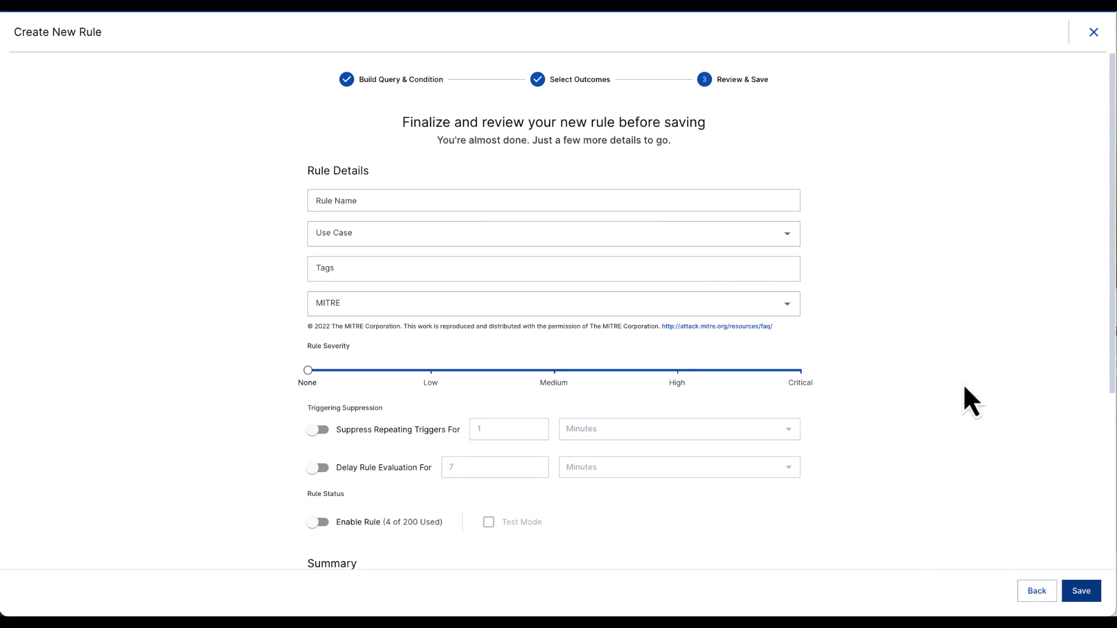
Set the rule's use case to Brute Force Attack
{"action": "left_click", "coordinate": [762, 202]}
{"action": "left_click", "coordinate": [762, 235]}
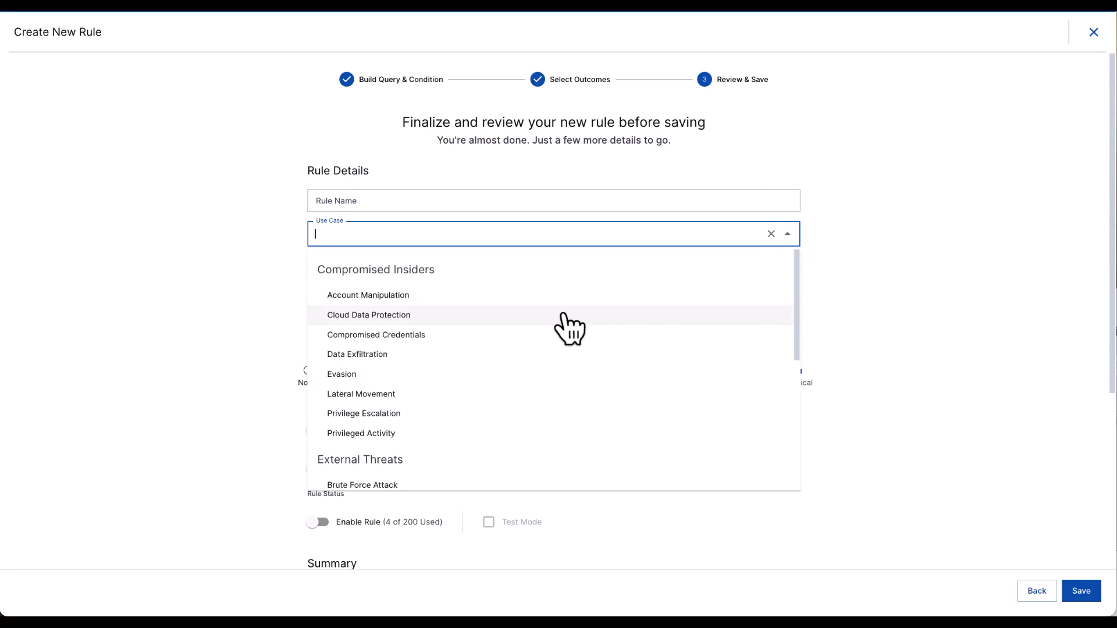
{"action": "scroll", "coordinate": [564, 326], "scroll_direction": "down", "scroll_amount": 3}
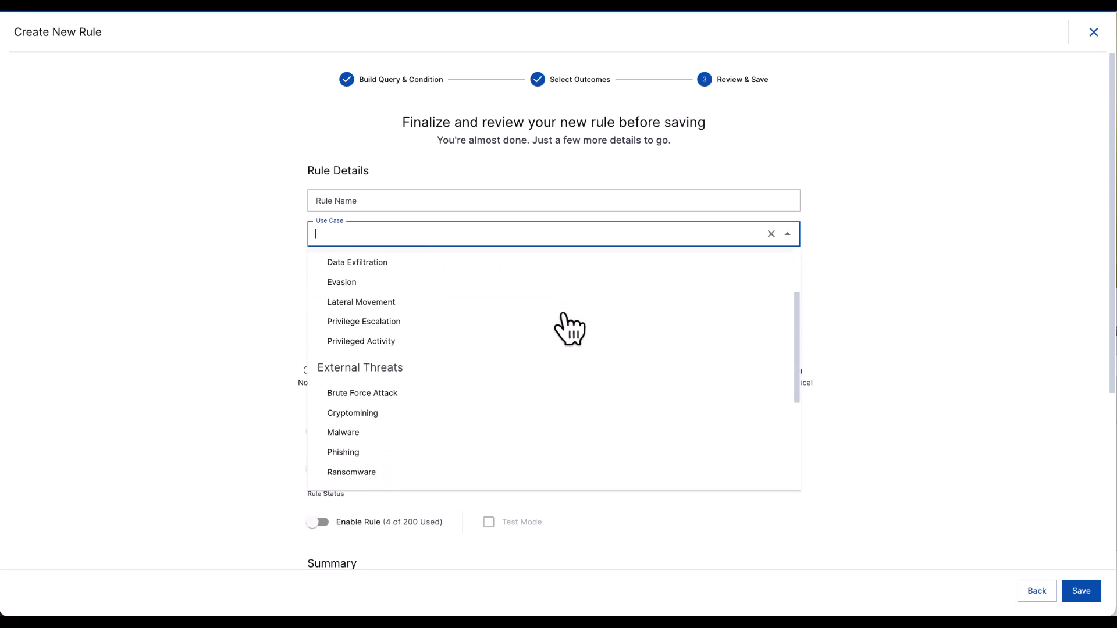
{"action": "left_click", "coordinate": [509, 362]}
Browse the MITRE technique list and close it without choosing a technique
{"action": "left_click", "coordinate": [619, 301]}
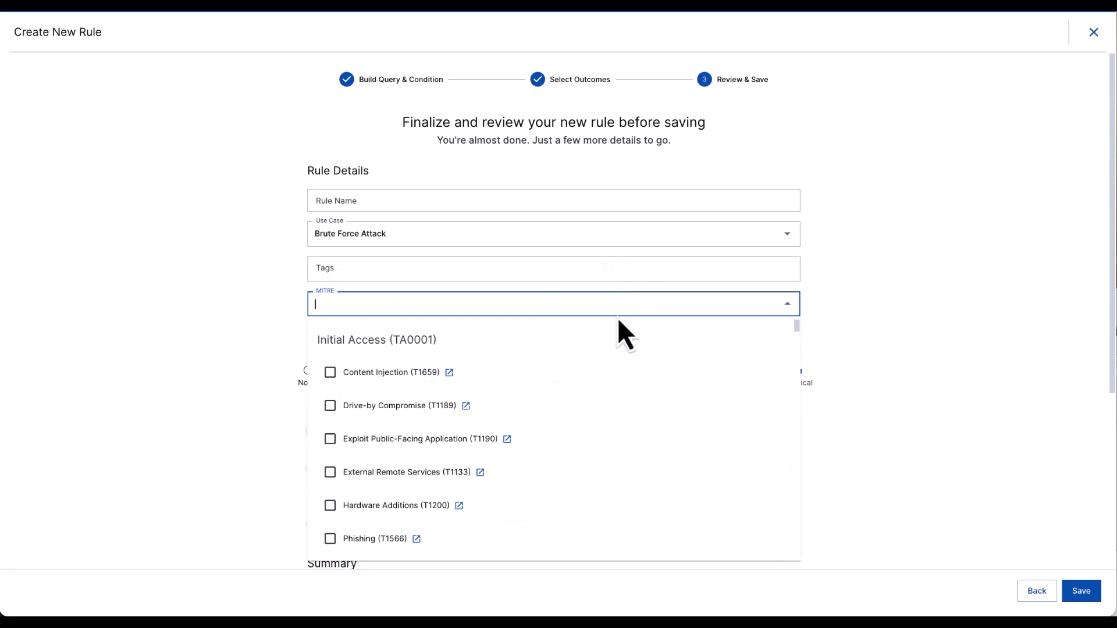
{"action": "scroll", "coordinate": [617, 343], "scroll_direction": "down", "scroll_amount": 1}
{"action": "scroll", "coordinate": [617, 349], "scroll_direction": "down", "scroll_amount": 6}
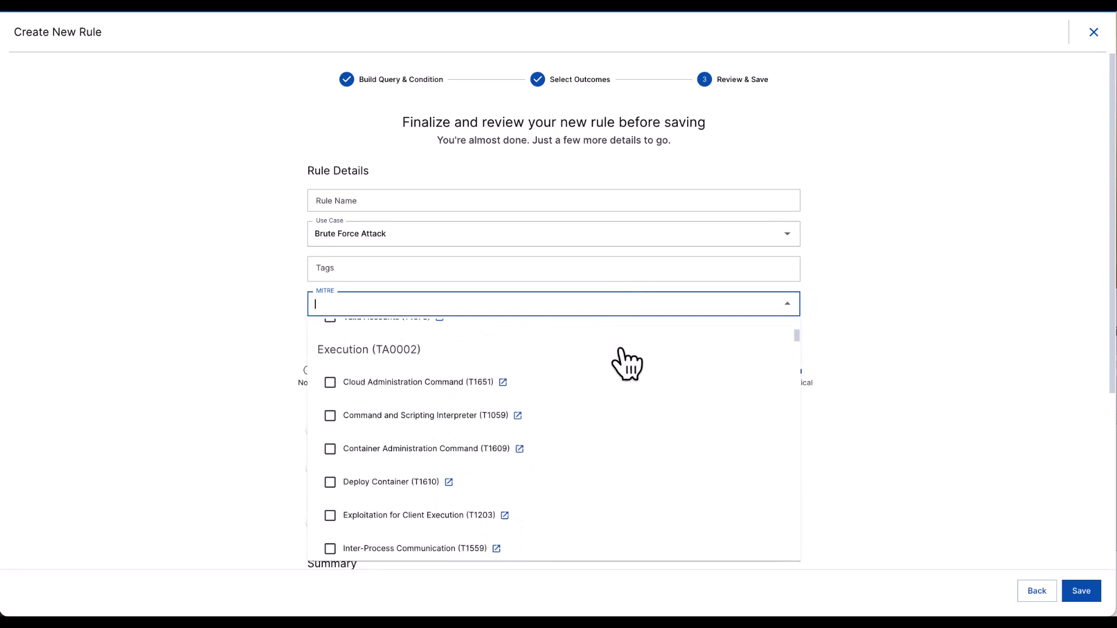
{"action": "left_click", "coordinate": [967, 327]}
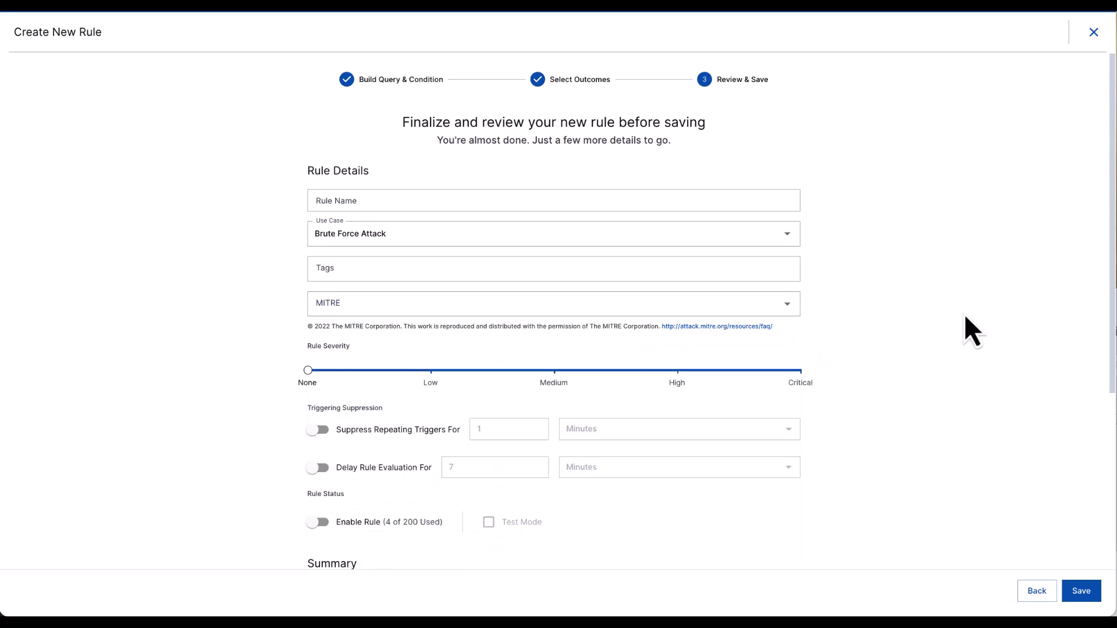
{"action": "scroll", "coordinate": [780, 361], "scroll_direction": "down", "scroll_amount": 1}
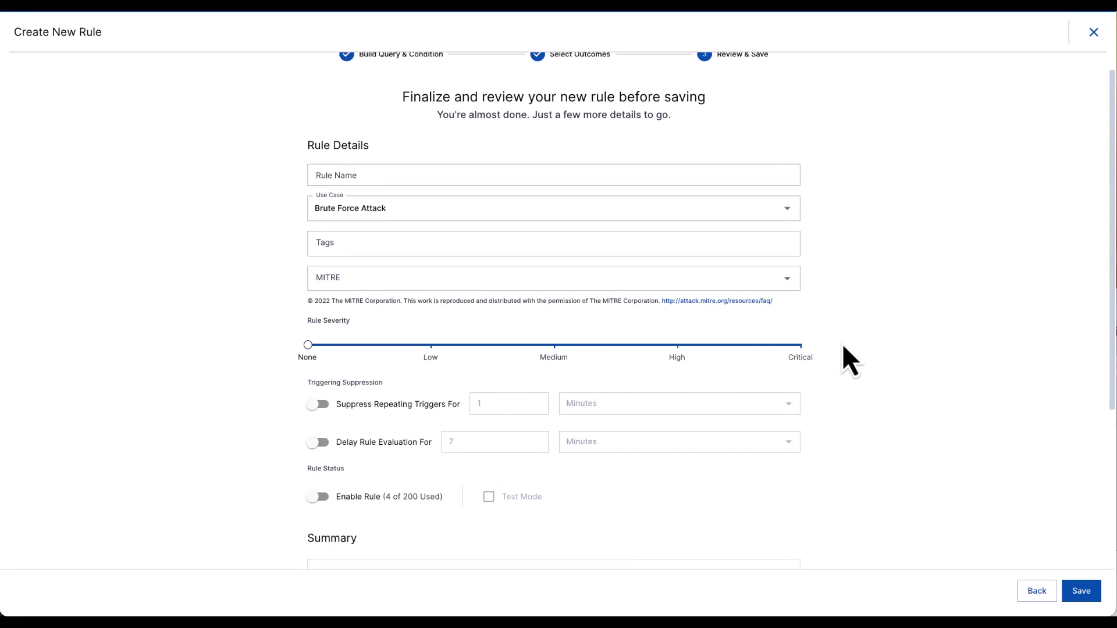
{"action": "scroll", "coordinate": [842, 343], "scroll_direction": "down", "scroll_amount": 1}
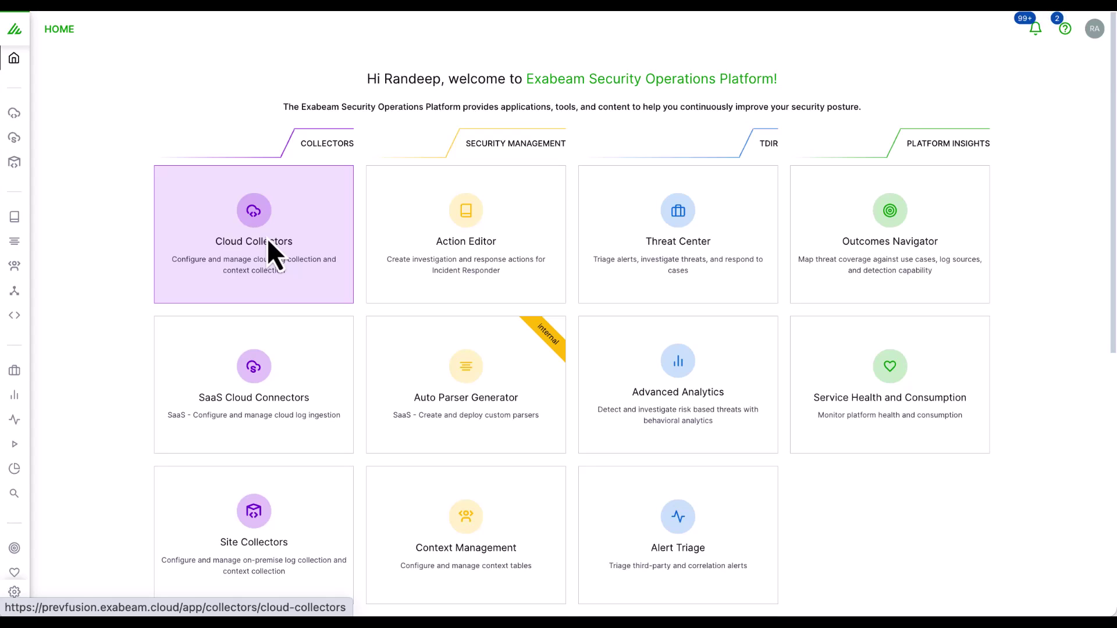
Open Cloud Collectors from Home and show the grid of available collectors
{"action": "scroll", "coordinate": [285, 247], "scroll_direction": "down", "scroll_amount": 2}
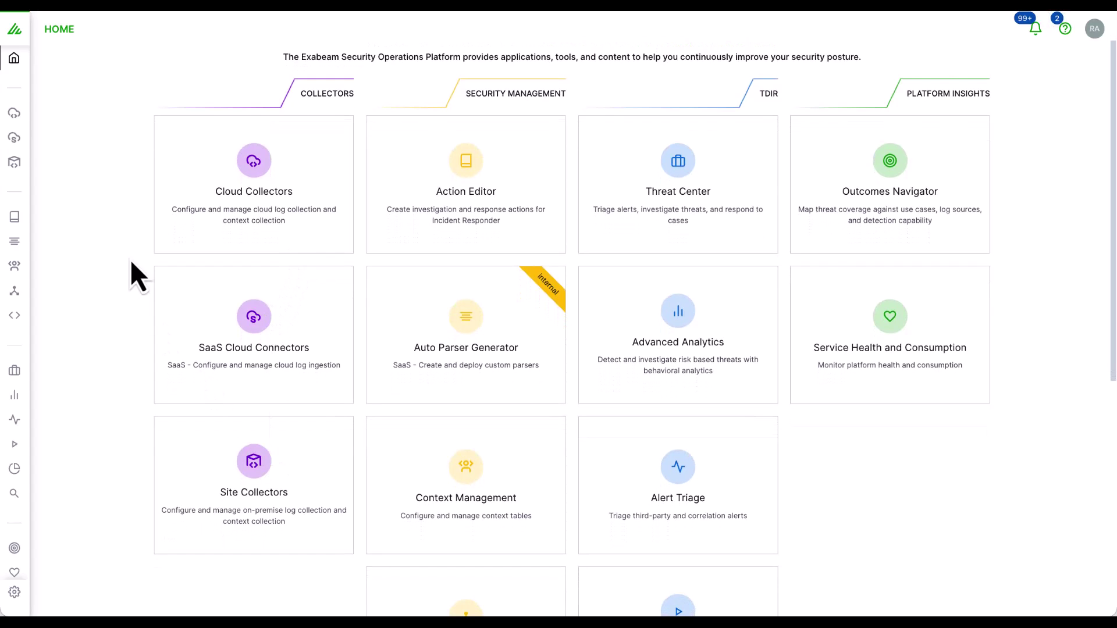
{"action": "left_click", "coordinate": [236, 210]}
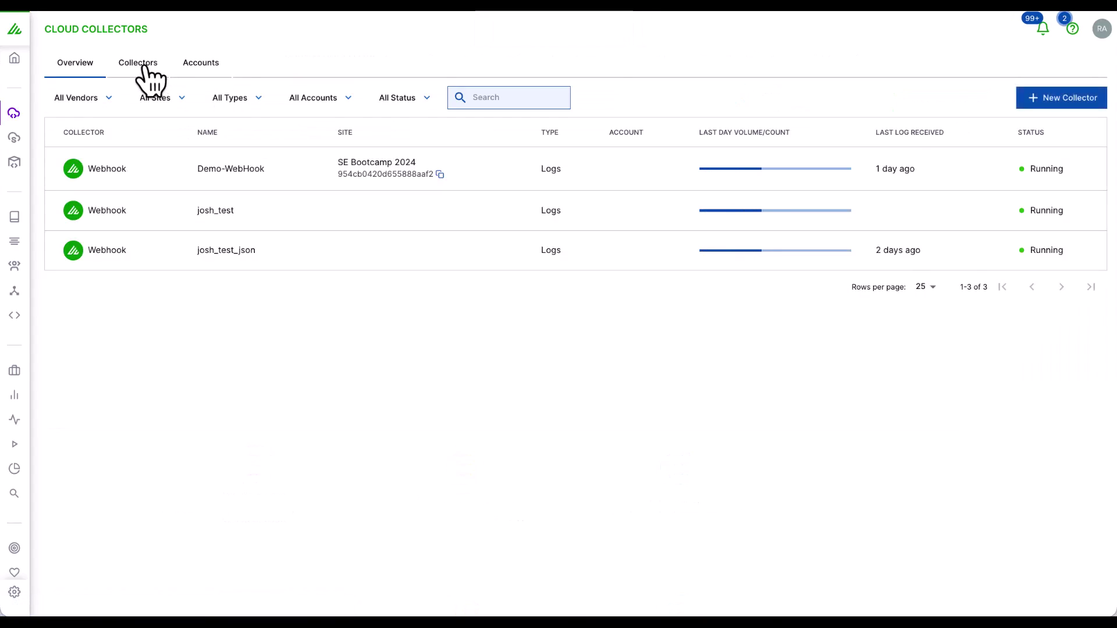
{"action": "left_click", "coordinate": [145, 66]}
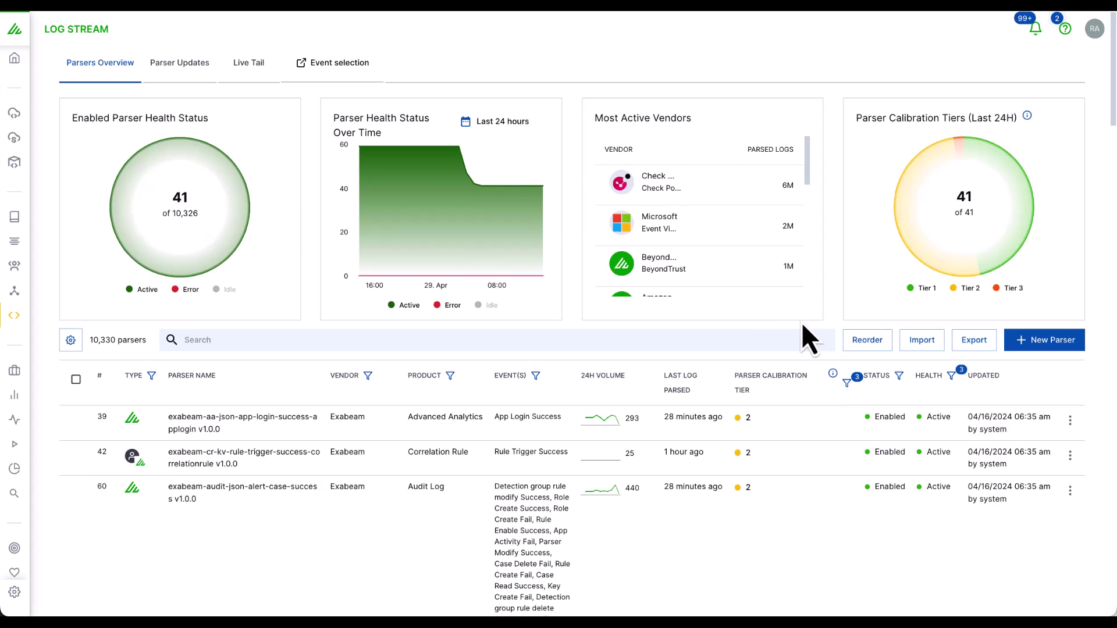
Review the parsers overview charts and the live tail of incoming logs
{"action": "scroll", "coordinate": [801, 323], "scroll_direction": "down", "scroll_amount": 1}
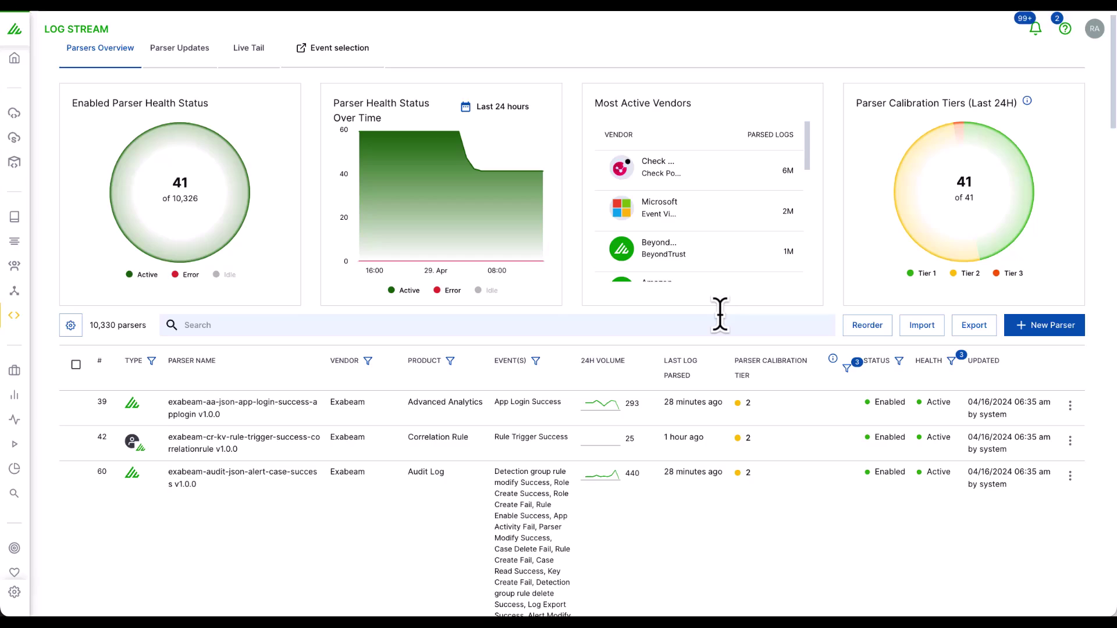
{"action": "scroll", "coordinate": [719, 317], "scroll_direction": "down", "scroll_amount": 2}
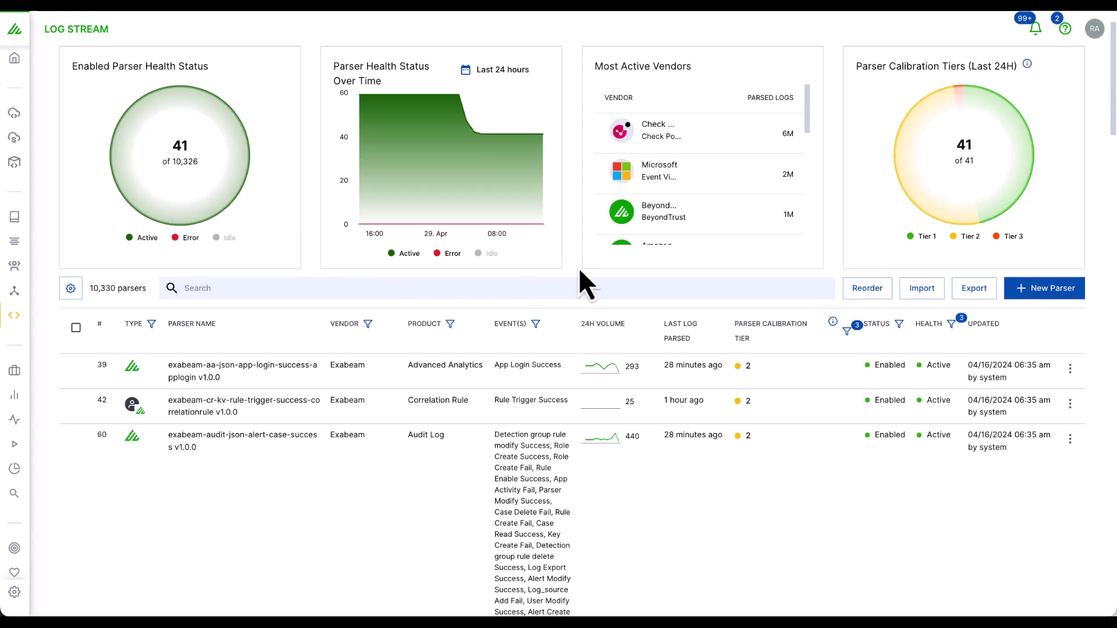
{"action": "scroll", "coordinate": [580, 270], "scroll_direction": "up", "scroll_amount": 2}
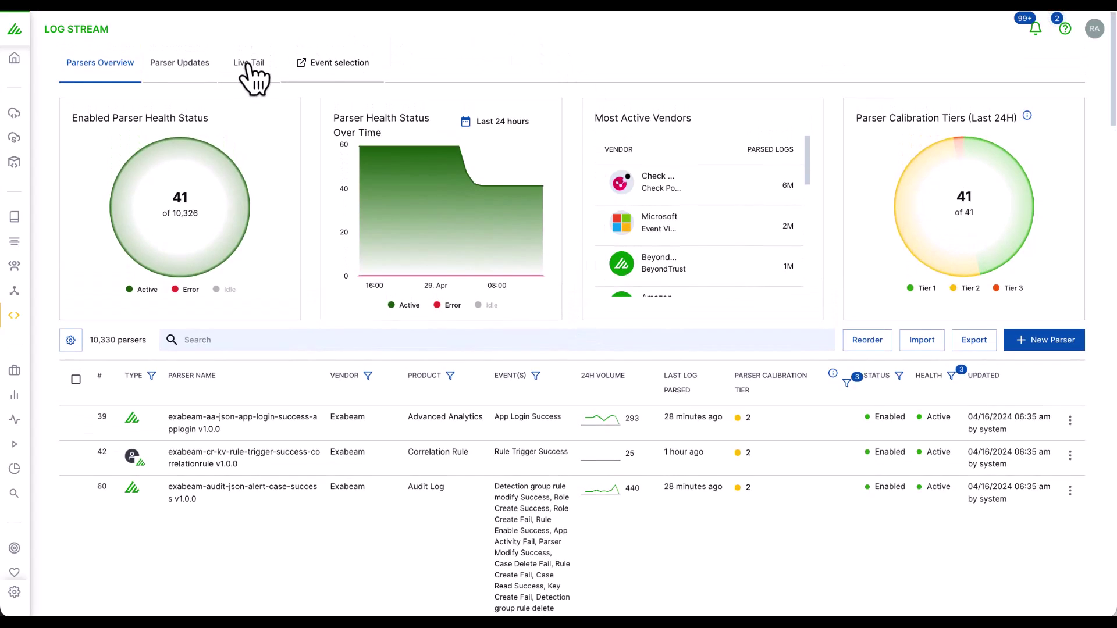
{"action": "left_click", "coordinate": [249, 64]}
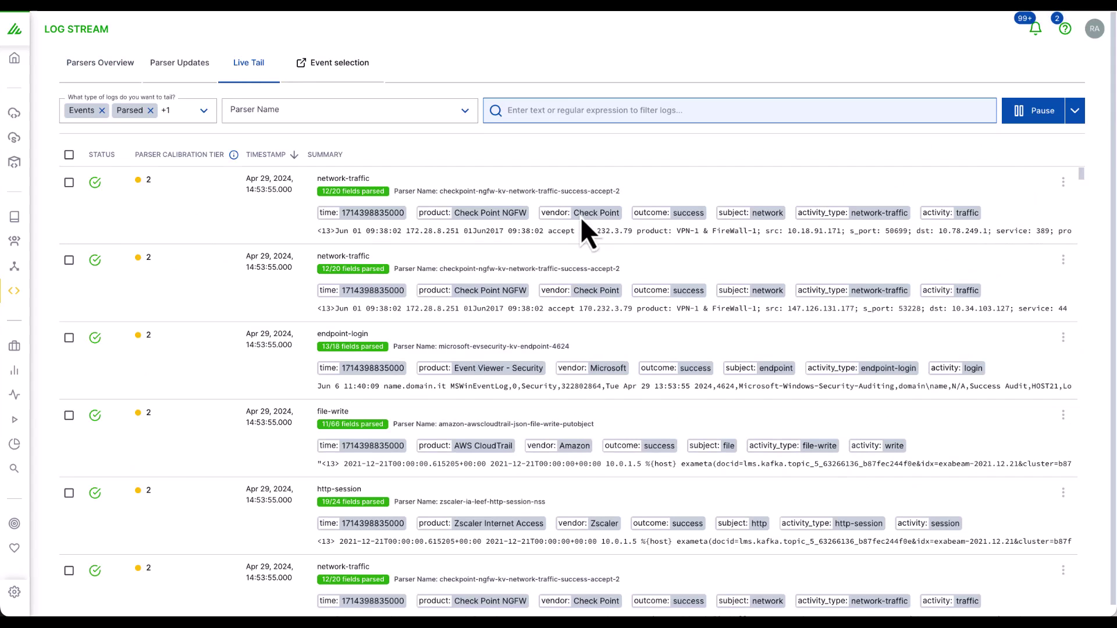
{"action": "scroll", "coordinate": [585, 233], "scroll_direction": "down", "scroll_amount": 4}
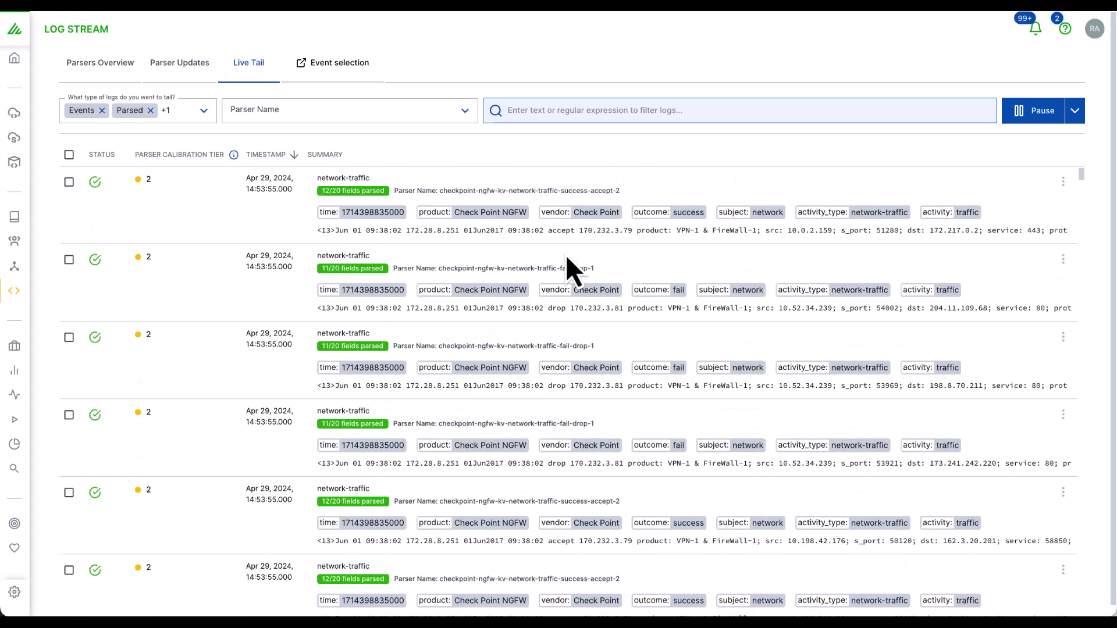
Return to the Parsers Overview and bring up the actions menu for parser 39
{"action": "left_click", "coordinate": [117, 73]}
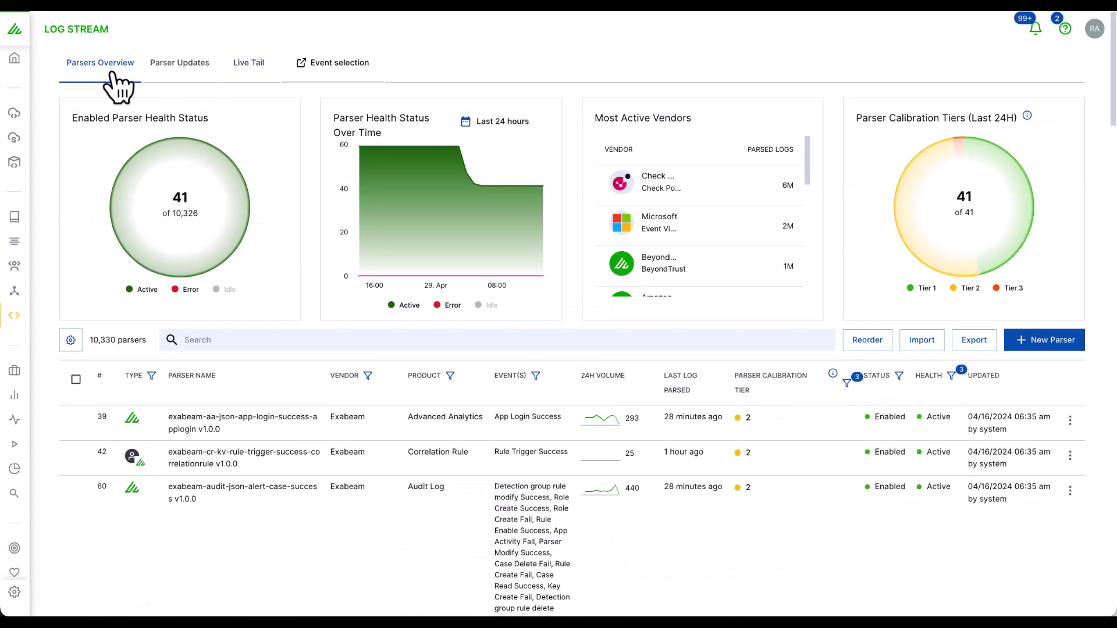
{"action": "scroll", "coordinate": [873, 463], "scroll_direction": "down", "scroll_amount": 3}
{"action": "scroll", "coordinate": [870, 458], "scroll_direction": "down", "scroll_amount": 2}
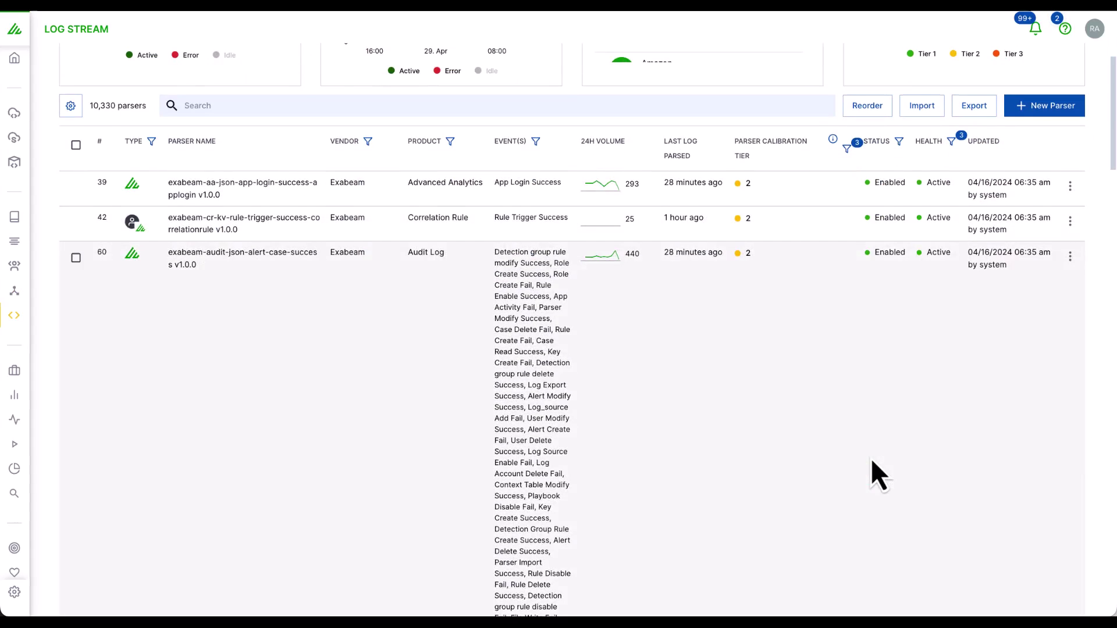
{"action": "scroll", "coordinate": [871, 458], "scroll_direction": "up", "scroll_amount": 5}
{"action": "left_click", "coordinate": [1071, 379]}
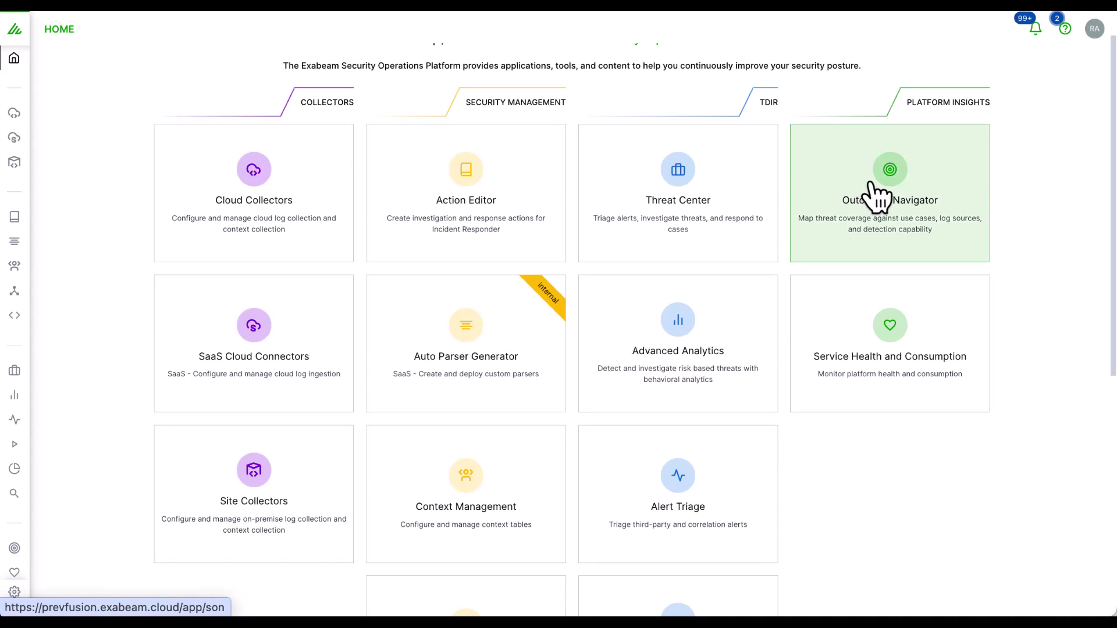
In Outcomes Navigator, review Brute Force Attack, MITRE ATT&CK coverage, then Ransomware coverage
{"action": "left_click", "coordinate": [871, 185]}
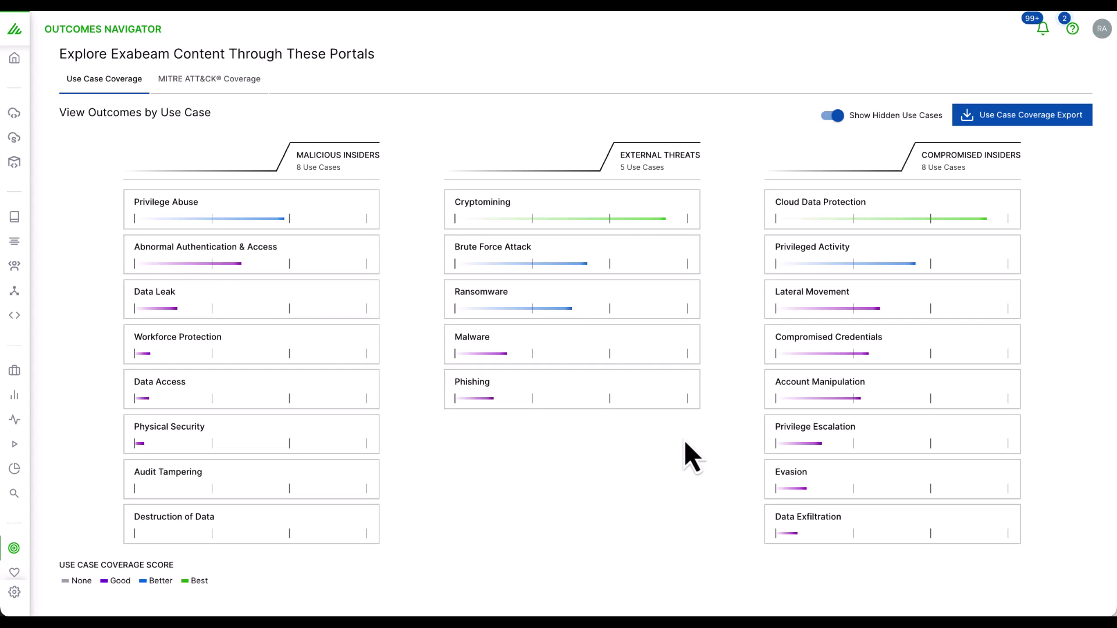
{"action": "left_click", "coordinate": [584, 265]}
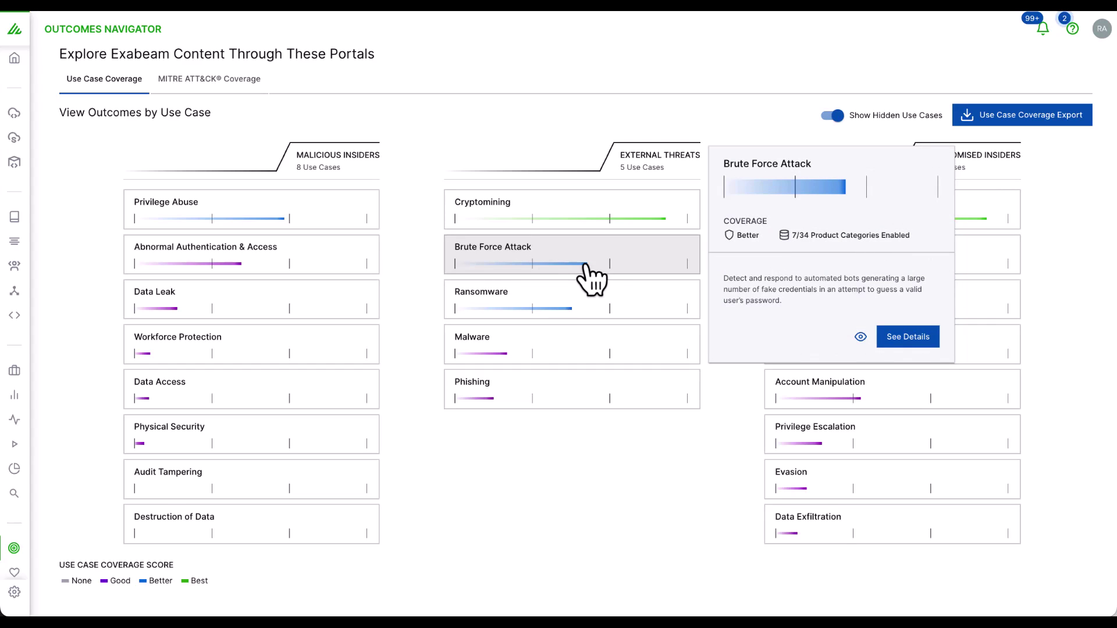
{"action": "left_click", "coordinate": [235, 81]}
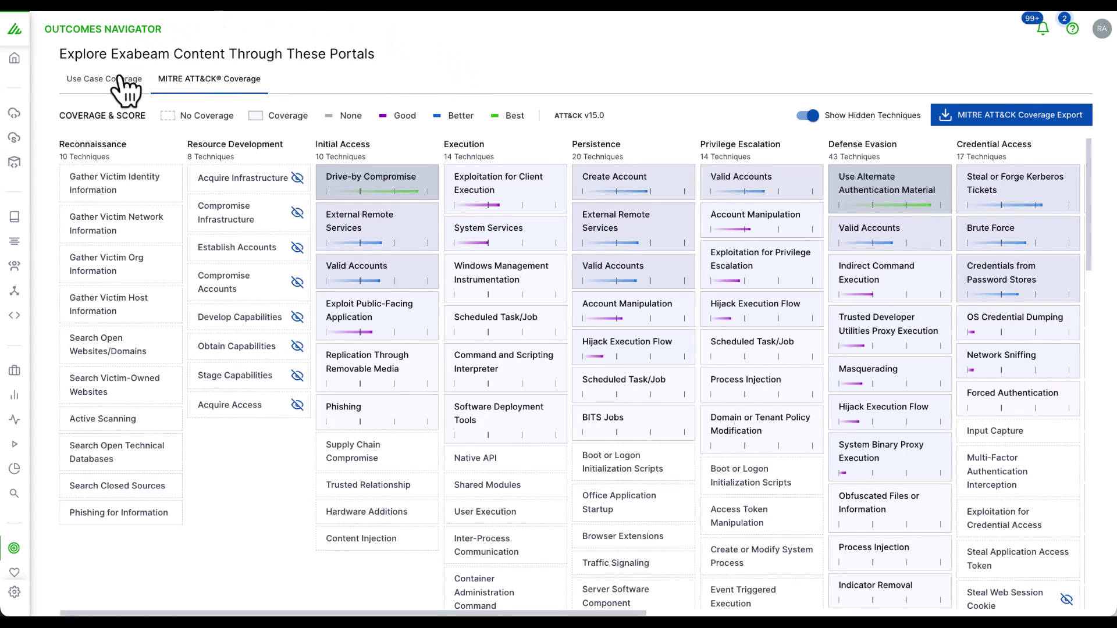
{"action": "left_click", "coordinate": [120, 80]}
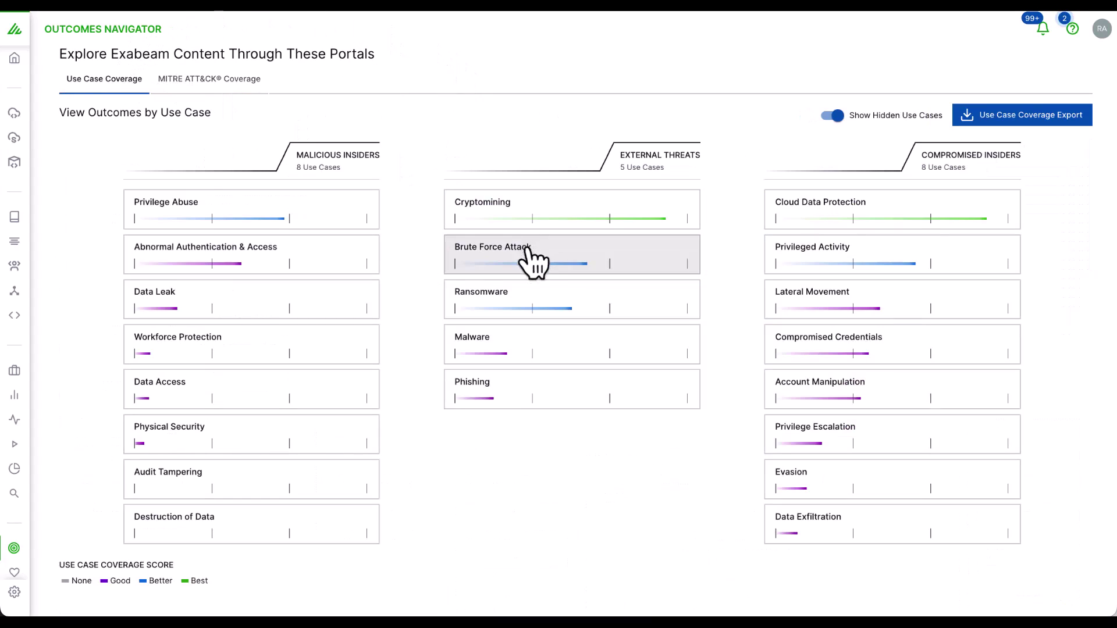
{"action": "left_click", "coordinate": [547, 305]}
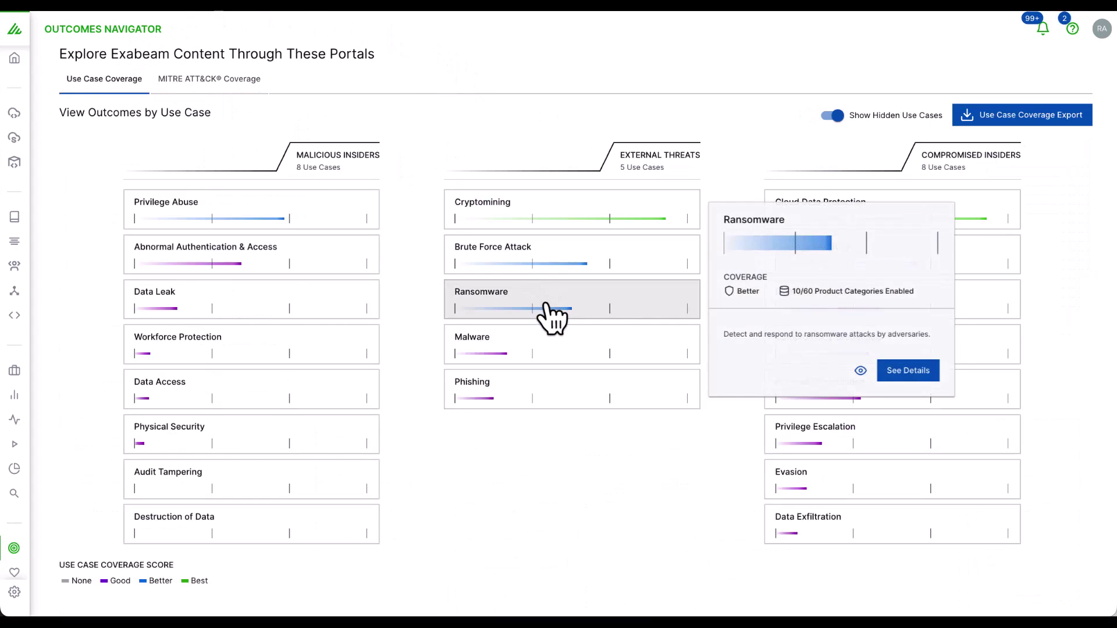
Open the full Ransomware use case details and view its coverage recommendations
{"action": "left_click", "coordinate": [912, 374]}
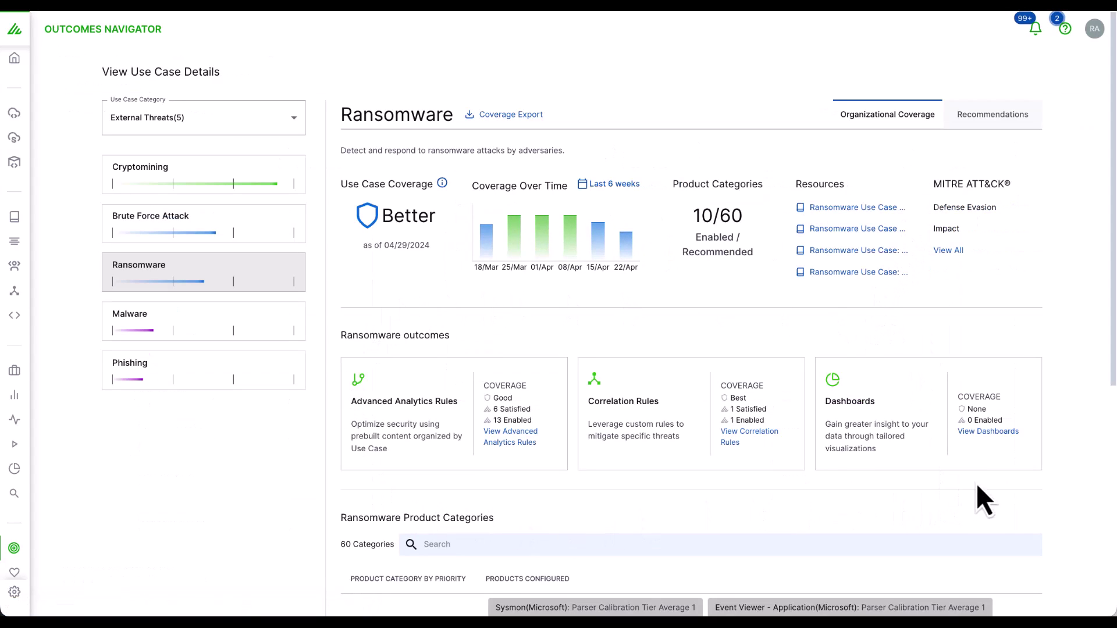
{"action": "scroll", "coordinate": [1014, 494], "scroll_direction": "down", "scroll_amount": 6}
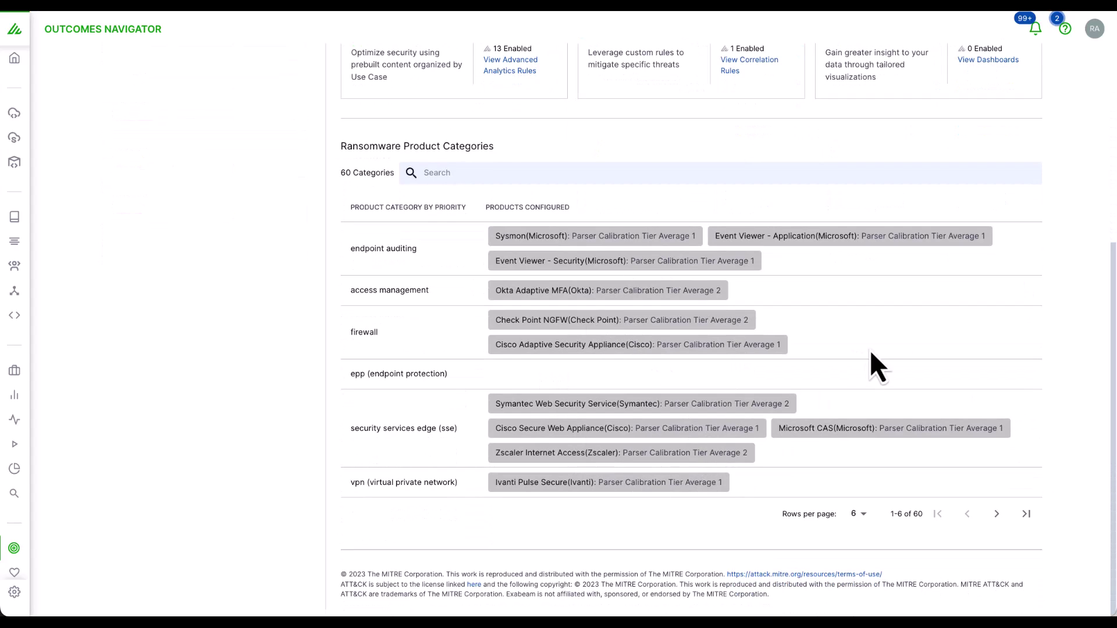
{"action": "scroll", "coordinate": [878, 365], "scroll_direction": "up", "scroll_amount": 6}
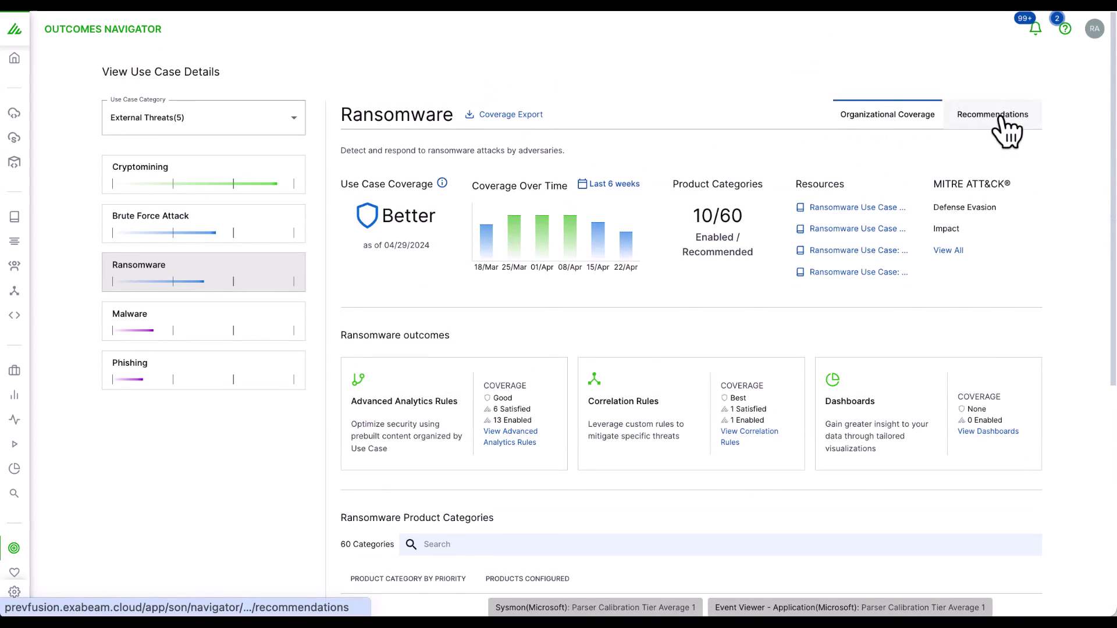
{"action": "left_click", "coordinate": [1005, 122]}
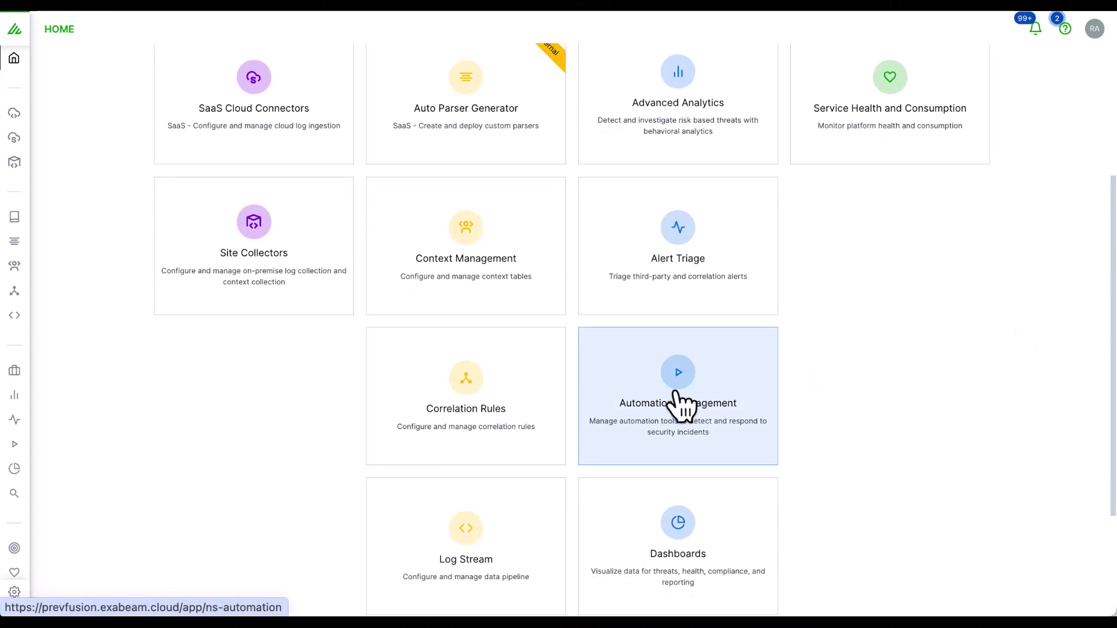
Open the Automation Management playbook list
{"action": "left_click", "coordinate": [681, 404]}
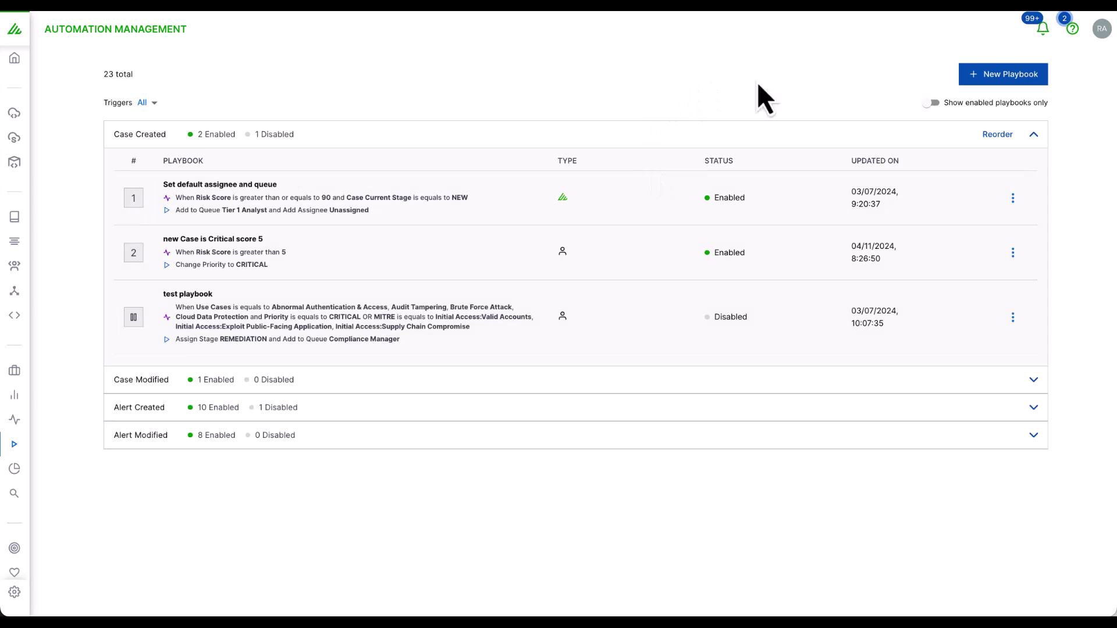
Create a playbook named 'data loss' triggered when a case is created
{"action": "left_click", "coordinate": [991, 74]}
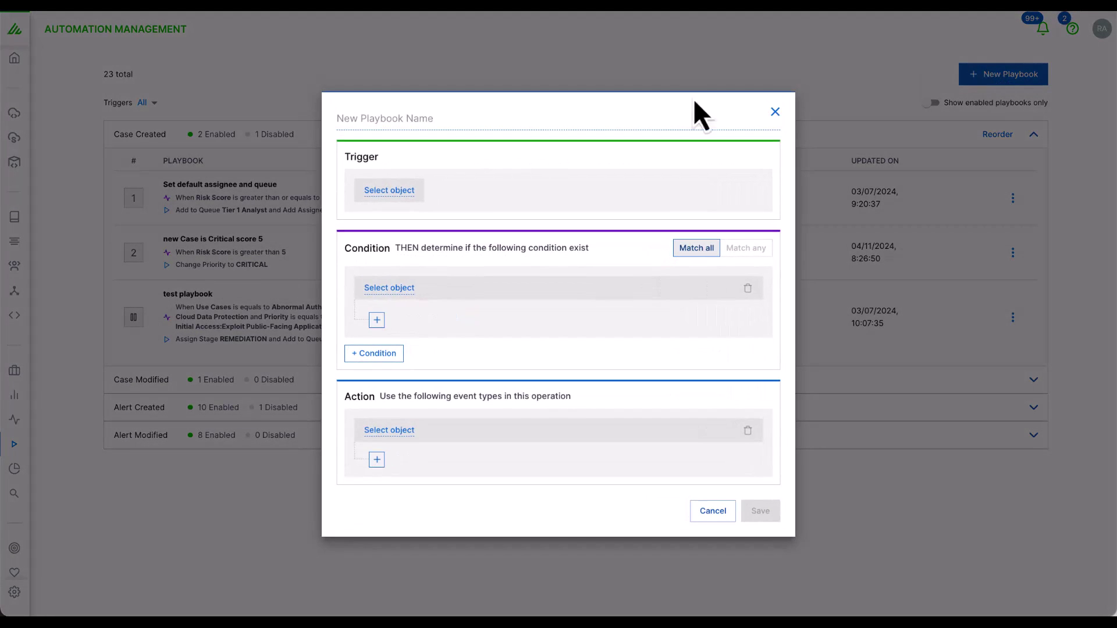
{"action": "left_click", "coordinate": [377, 120]}
{"action": "type", "text": "data loss"}
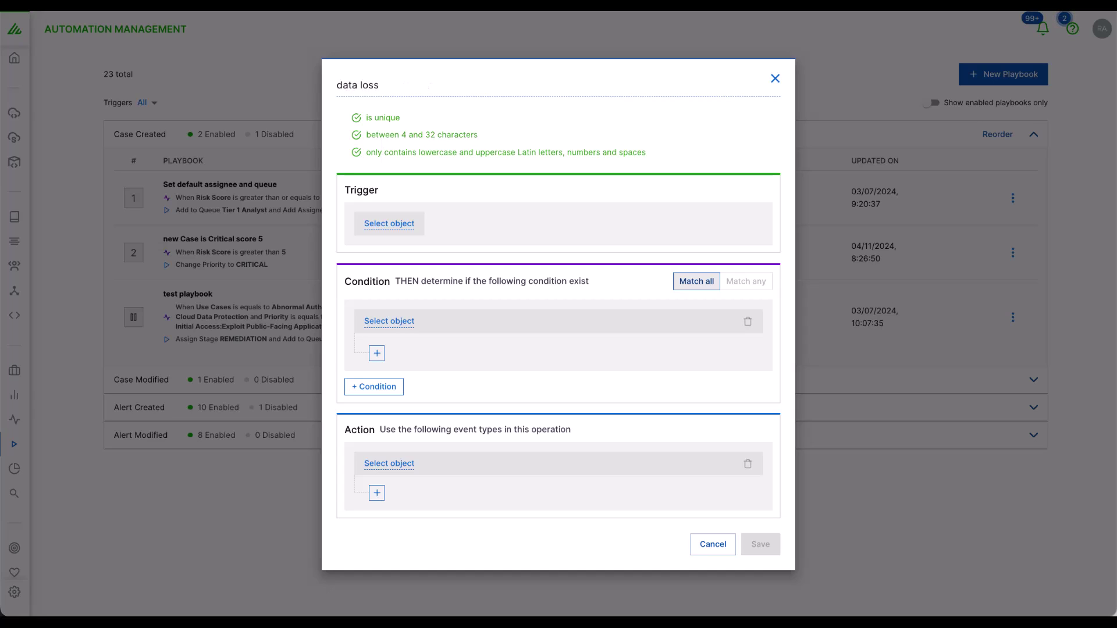
{"action": "left_click", "coordinate": [407, 228]}
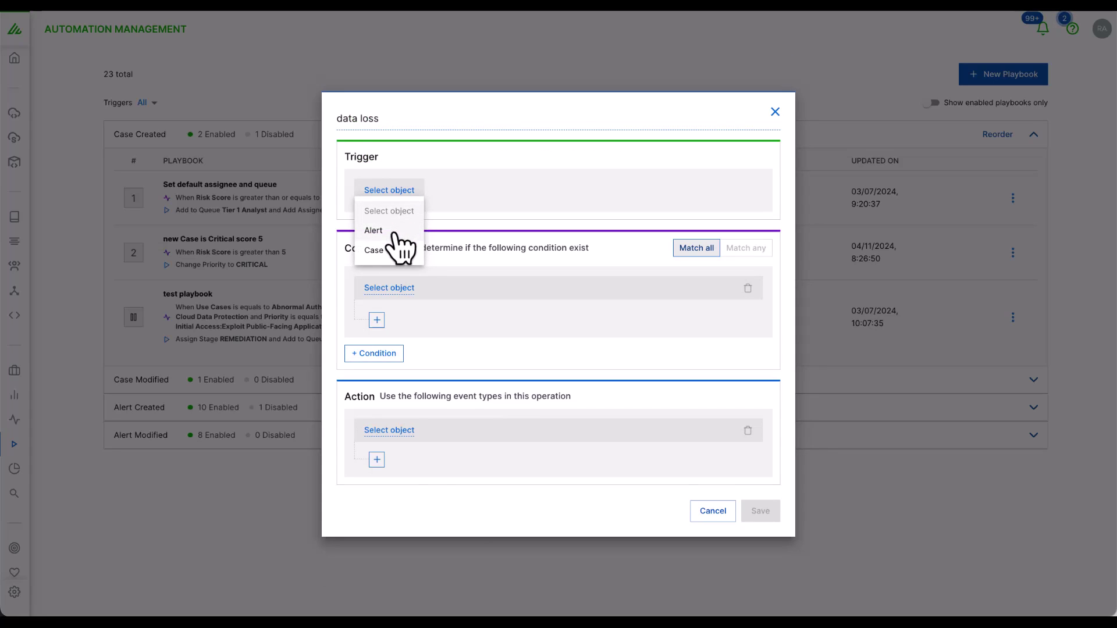
{"action": "left_click", "coordinate": [381, 250]}
{"action": "left_click", "coordinate": [419, 192]}
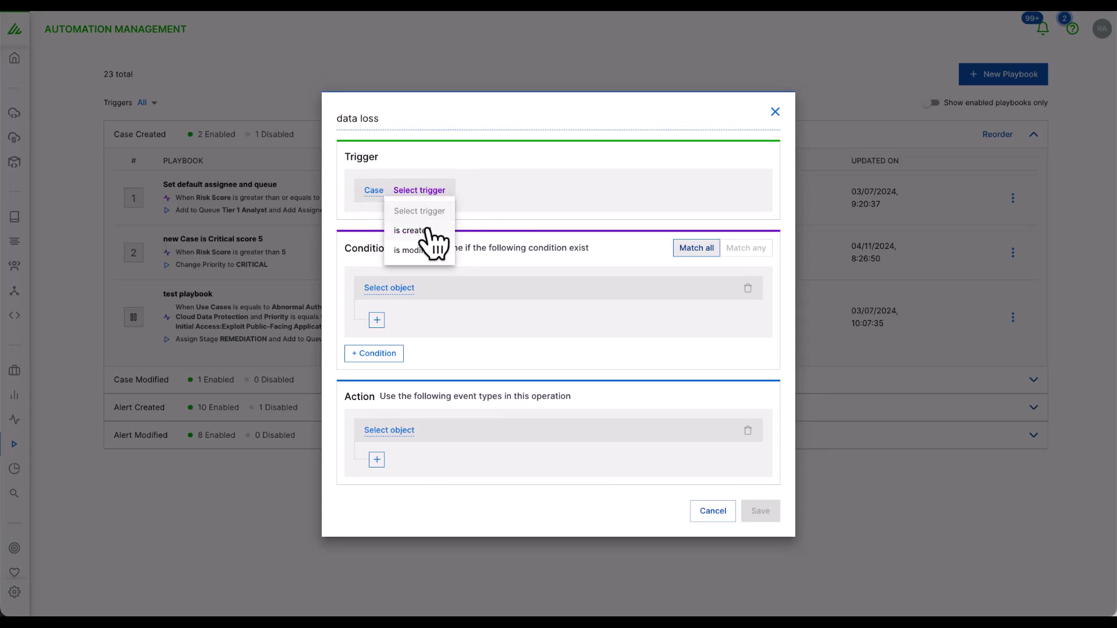
{"action": "left_click", "coordinate": [409, 230]}
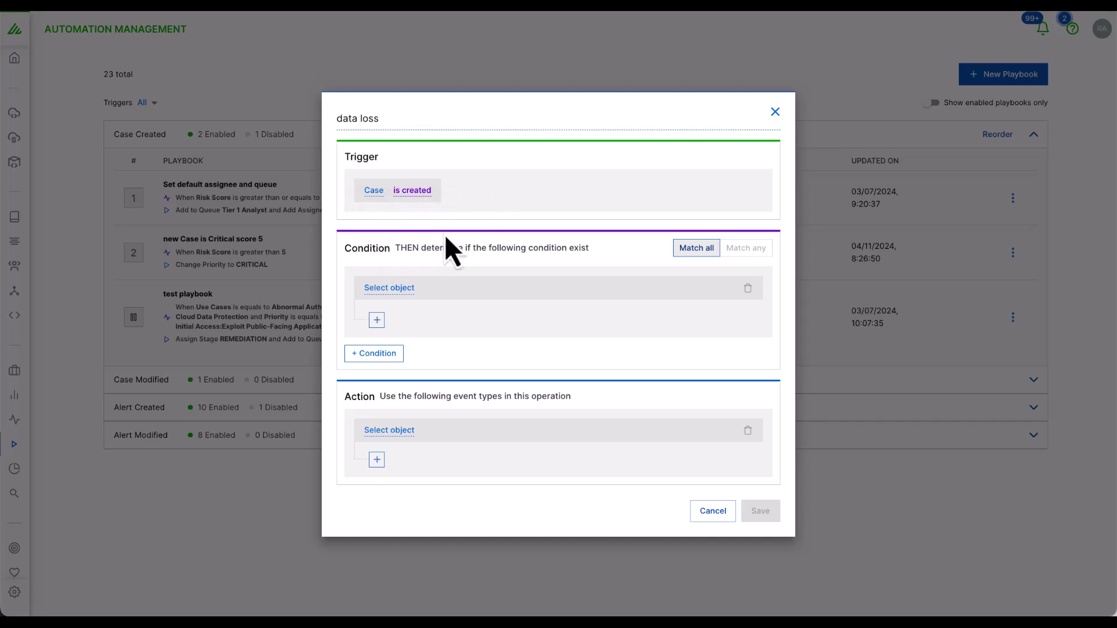
Add a condition: Use Cases is equals to Data Exfiltration or Data Leak
{"action": "left_click", "coordinate": [404, 288]}
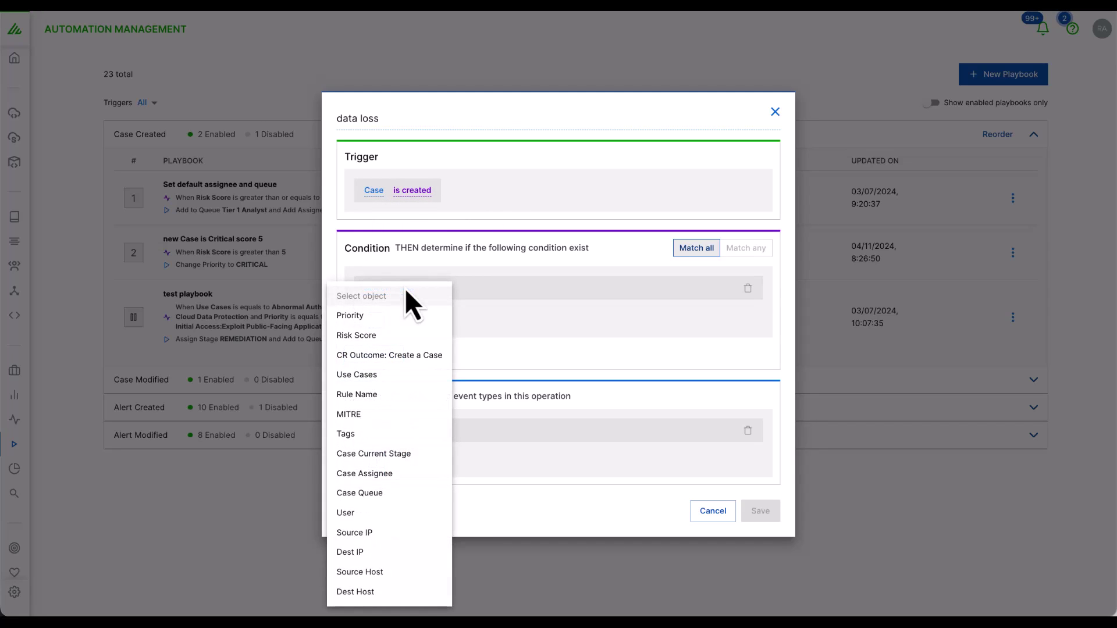
{"action": "left_click", "coordinate": [391, 377]}
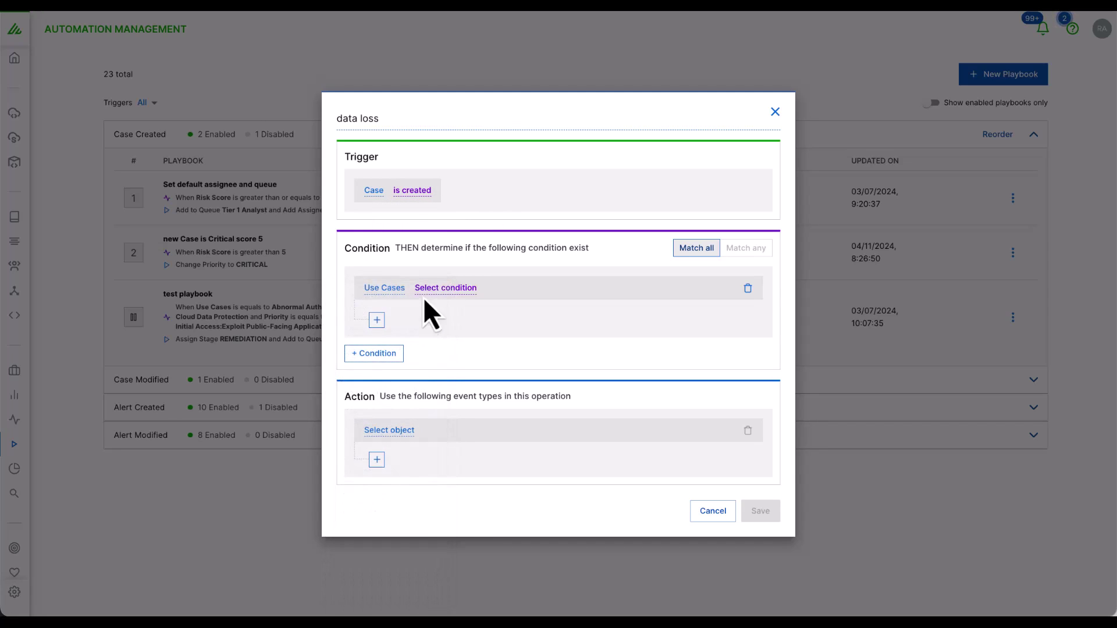
{"action": "left_click", "coordinate": [428, 292]}
{"action": "left_click", "coordinate": [455, 372]}
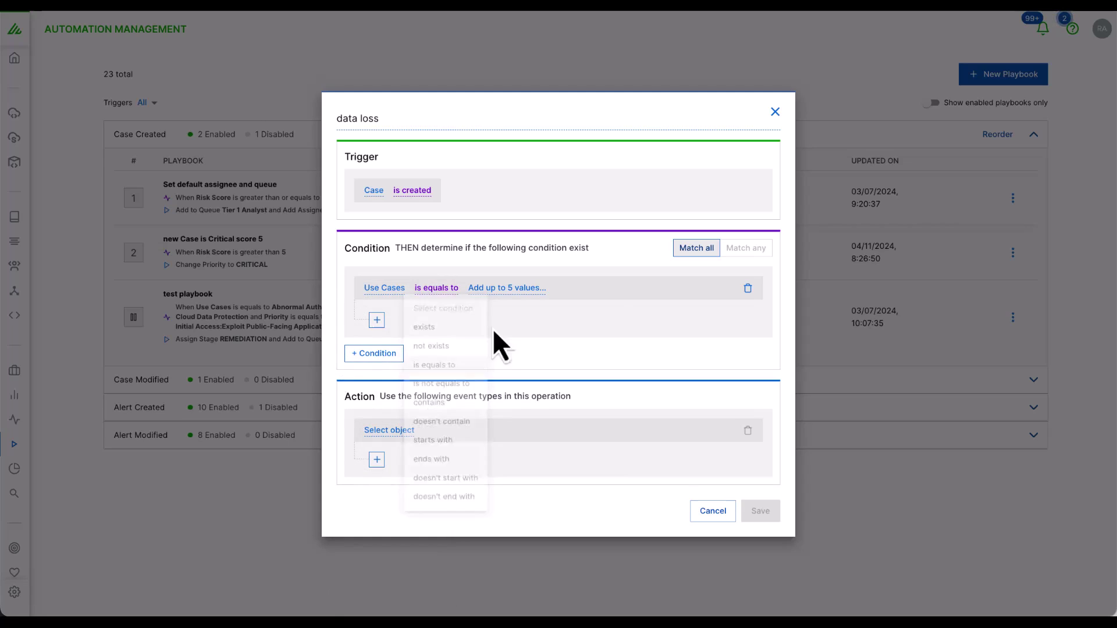
{"action": "left_click", "coordinate": [512, 289]}
{"action": "scroll", "coordinate": [576, 367], "scroll_direction": "down", "scroll_amount": 1}
{"action": "scroll", "coordinate": [569, 366], "scroll_direction": "down", "scroll_amount": 2}
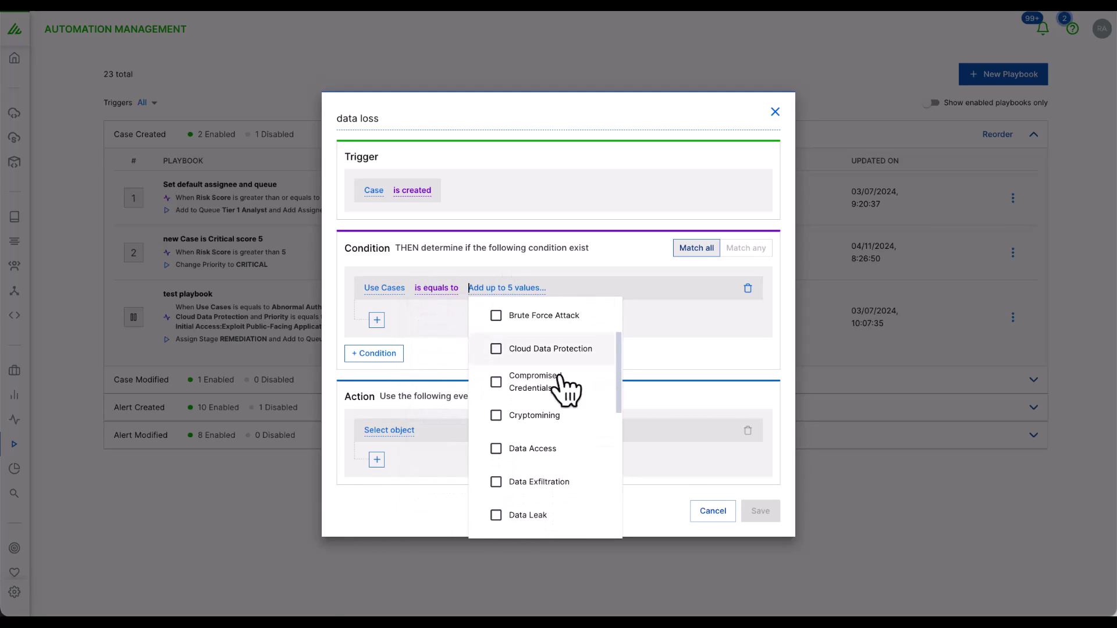
{"action": "left_click", "coordinate": [498, 486]}
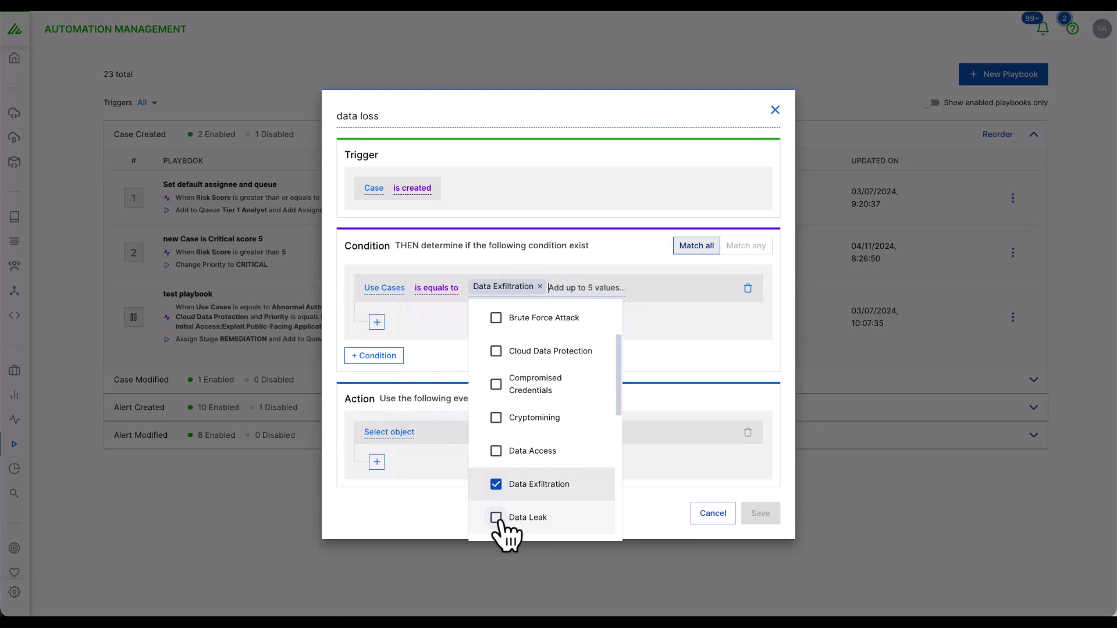
{"action": "left_click", "coordinate": [497, 518]}
{"action": "left_click", "coordinate": [684, 365]}
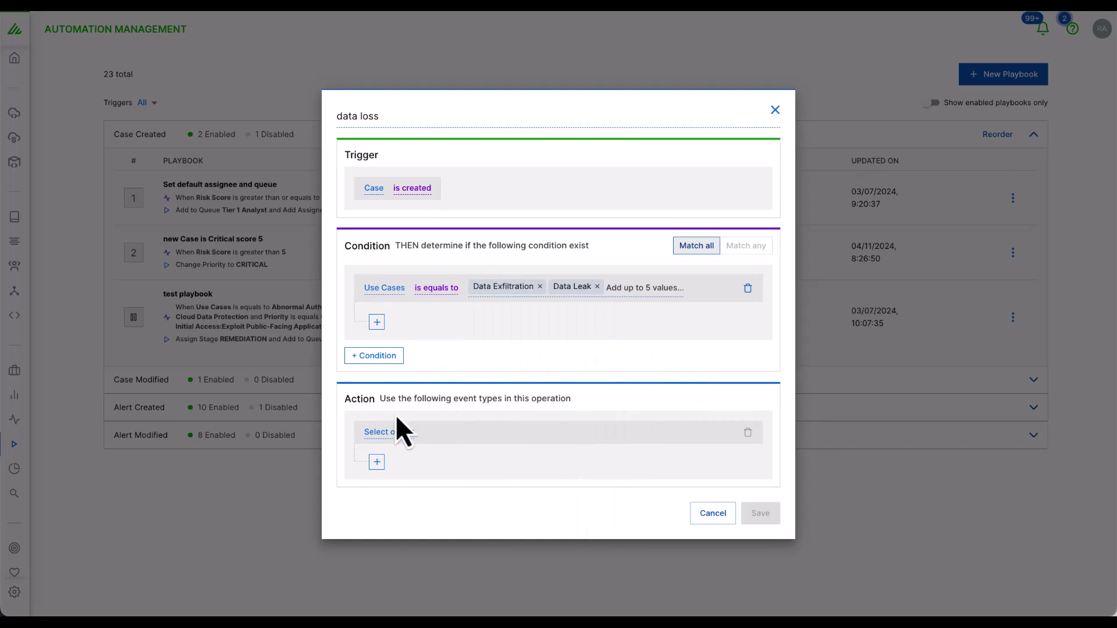
Add a playbook action that puts matching cases in the admin queue
{"action": "left_click", "coordinate": [396, 434]}
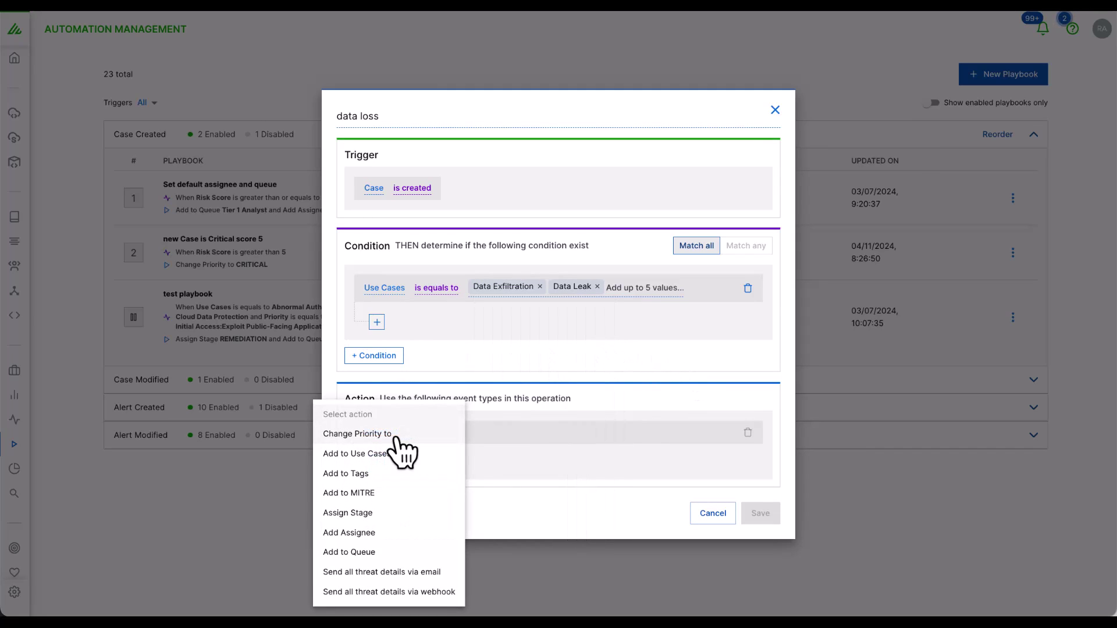
{"action": "left_click", "coordinate": [409, 553]}
{"action": "left_click", "coordinate": [447, 432]}
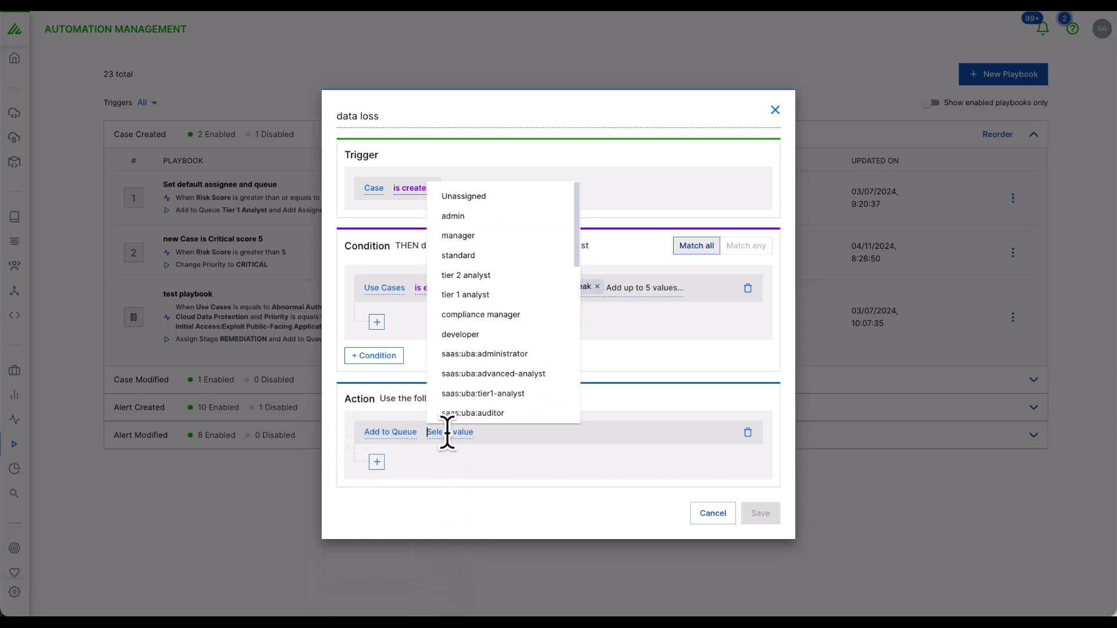
{"action": "left_click", "coordinate": [497, 217]}
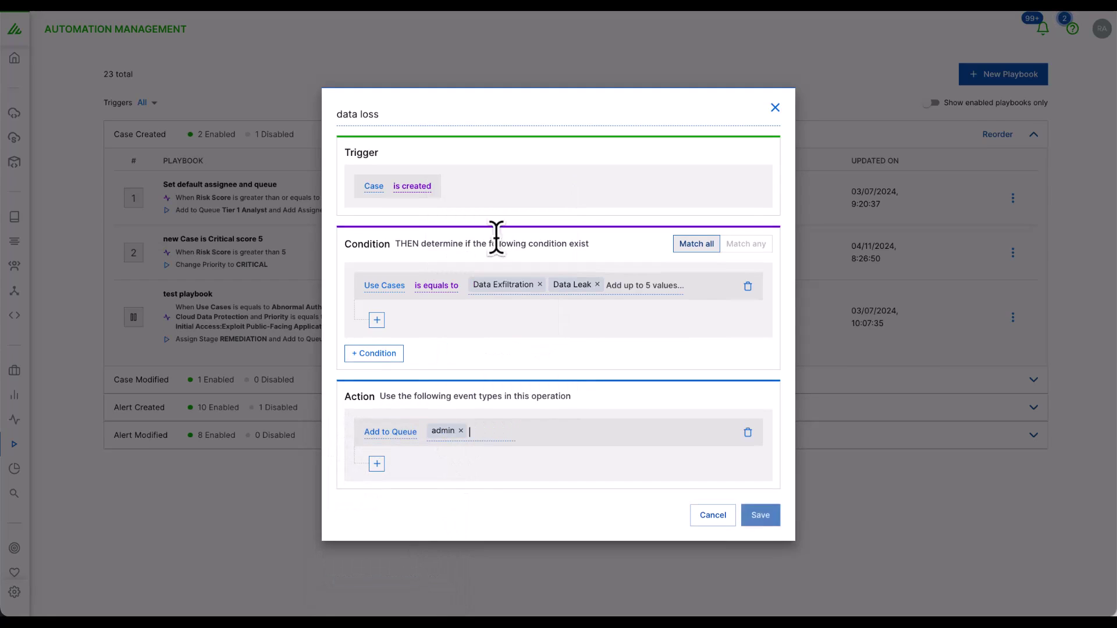
Add a second action sending all threat details via webhook, heading to settings for a new webhook
{"action": "left_click", "coordinate": [379, 466]}
{"action": "left_click", "coordinate": [399, 460]}
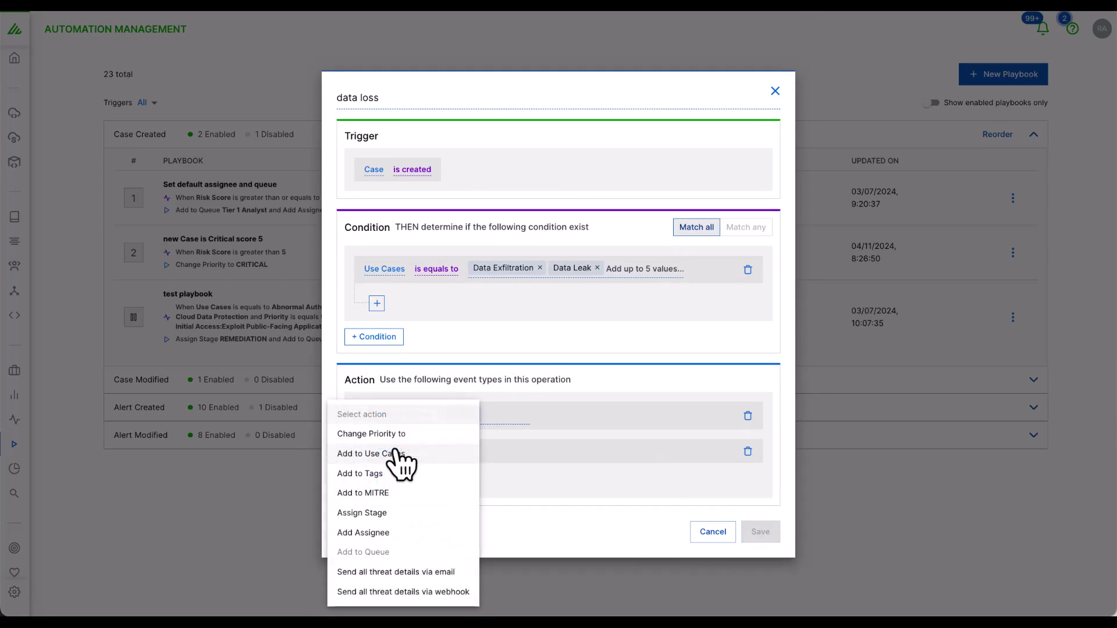
{"action": "left_click", "coordinate": [455, 592]}
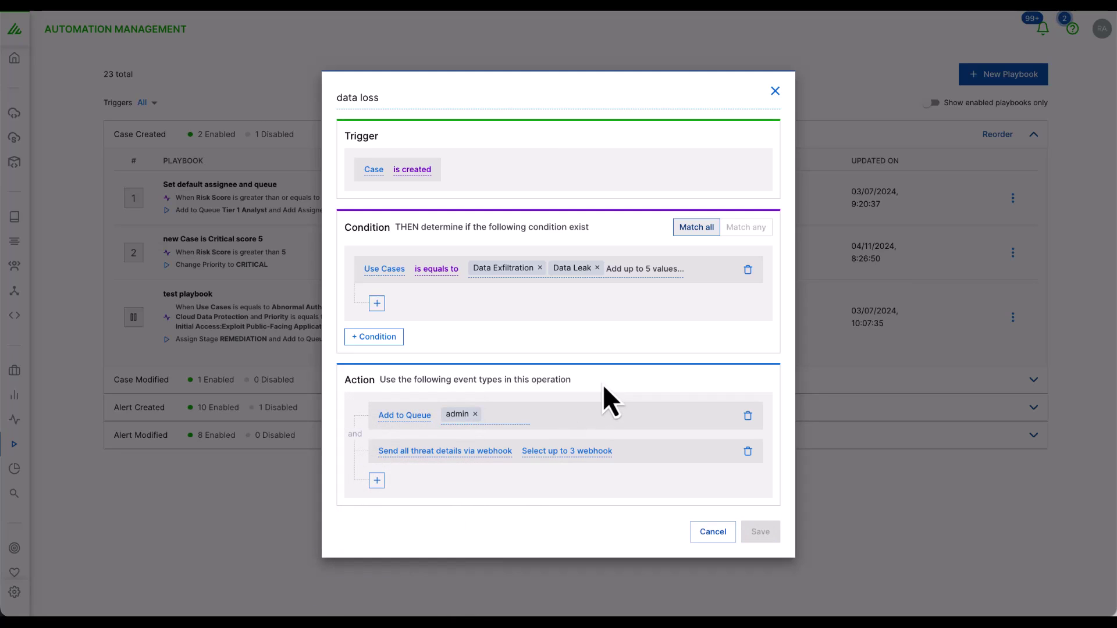
{"action": "left_click", "coordinate": [594, 452]}
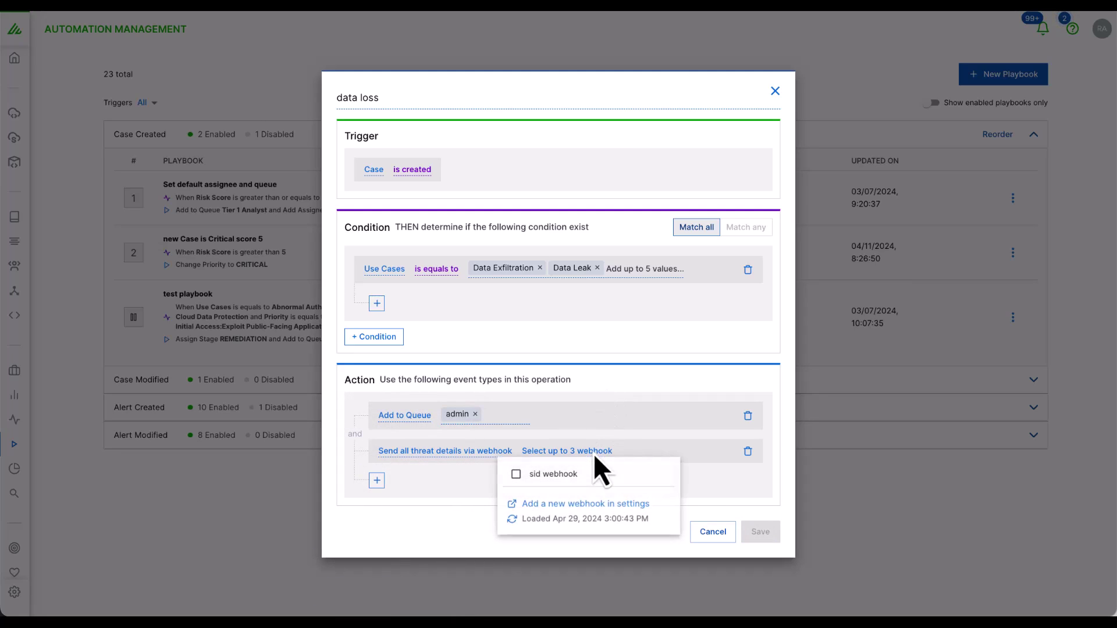
{"action": "left_click", "coordinate": [610, 505]}
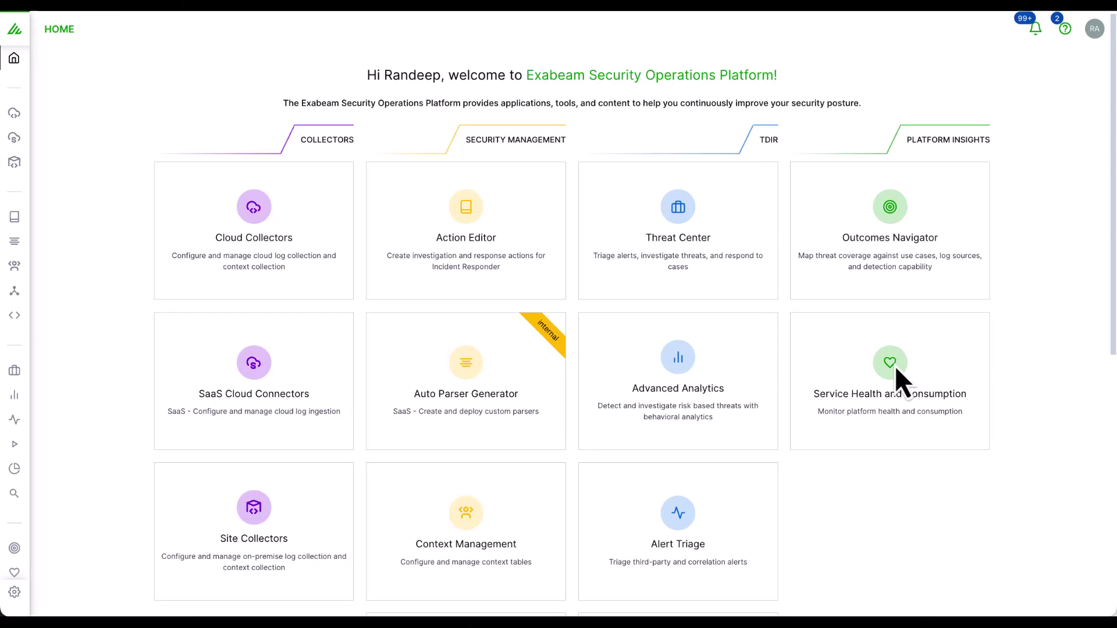
Open Service Health and Consumption and review the 99.78% collection and 100% processing uptime charts
{"action": "left_click", "coordinate": [881, 373]}
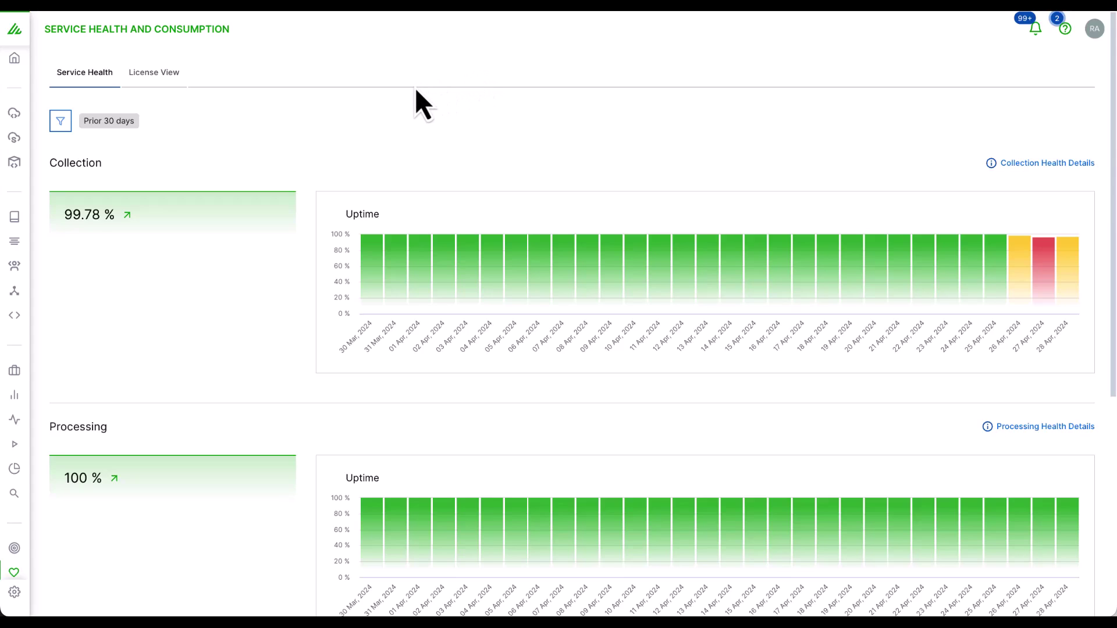
{"action": "scroll", "coordinate": [408, 250], "scroll_direction": "down", "scroll_amount": 4}
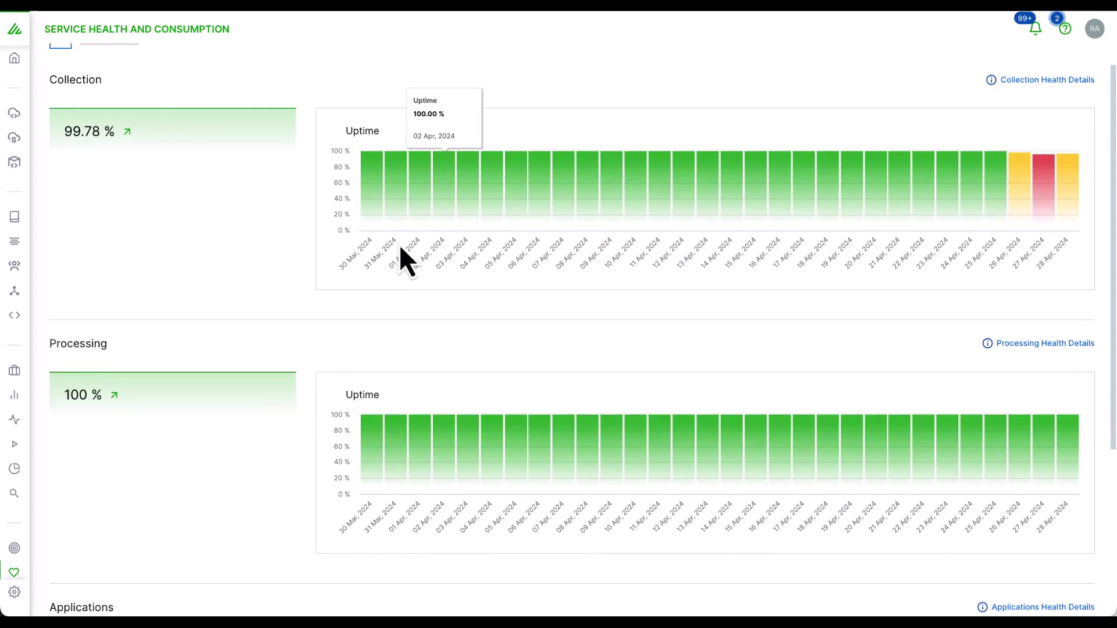
{"action": "scroll", "coordinate": [384, 240], "scroll_direction": "down", "scroll_amount": 2}
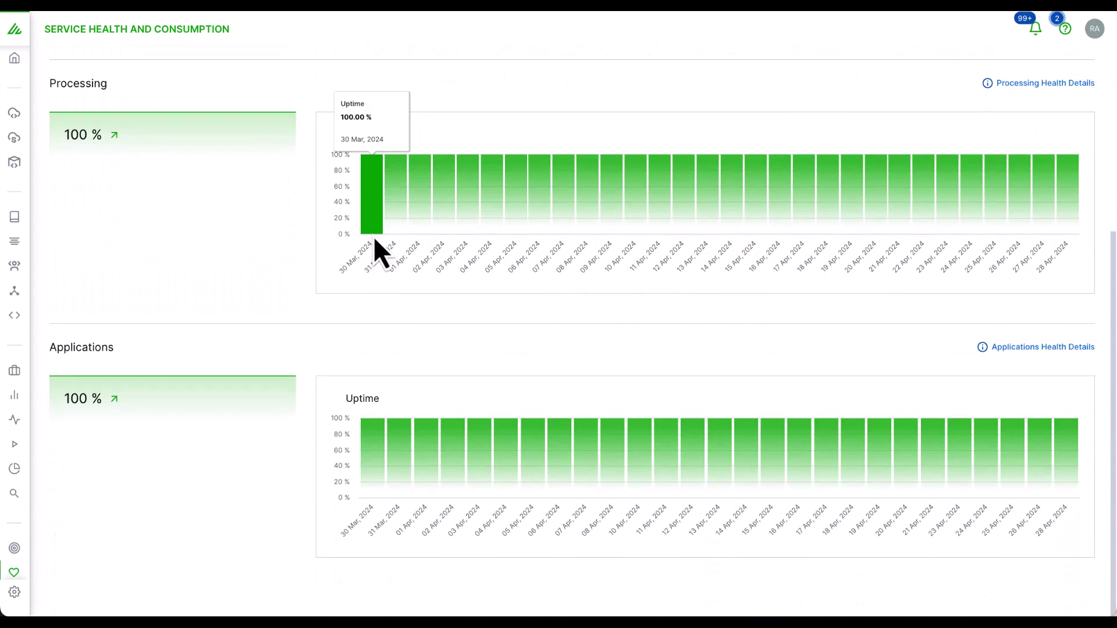
{"action": "scroll", "coordinate": [373, 236], "scroll_direction": "up", "scroll_amount": 4}
{"action": "scroll", "coordinate": [364, 239], "scroll_direction": "down", "scroll_amount": 3}
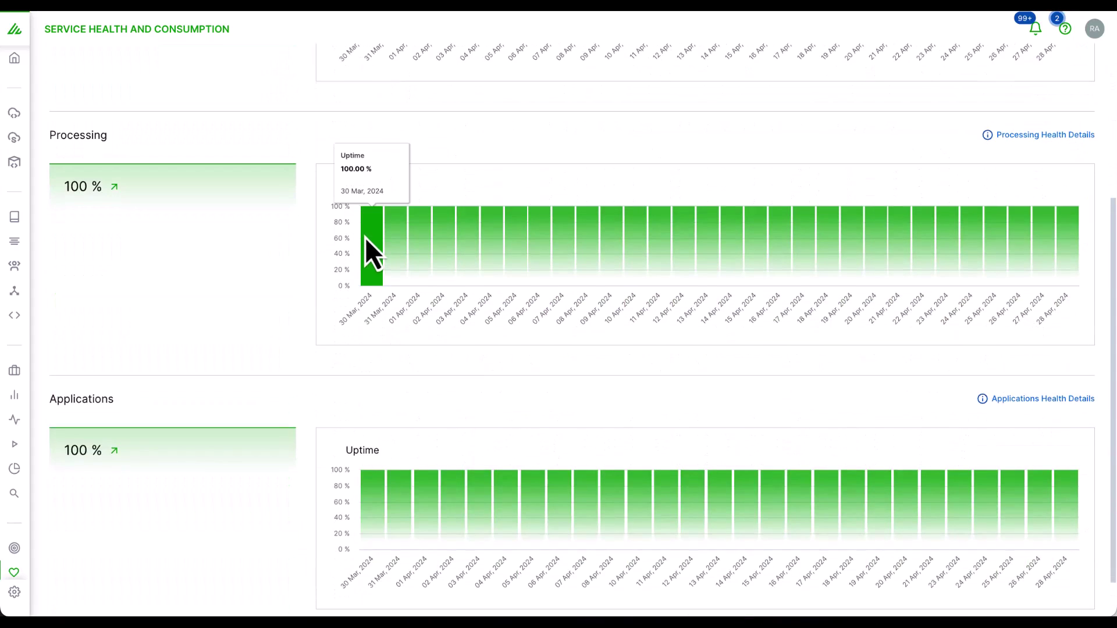
{"action": "scroll", "coordinate": [365, 236], "scroll_direction": "up", "scroll_amount": 2}
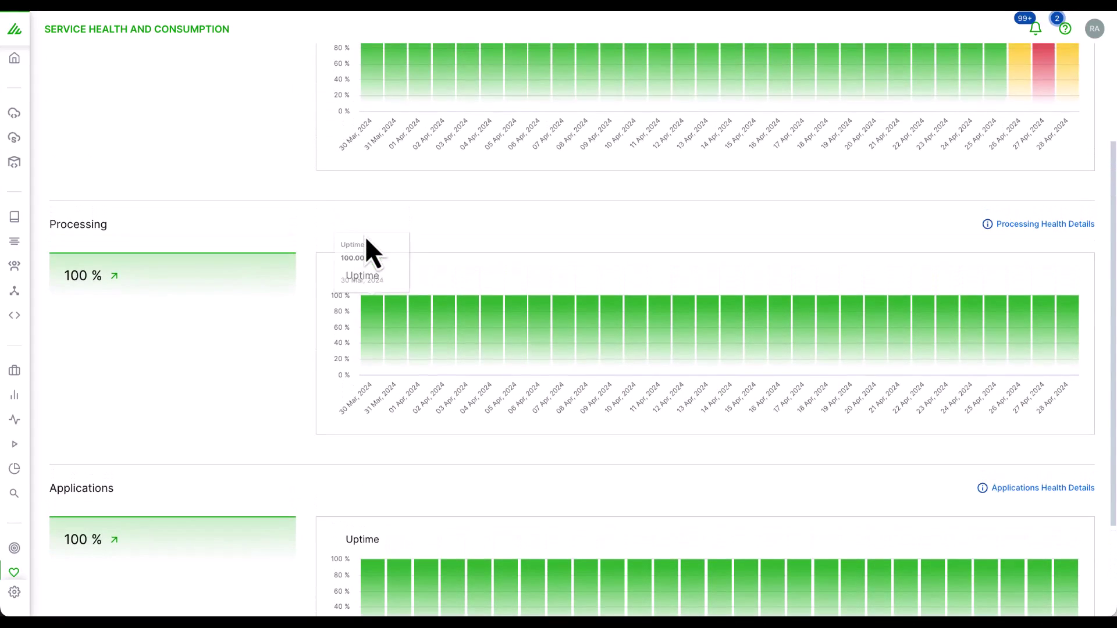
{"action": "scroll", "coordinate": [365, 236], "scroll_direction": "up", "scroll_amount": 4}
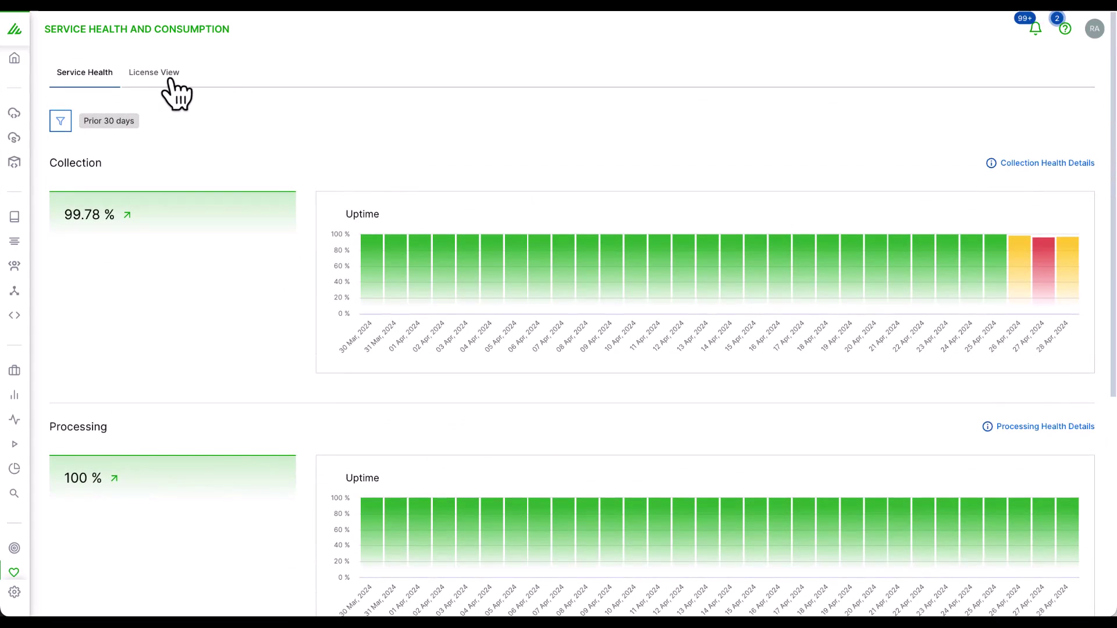
Review License View usage and the SIEM consumption details, averaging 37.19 GB ingested per day
{"action": "left_click", "coordinate": [171, 93]}
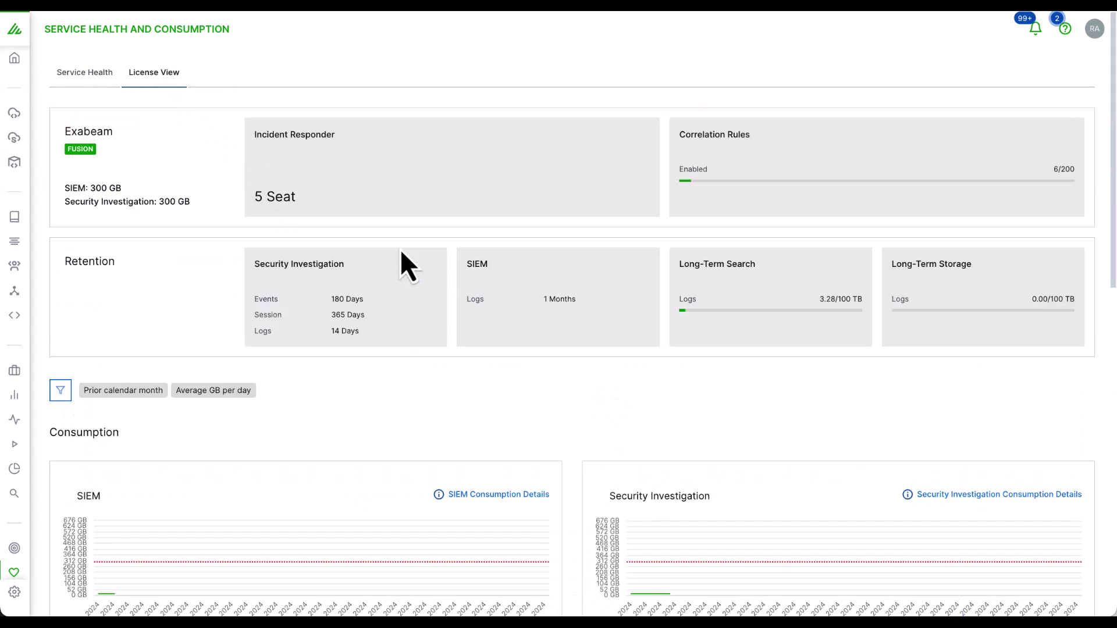
{"action": "scroll", "coordinate": [553, 256], "scroll_direction": "down", "scroll_amount": 1}
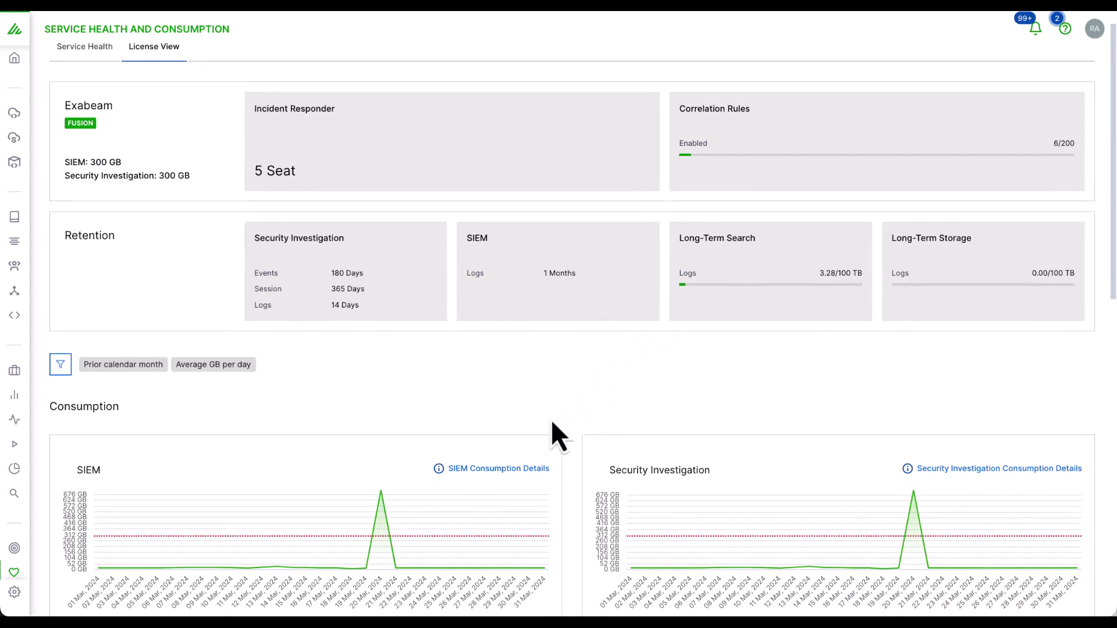
{"action": "left_click", "coordinate": [532, 479]}
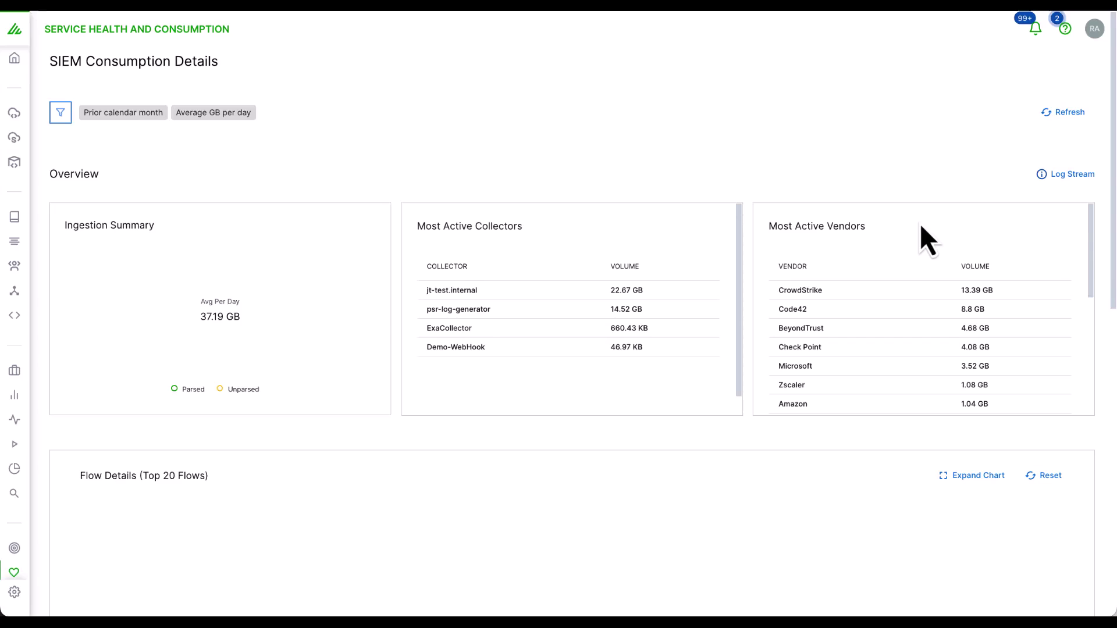
{"action": "scroll", "coordinate": [1007, 260], "scroll_direction": "down", "scroll_amount": 3}
{"action": "scroll", "coordinate": [1069, 293], "scroll_direction": "down", "scroll_amount": 3}
{"action": "scroll", "coordinate": [1100, 319], "scroll_direction": "down", "scroll_amount": 7}
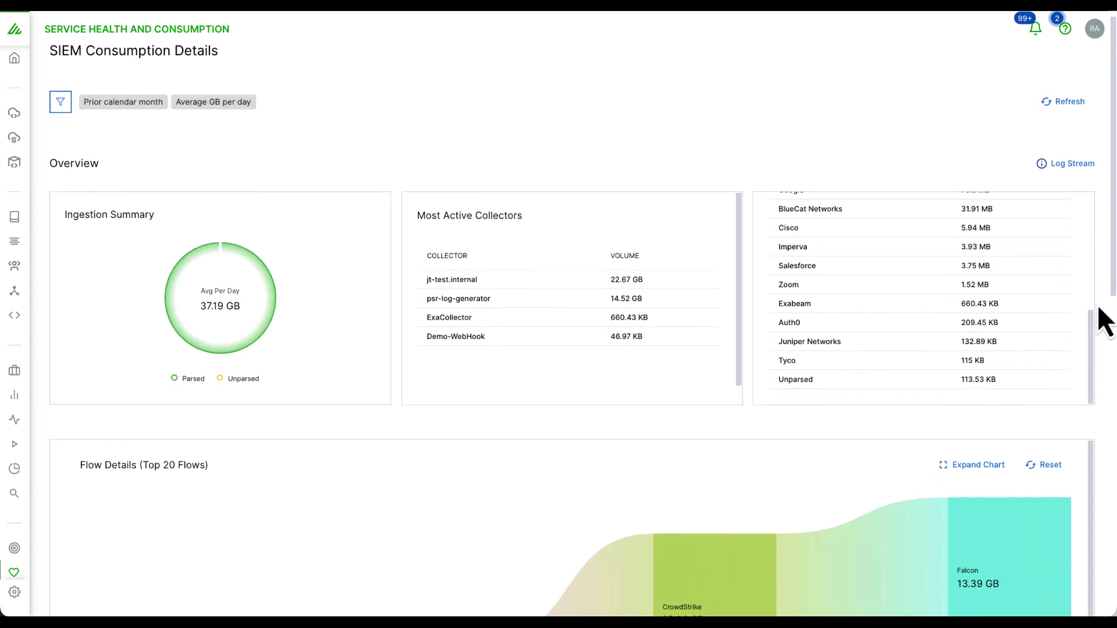
{"action": "scroll", "coordinate": [1105, 326], "scroll_direction": "down", "scroll_amount": 3}
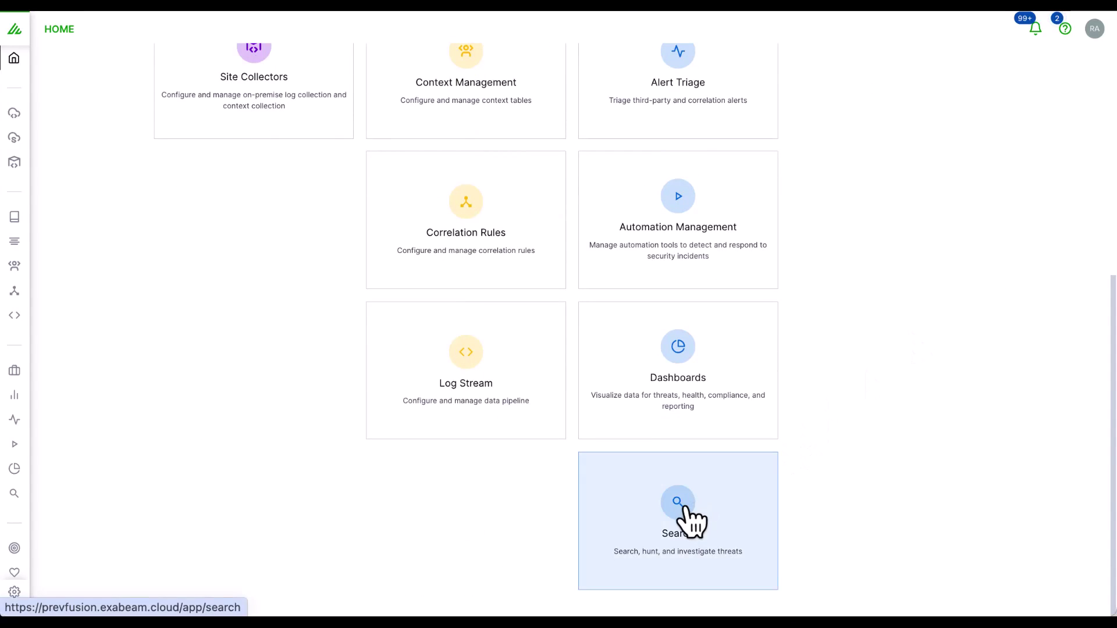
Go to the Search page and browse the guided query builder's subject suggestions
{"action": "left_click", "coordinate": [692, 515]}
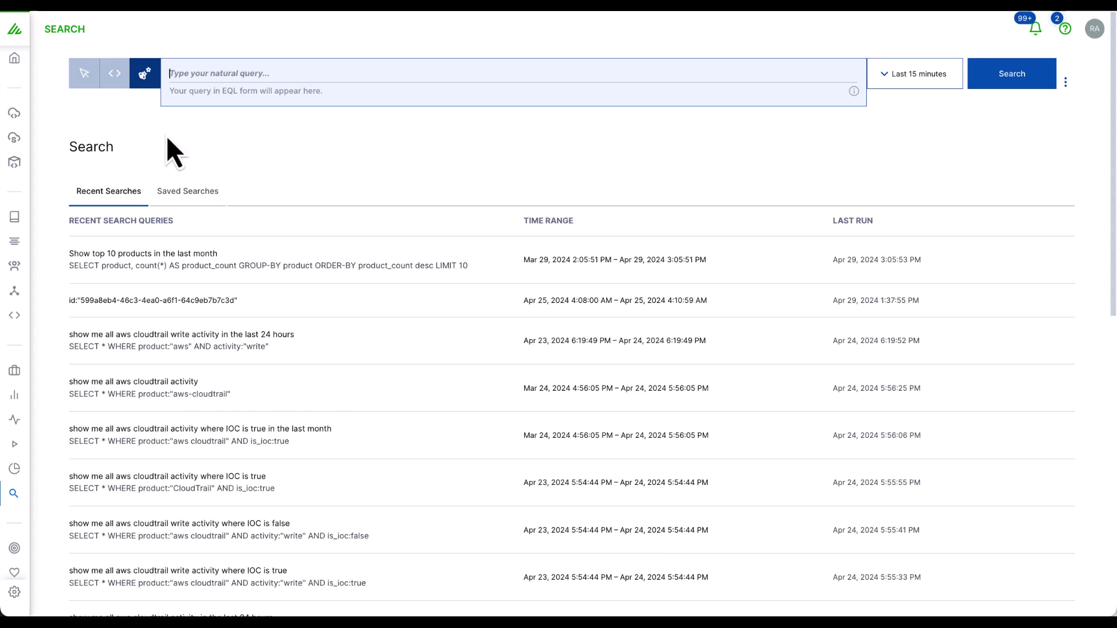
{"action": "left_click", "coordinate": [84, 75]}
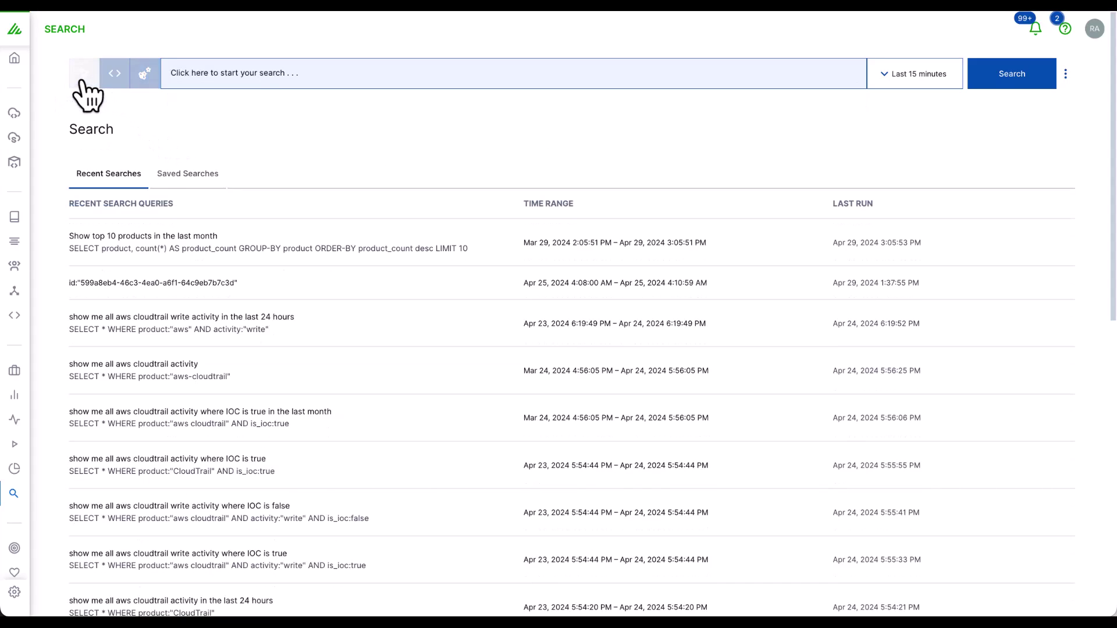
{"action": "left_click", "coordinate": [256, 74]}
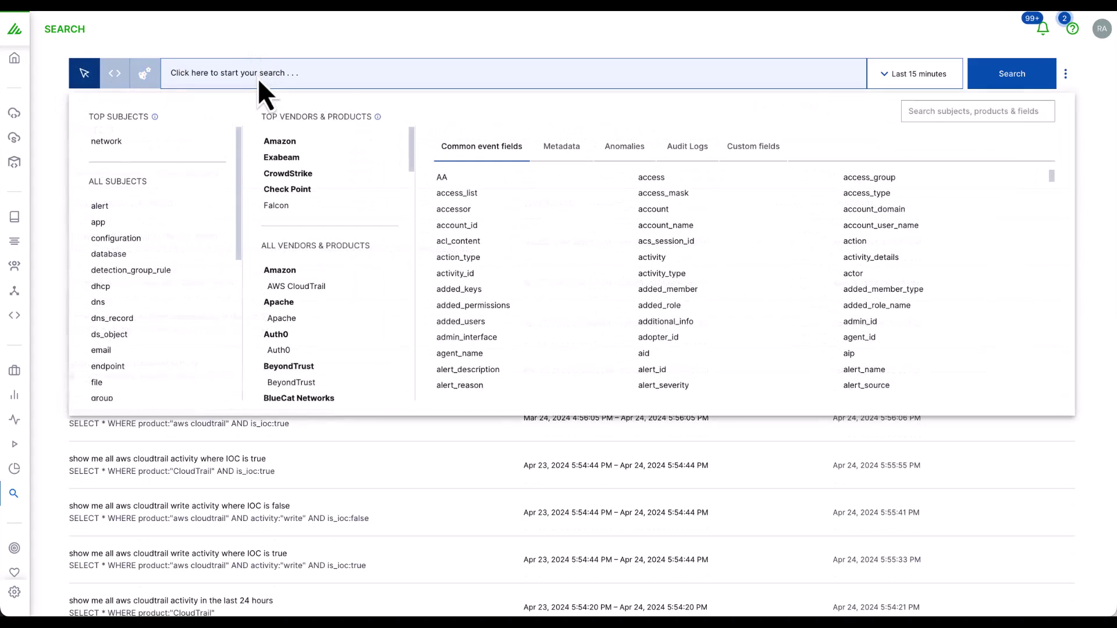
{"action": "left_click", "coordinate": [259, 47]}
Enter and delete 'network' in query-language mode, leaving search in natural-language mode
{"action": "left_click", "coordinate": [115, 73]}
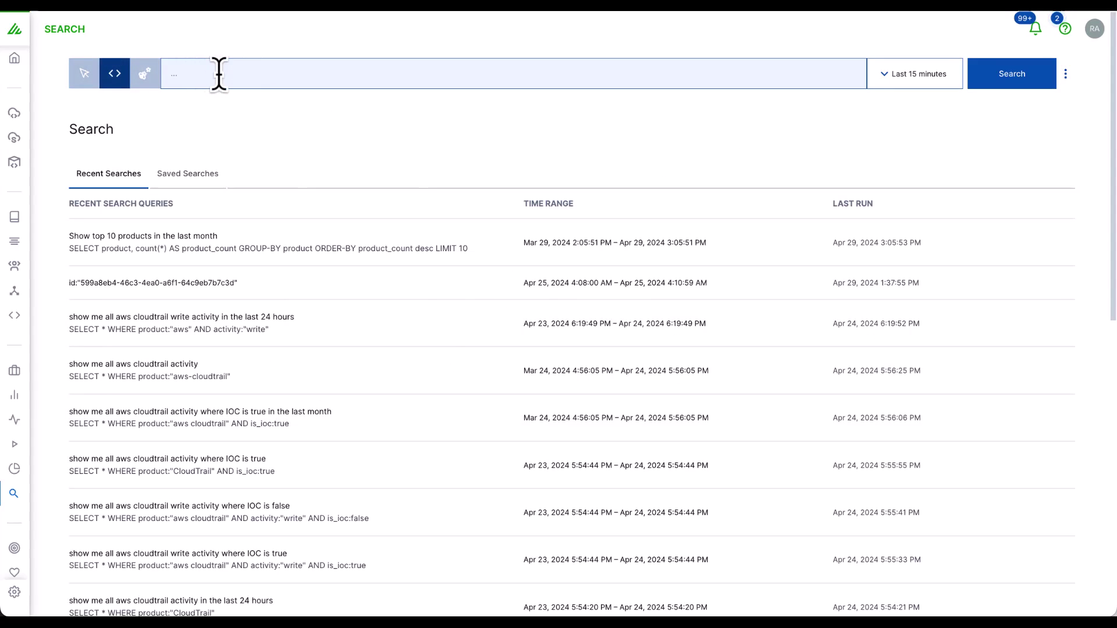
{"action": "type", "text": "network"}
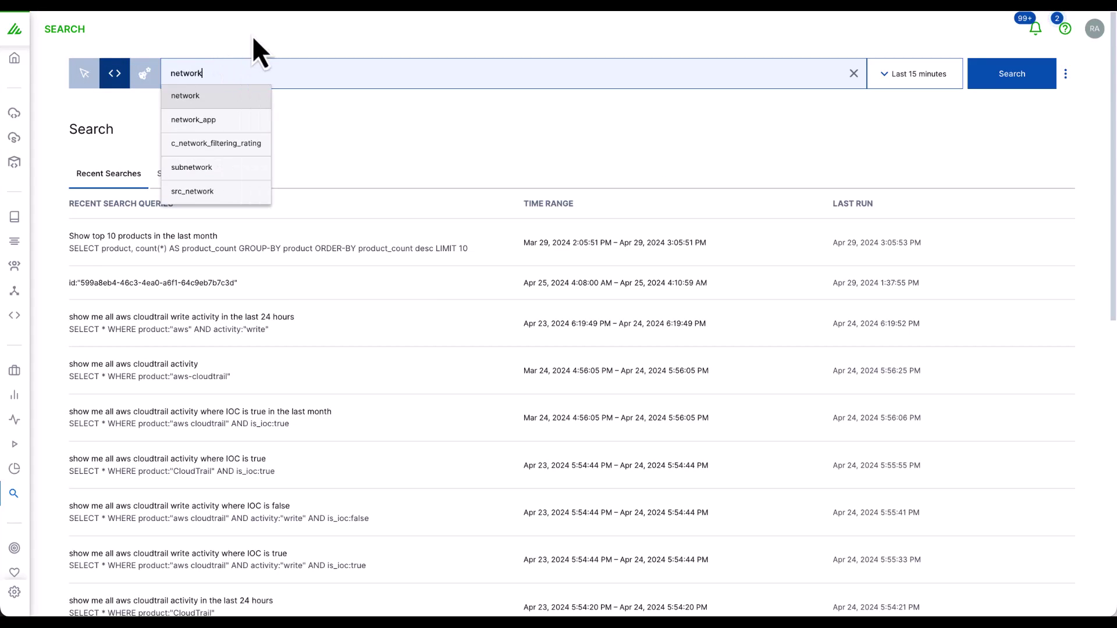
{"action": "left_click_drag", "start_coordinate": [227, 68], "coordinate": [154, 87]}
{"action": "key", "text": "BackSpace"}
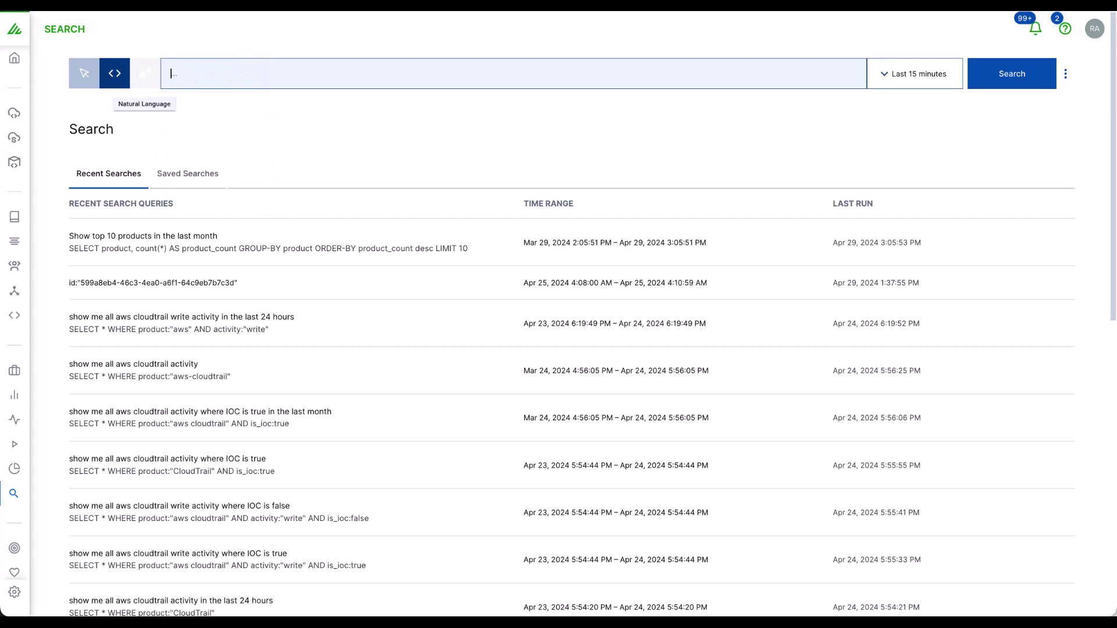
{"action": "left_click", "coordinate": [146, 76]}
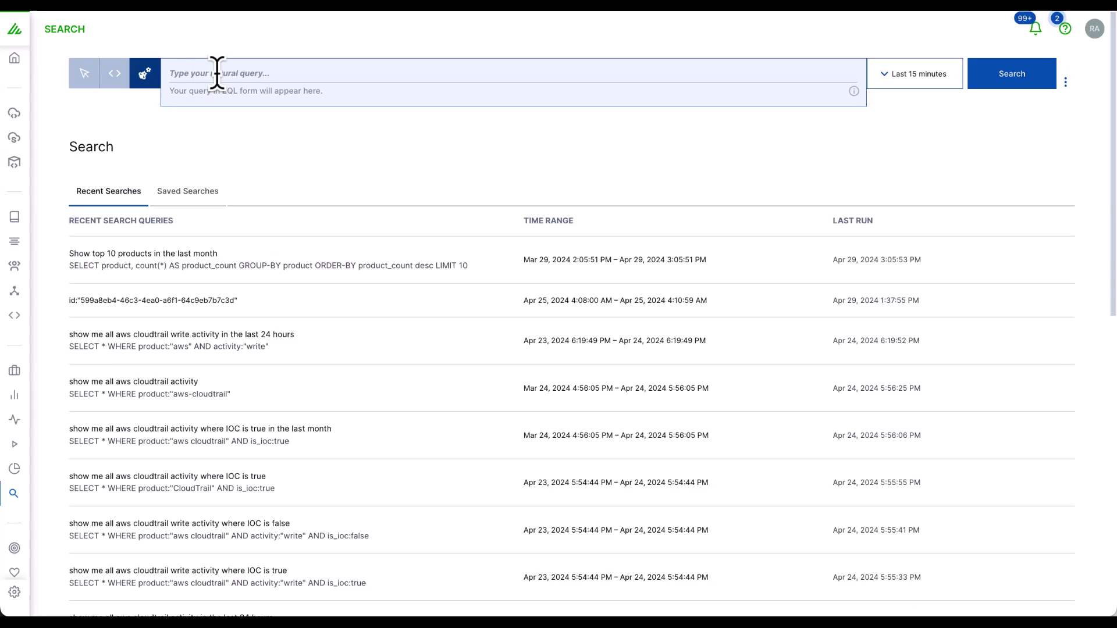
Run the natural-language search 'Show top 10 products in the last month'
{"action": "type", "text": "Show top 10 products in the last month"}
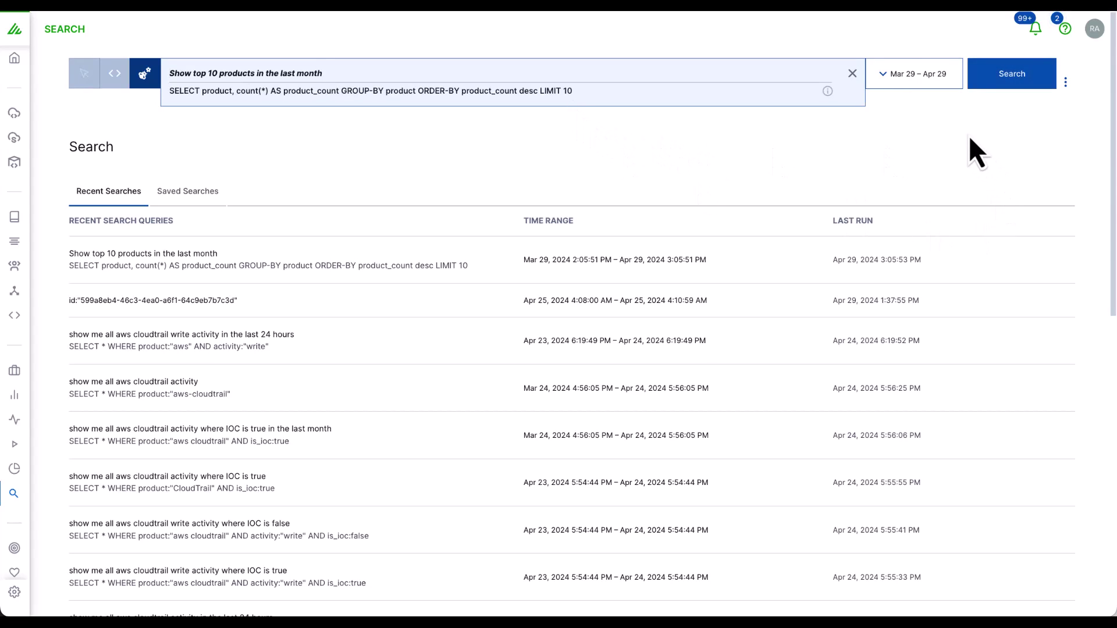
{"action": "left_click", "coordinate": [1011, 85]}
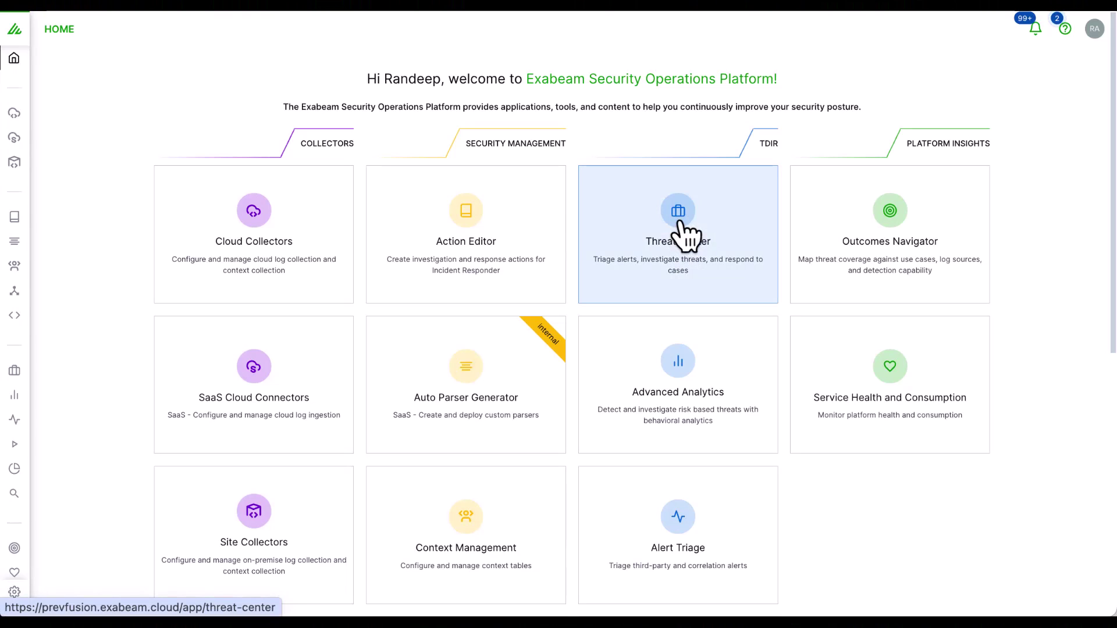
Open the Threat Center from Home and browse its 140 non-closed cases
{"action": "left_click", "coordinate": [719, 204]}
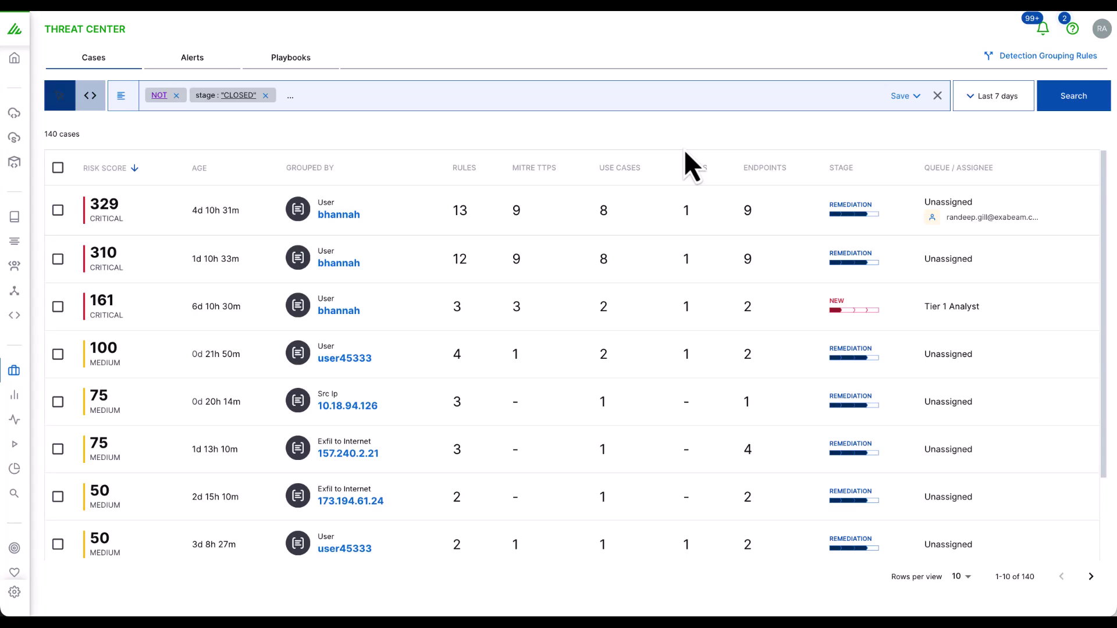
{"action": "scroll", "coordinate": [582, 247], "scroll_direction": "down", "scroll_amount": 1}
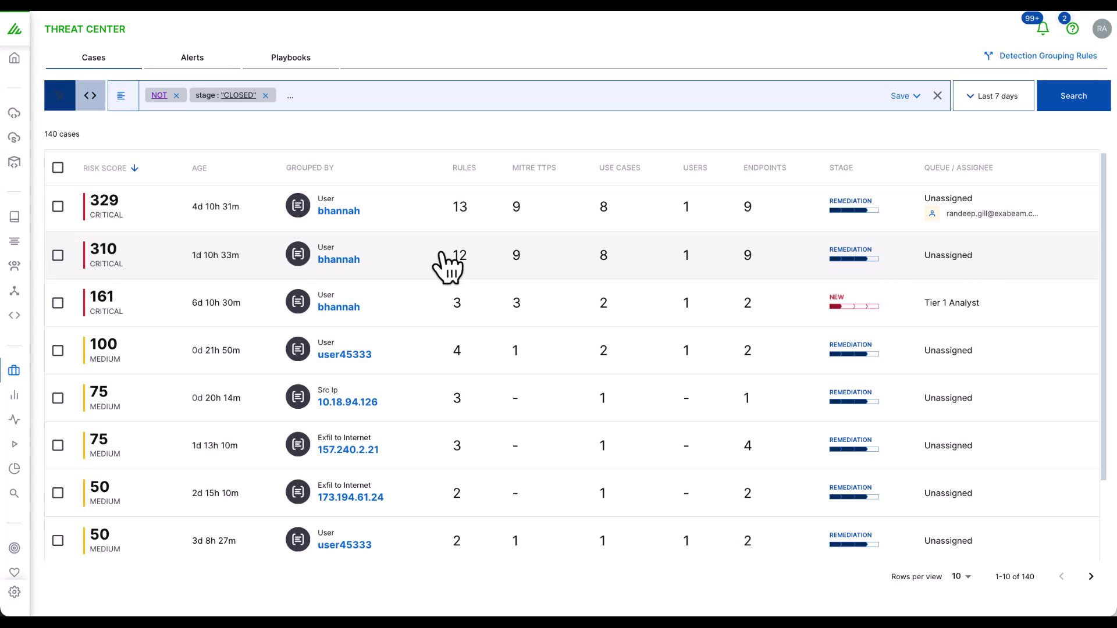
Inspect the 'Set default assignee and queue' playbook's trigger, conditions and actions, then close it
{"action": "left_click", "coordinate": [297, 60]}
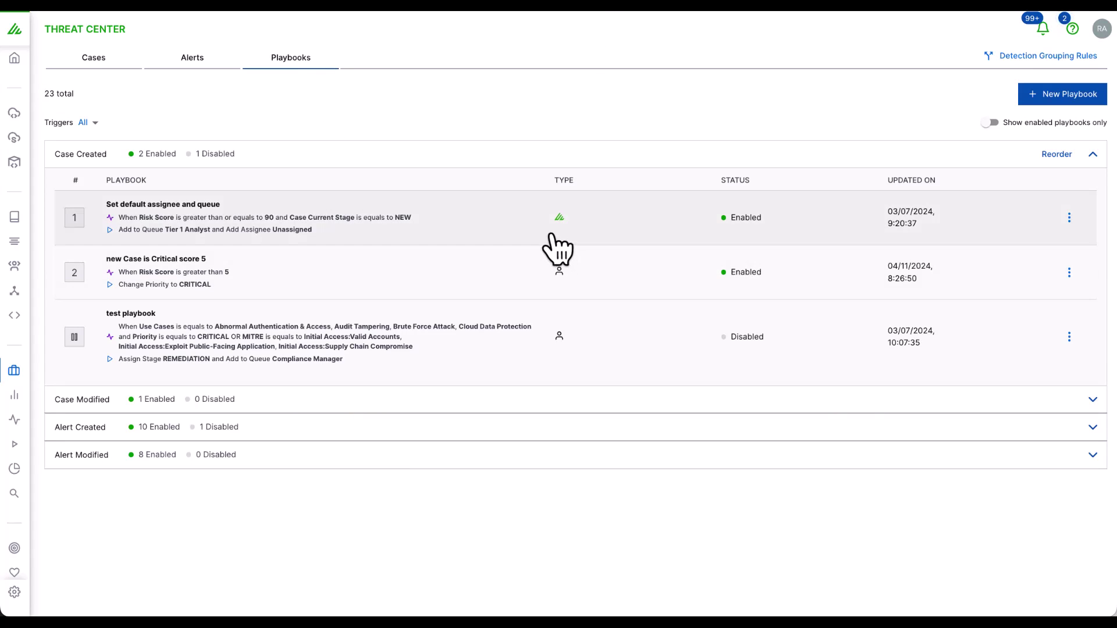
{"action": "left_click", "coordinate": [503, 228]}
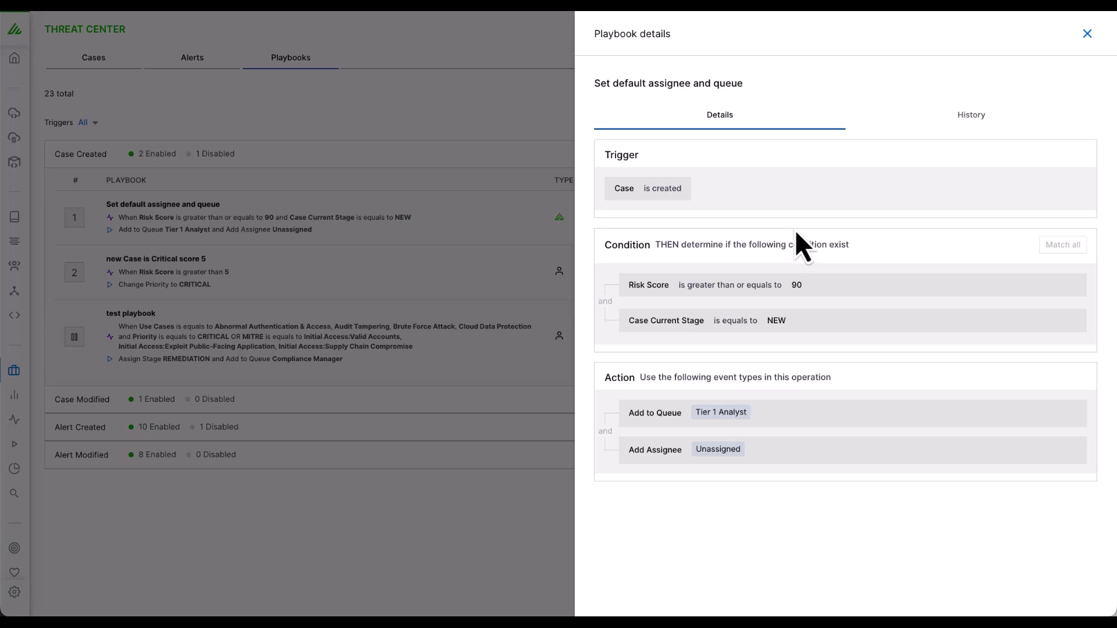
{"action": "left_click", "coordinate": [436, 112]}
Switch to the Alerts list of 267 alerts without a case
{"action": "left_click", "coordinate": [208, 62]}
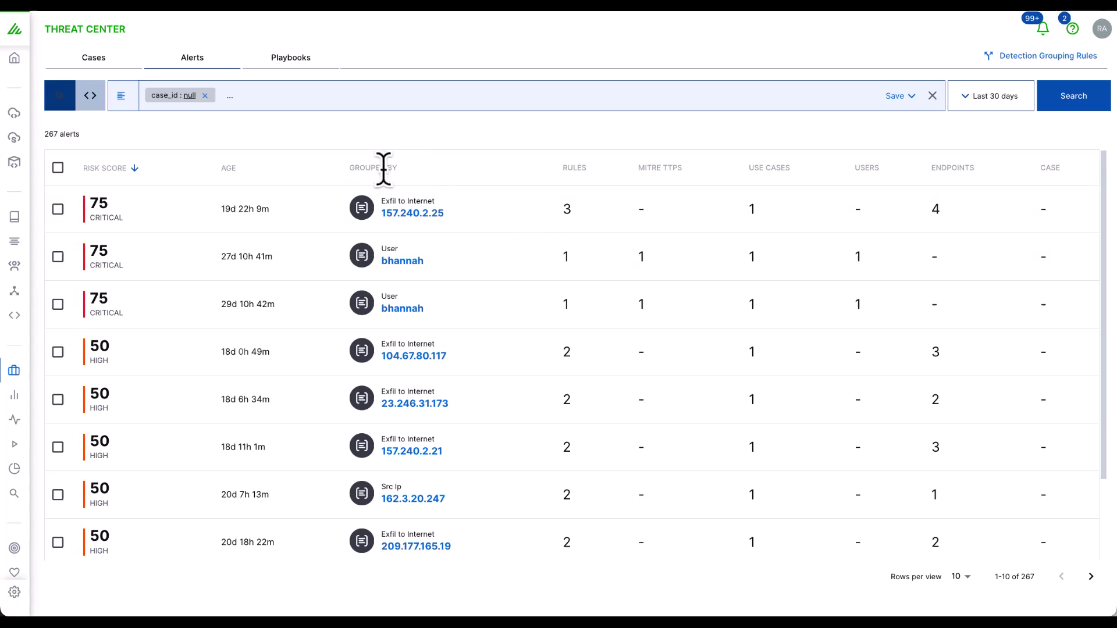
Open the 75-score Possible Web Exfil alert and read its threat timeline and Copilot summary
{"action": "left_click", "coordinate": [491, 208]}
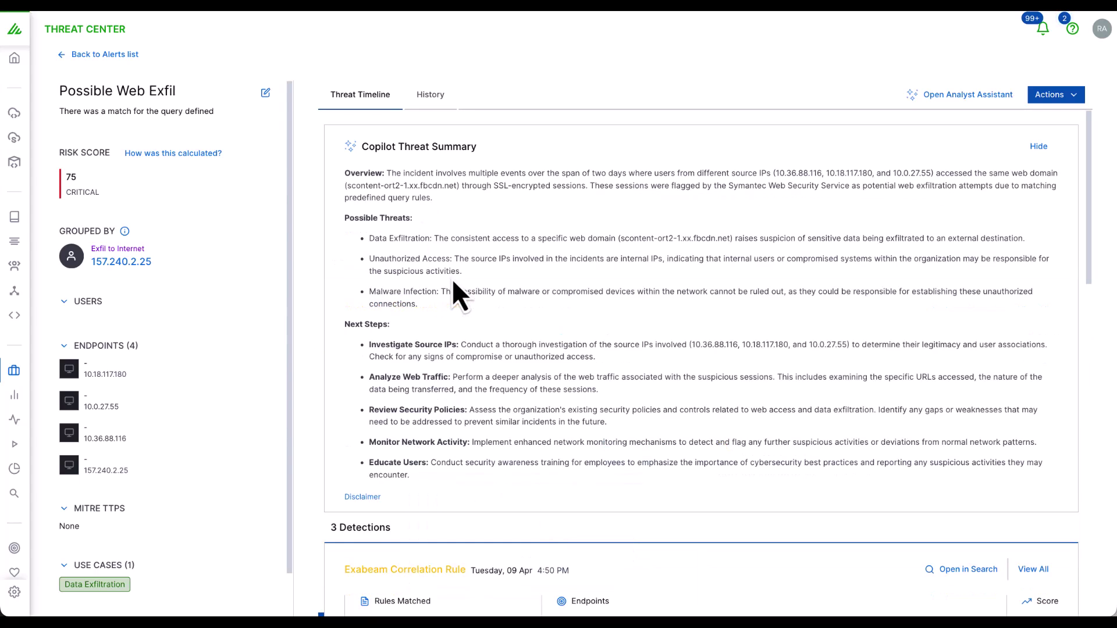
{"action": "scroll", "coordinate": [401, 346], "scroll_direction": "down", "scroll_amount": 3}
{"action": "scroll", "coordinate": [407, 355], "scroll_direction": "down", "scroll_amount": 4}
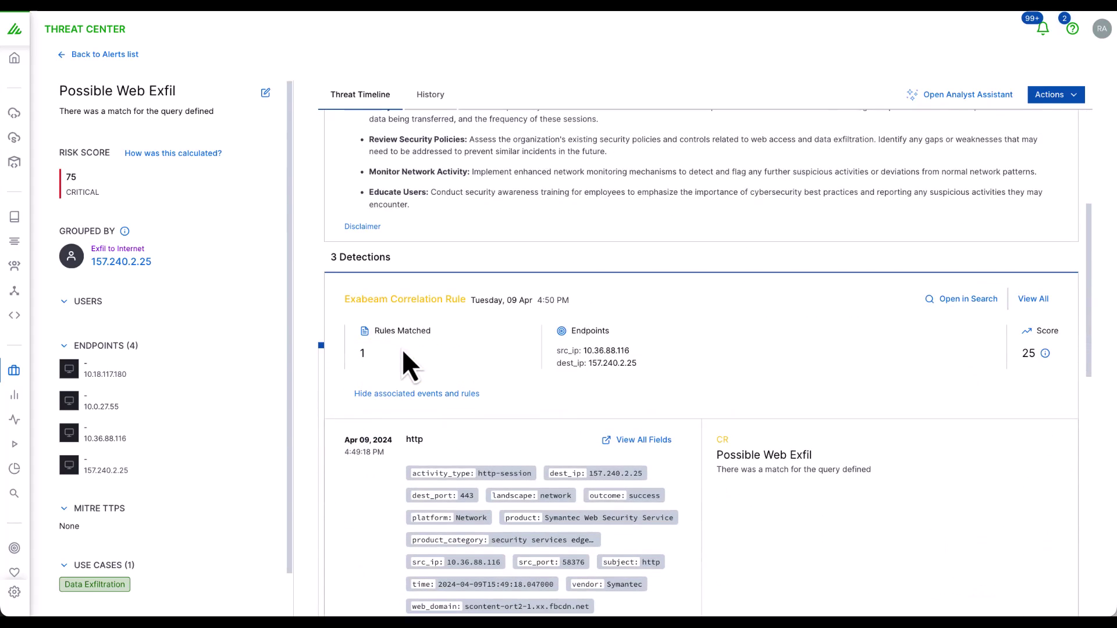
{"action": "scroll", "coordinate": [396, 346], "scroll_direction": "down", "scroll_amount": 3}
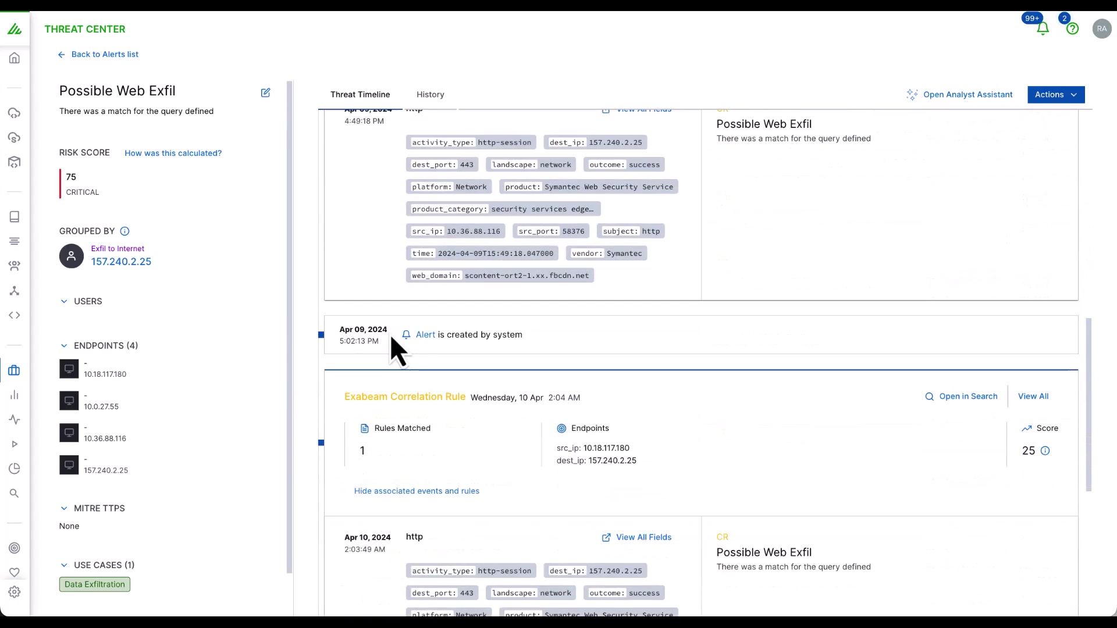
{"action": "scroll", "coordinate": [391, 337], "scroll_direction": "down", "scroll_amount": 1}
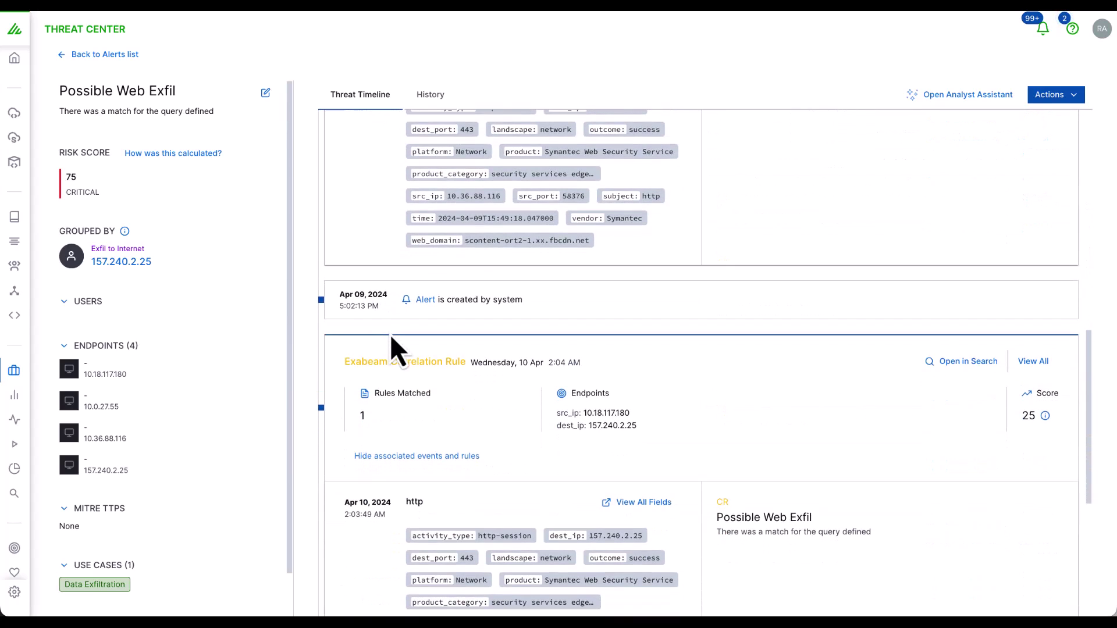
{"action": "scroll", "coordinate": [392, 343], "scroll_direction": "up", "scroll_amount": 10}
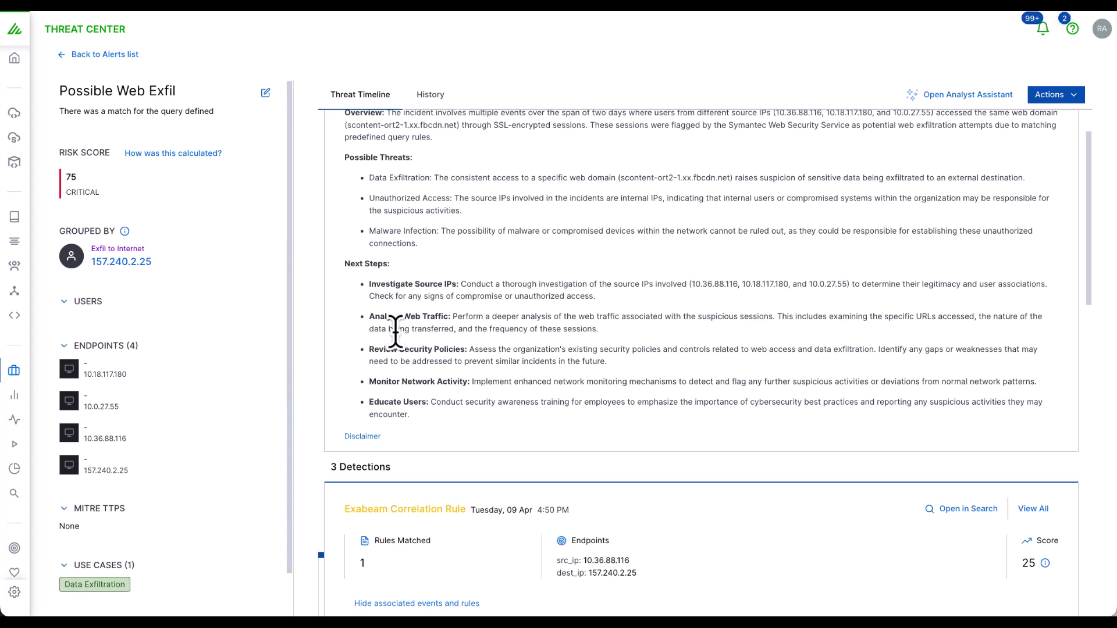
{"action": "scroll", "coordinate": [397, 333], "scroll_direction": "up", "scroll_amount": 1}
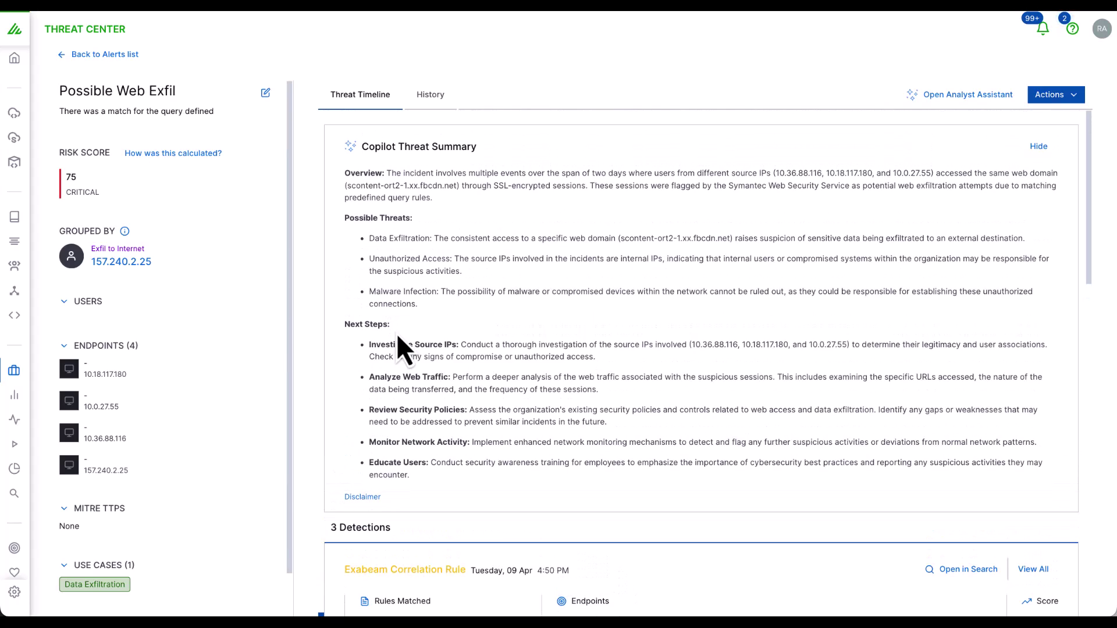
Filter the cases list to 'Assigned to me' over the last 30 days, yielding 2 cases
{"action": "left_click", "coordinate": [135, 55]}
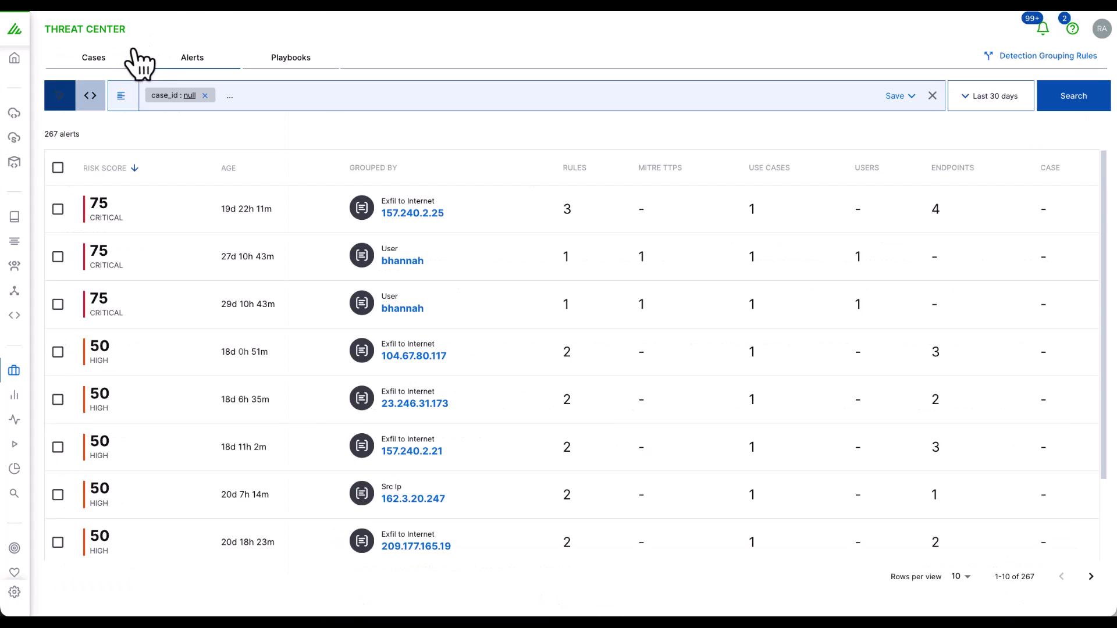
{"action": "left_click", "coordinate": [97, 62]}
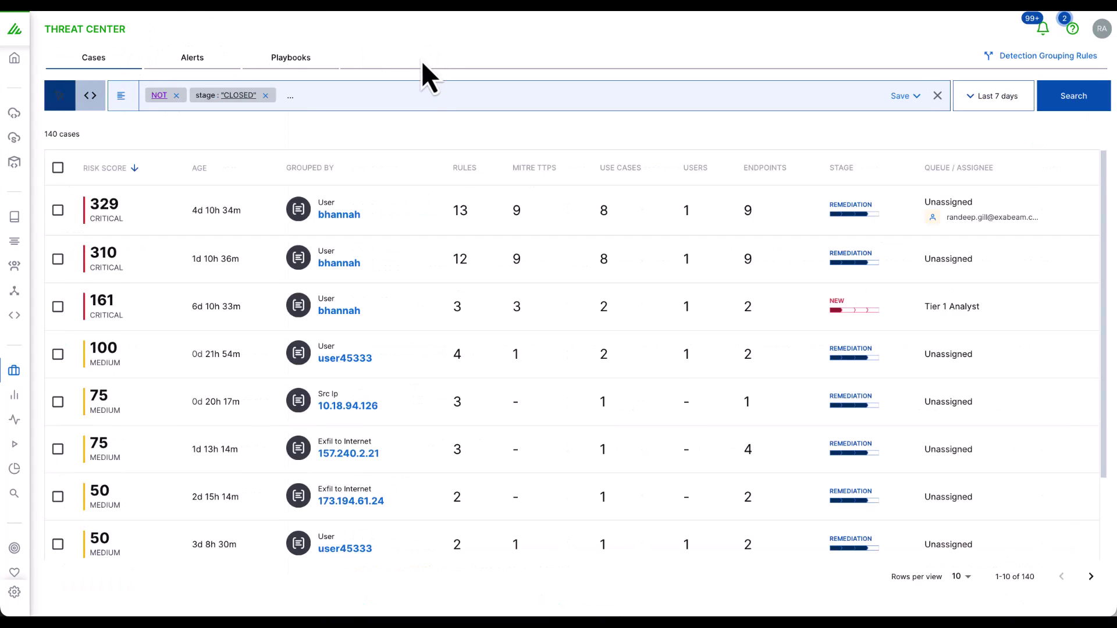
{"action": "left_click", "coordinate": [292, 94]}
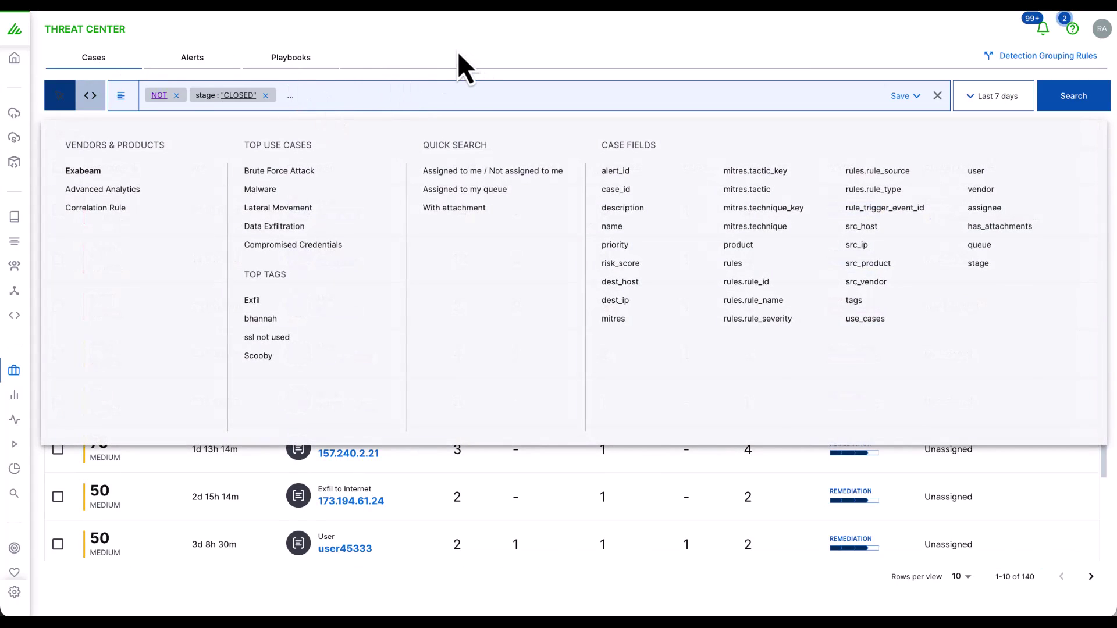
{"action": "left_click", "coordinate": [463, 171]}
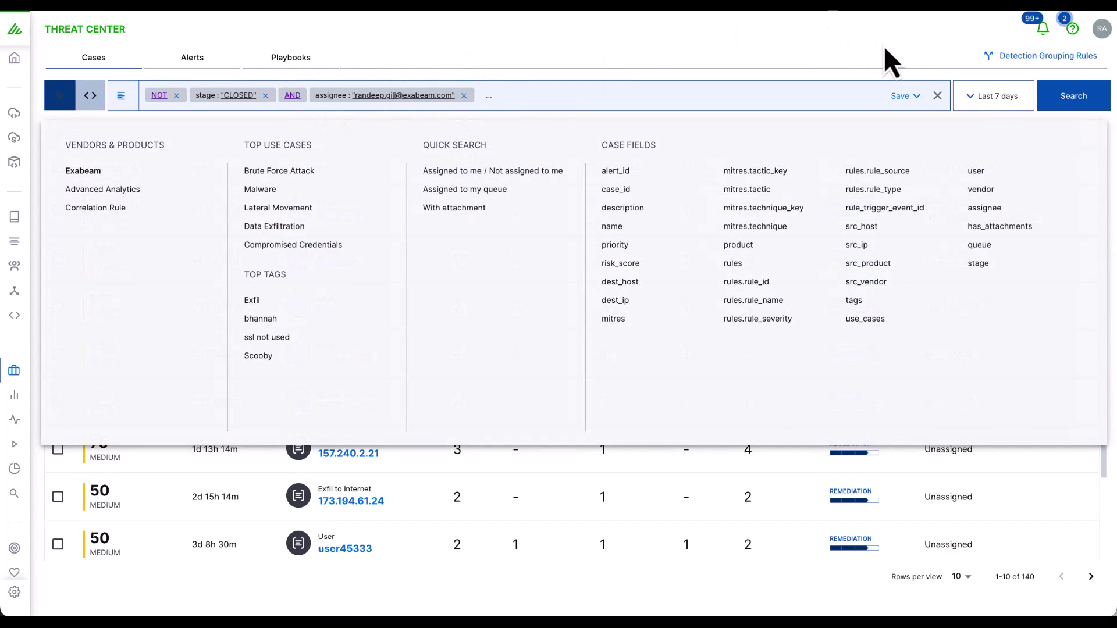
{"action": "left_click", "coordinate": [992, 95]}
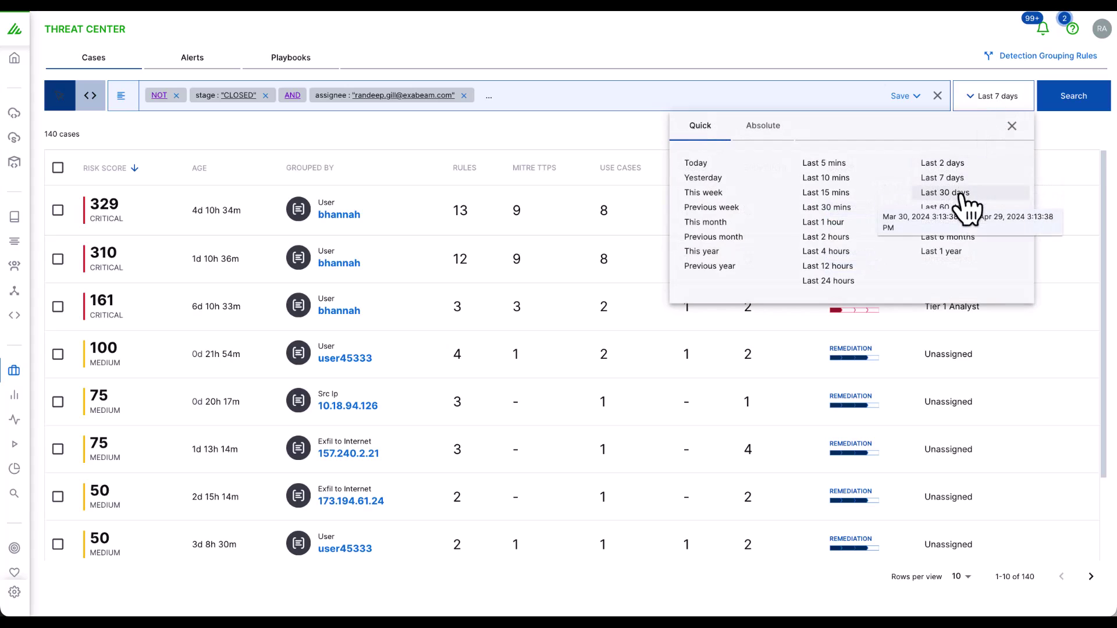
{"action": "left_click", "coordinate": [944, 192]}
{"action": "left_click", "coordinate": [1071, 103]}
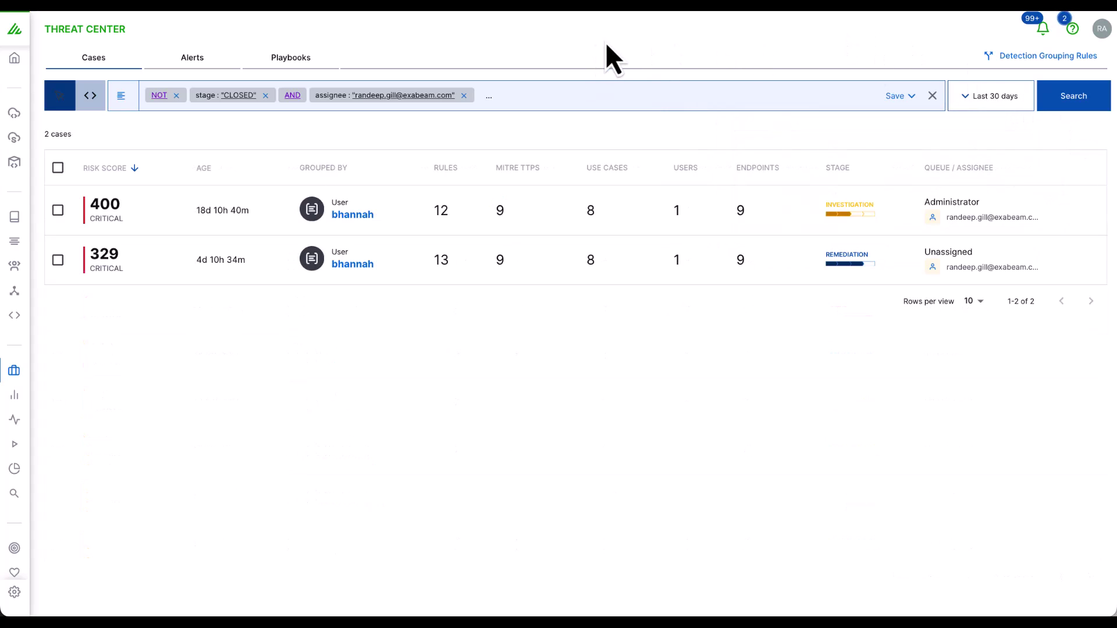
Open the 329-risk case, check its risk score breakdown, and read the Copilot Threat Summary
{"action": "left_click", "coordinate": [624, 263]}
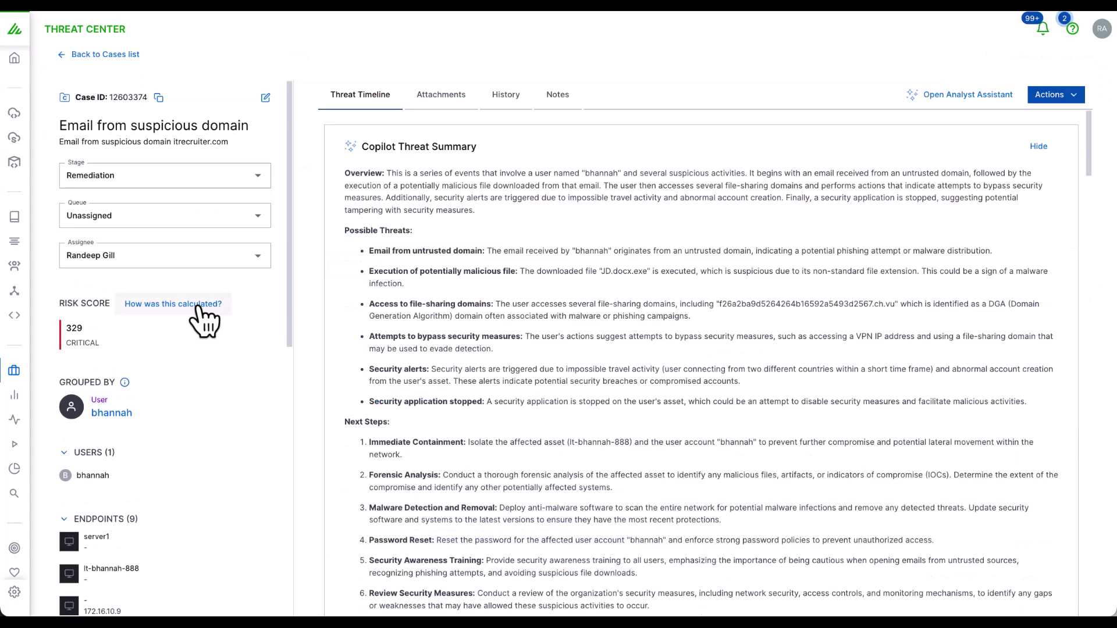
{"action": "left_click", "coordinate": [198, 306]}
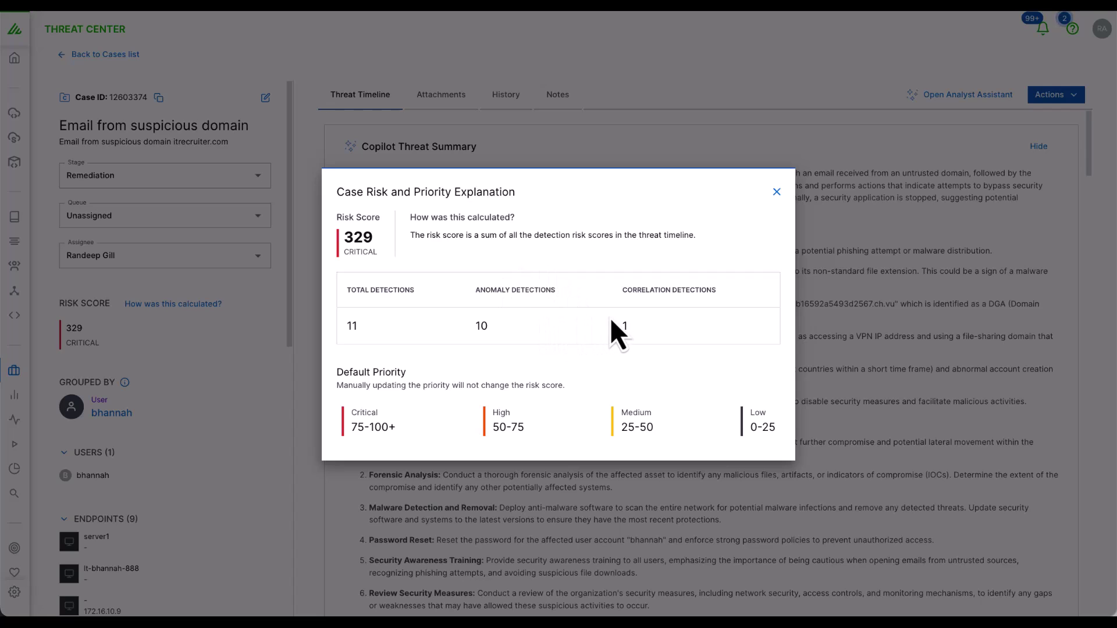
{"action": "left_click", "coordinate": [776, 192]}
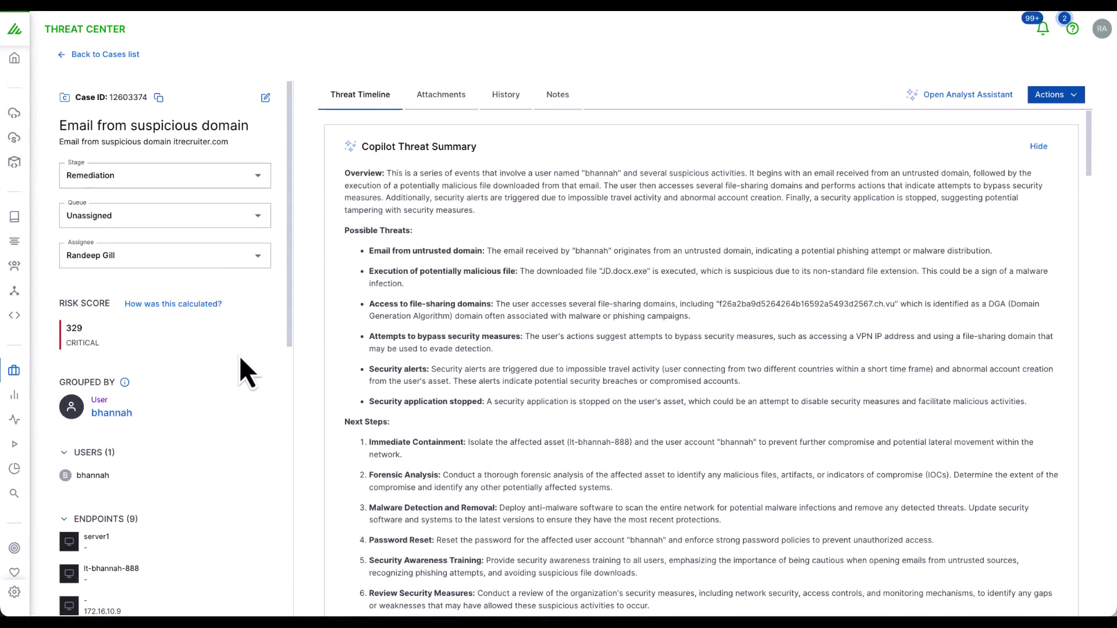
{"action": "scroll", "coordinate": [239, 354], "scroll_direction": "down", "scroll_amount": 3}
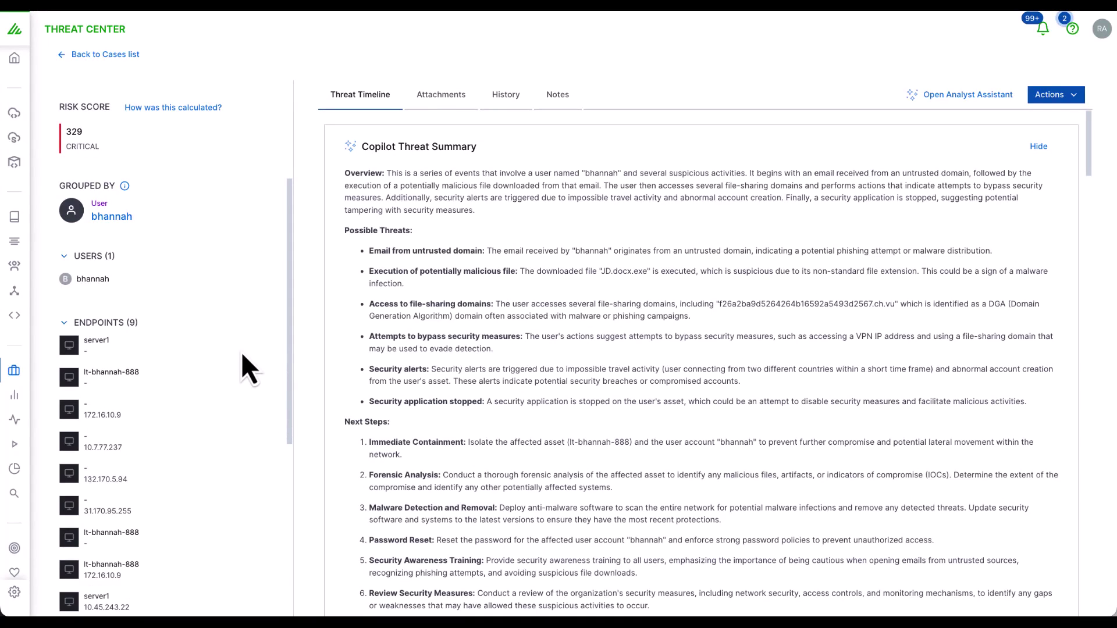
{"action": "scroll", "coordinate": [242, 355], "scroll_direction": "down", "scroll_amount": 5}
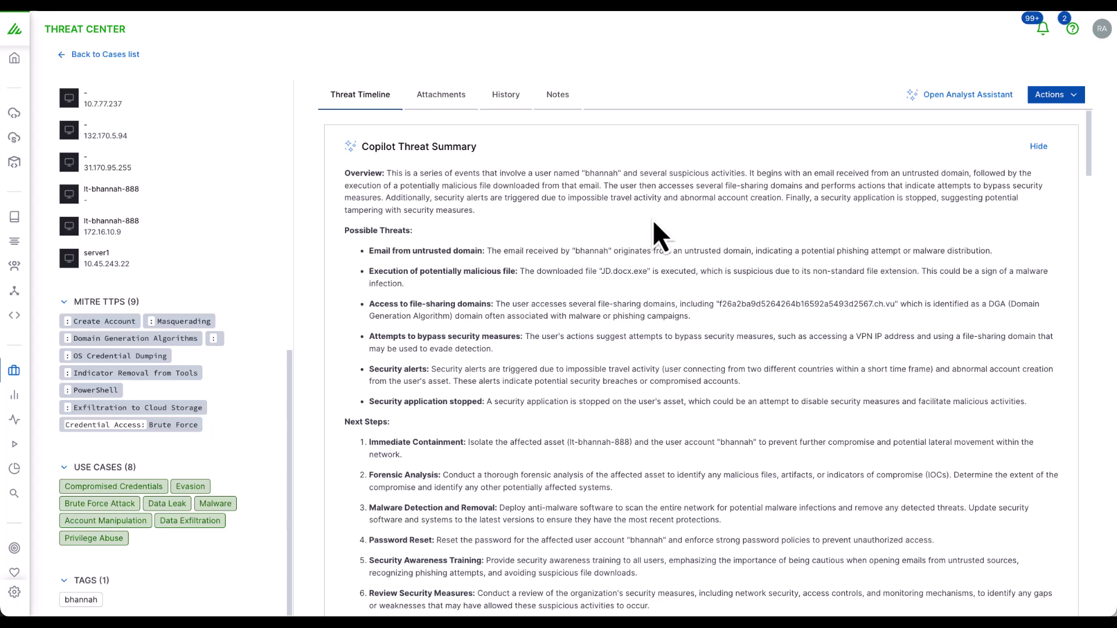
{"action": "scroll", "coordinate": [652, 221], "scroll_direction": "down", "scroll_amount": 5}
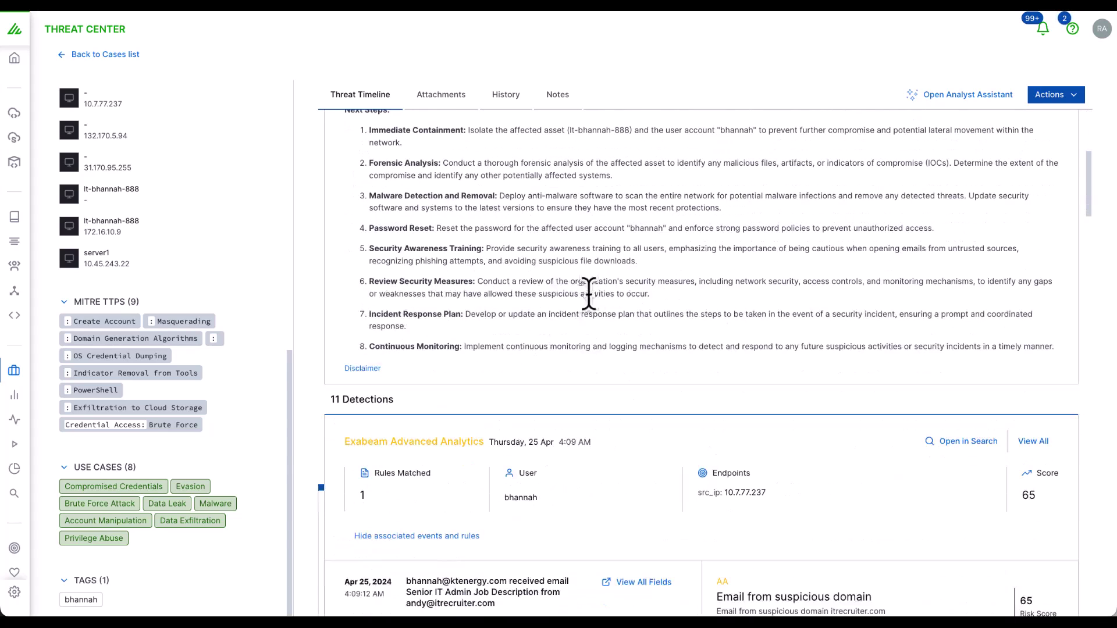
{"action": "scroll", "coordinate": [443, 185], "scroll_direction": "up", "scroll_amount": 2}
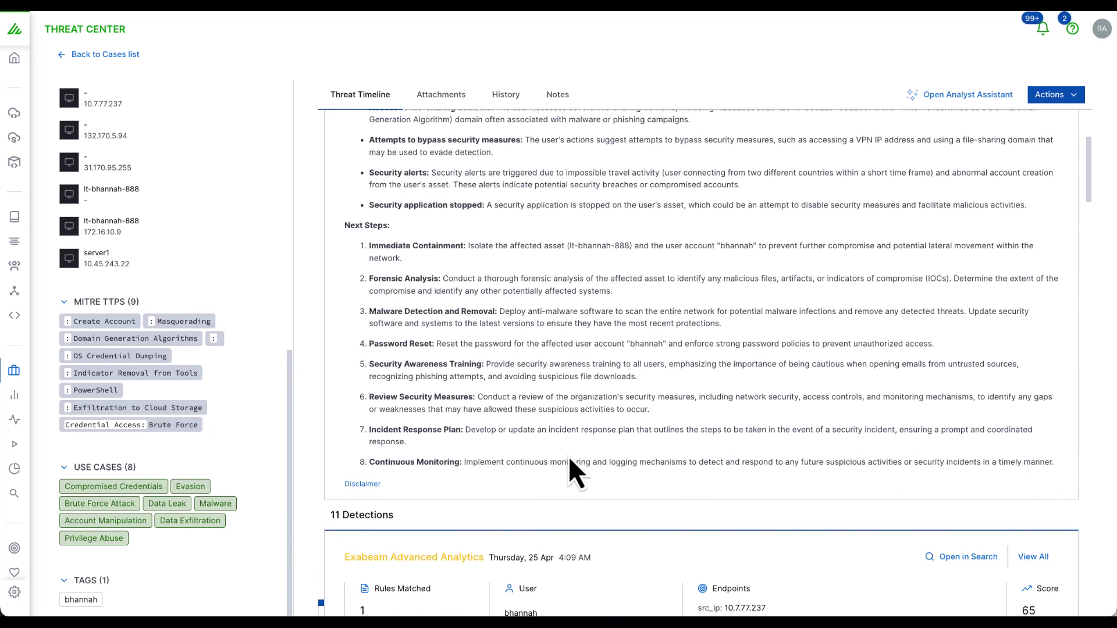
{"action": "left_click", "coordinate": [941, 98]}
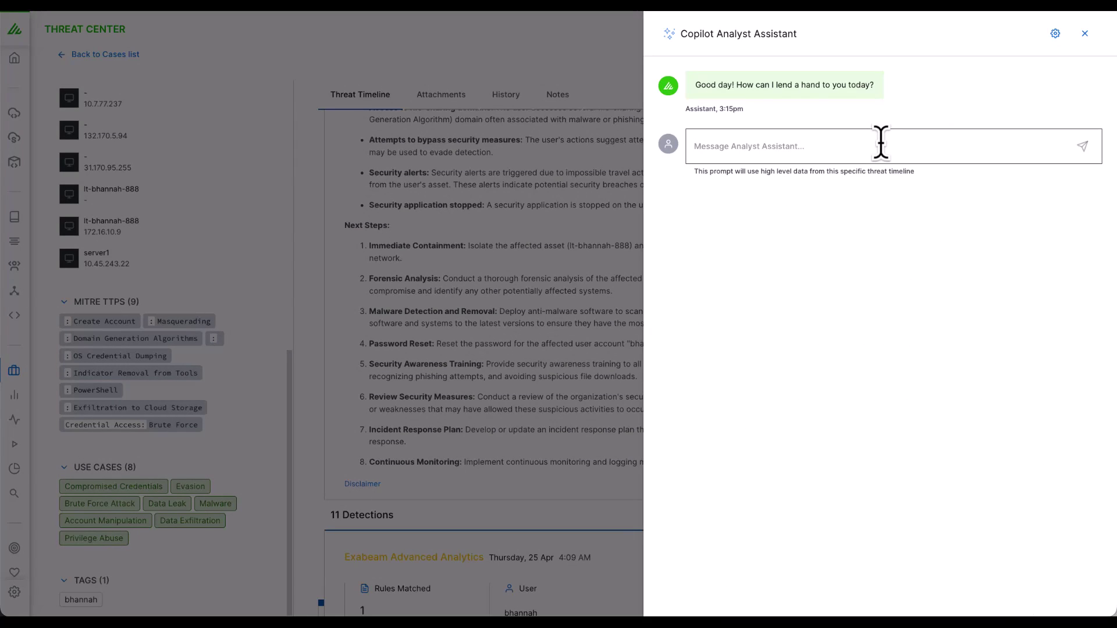
{"action": "left_click", "coordinate": [603, 58]}
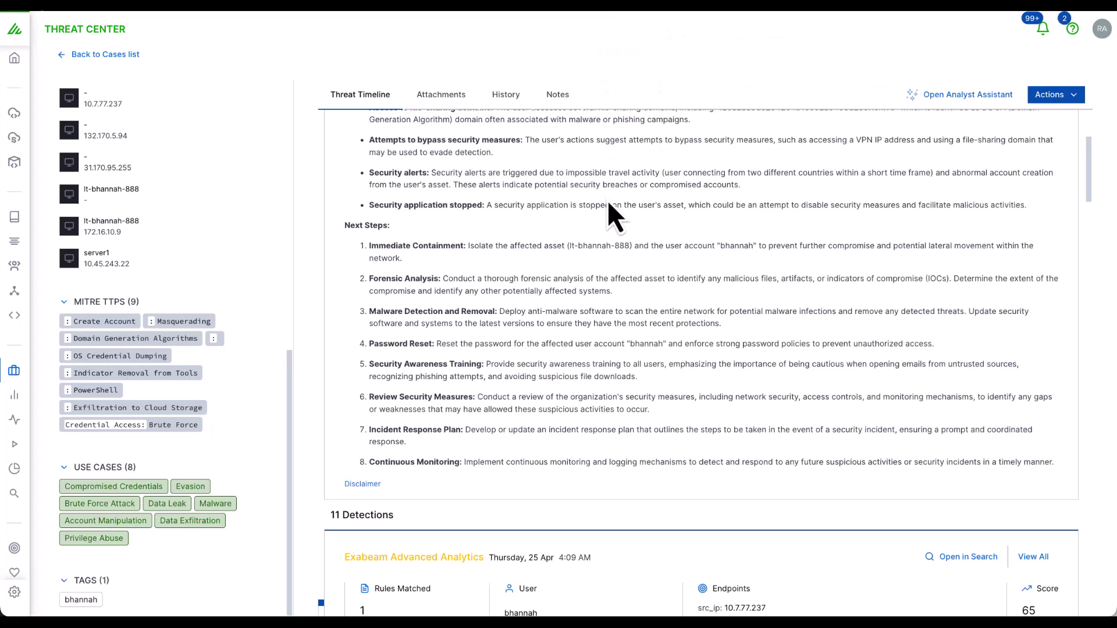
{"action": "scroll", "coordinate": [608, 200], "scroll_direction": "up", "scroll_amount": 3}
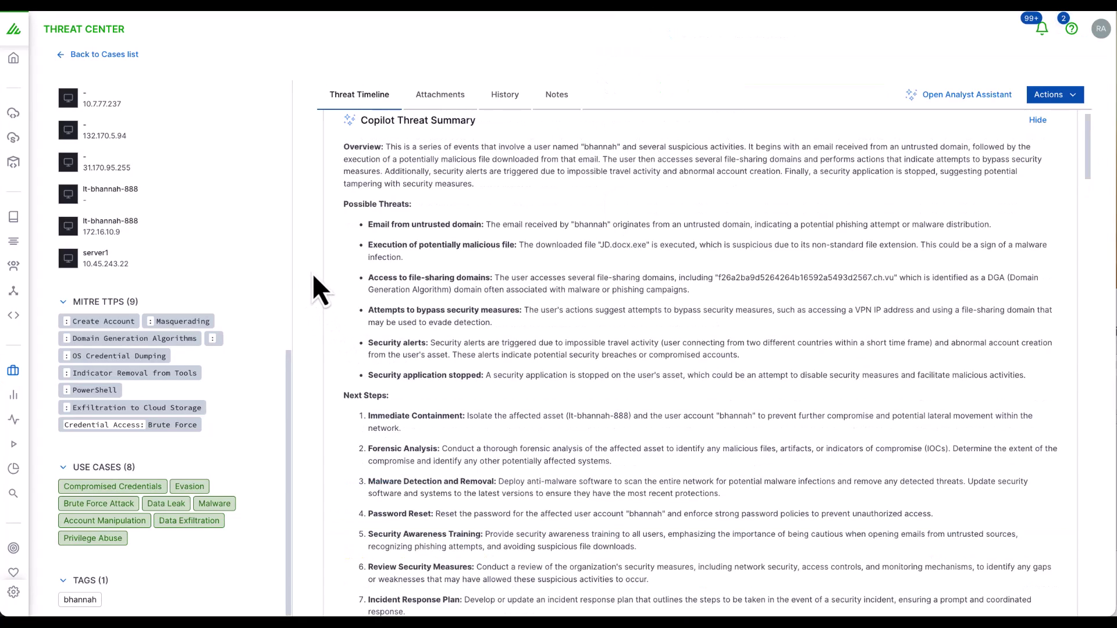
{"action": "scroll", "coordinate": [326, 283], "scroll_direction": "down", "scroll_amount": 8}
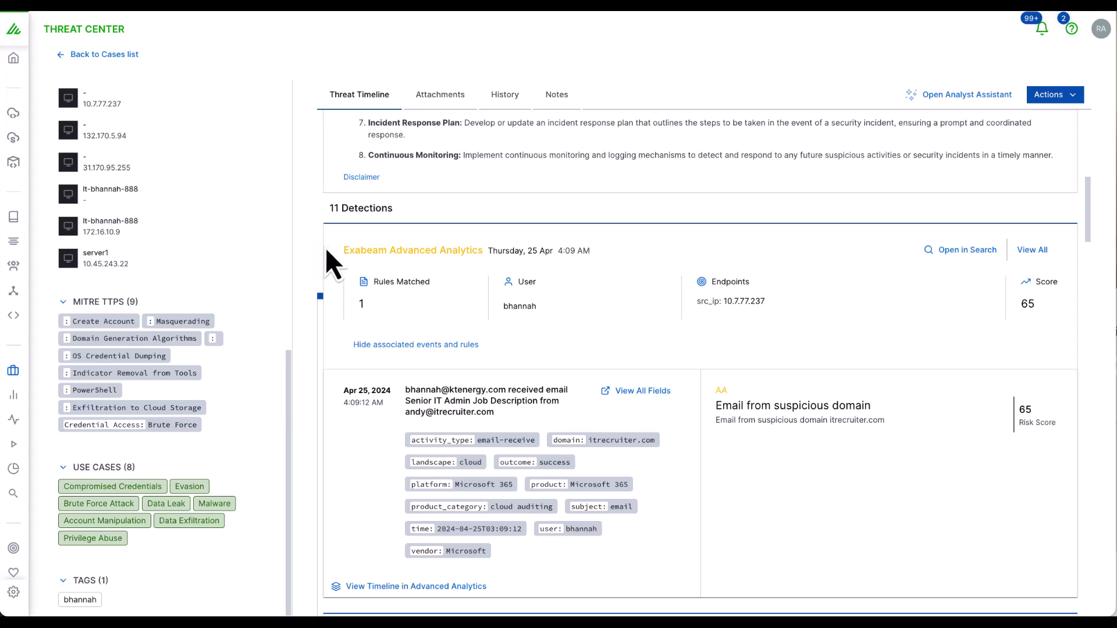
{"action": "left_click", "coordinate": [956, 252]}
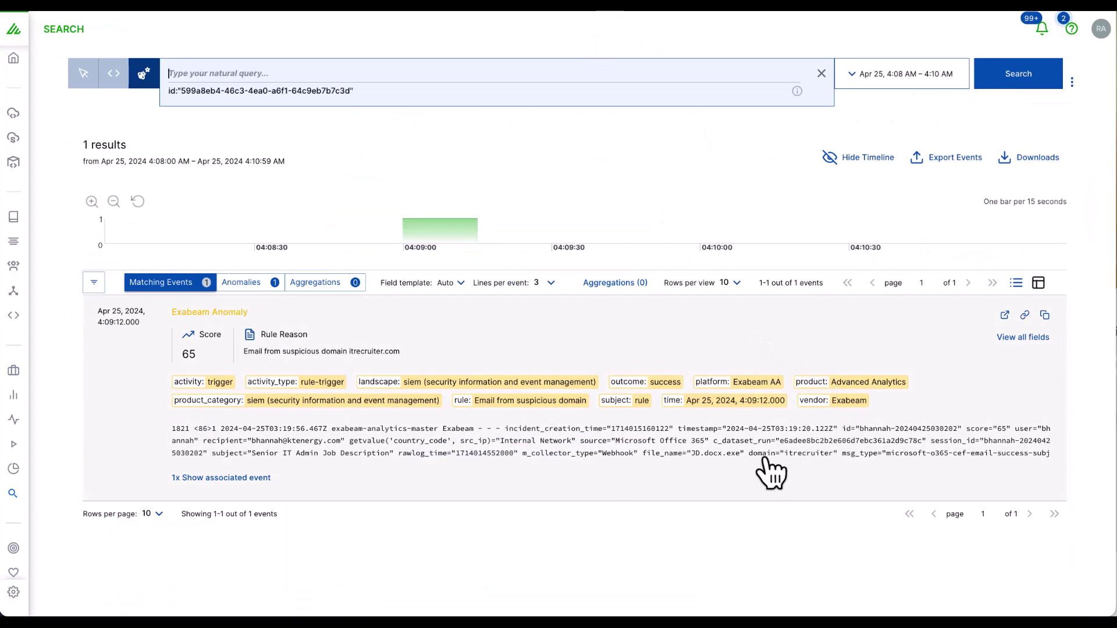
{"action": "key", "text": "ctrl+w"}
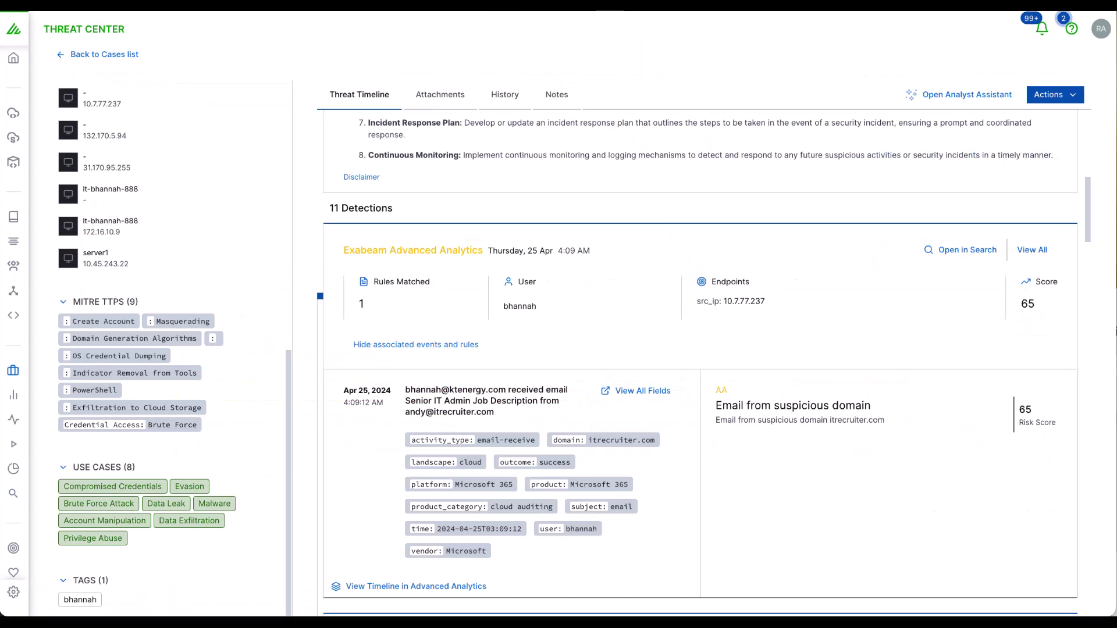
{"action": "left_click", "coordinate": [470, 599]}
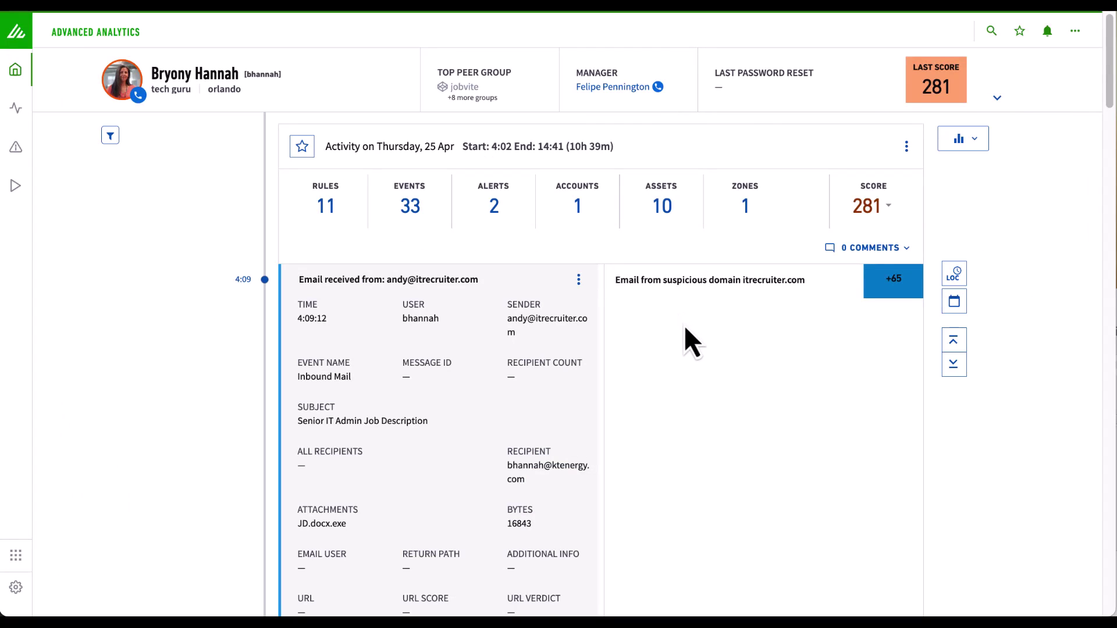
{"action": "scroll", "coordinate": [684, 324], "scroll_direction": "down", "scroll_amount": 3}
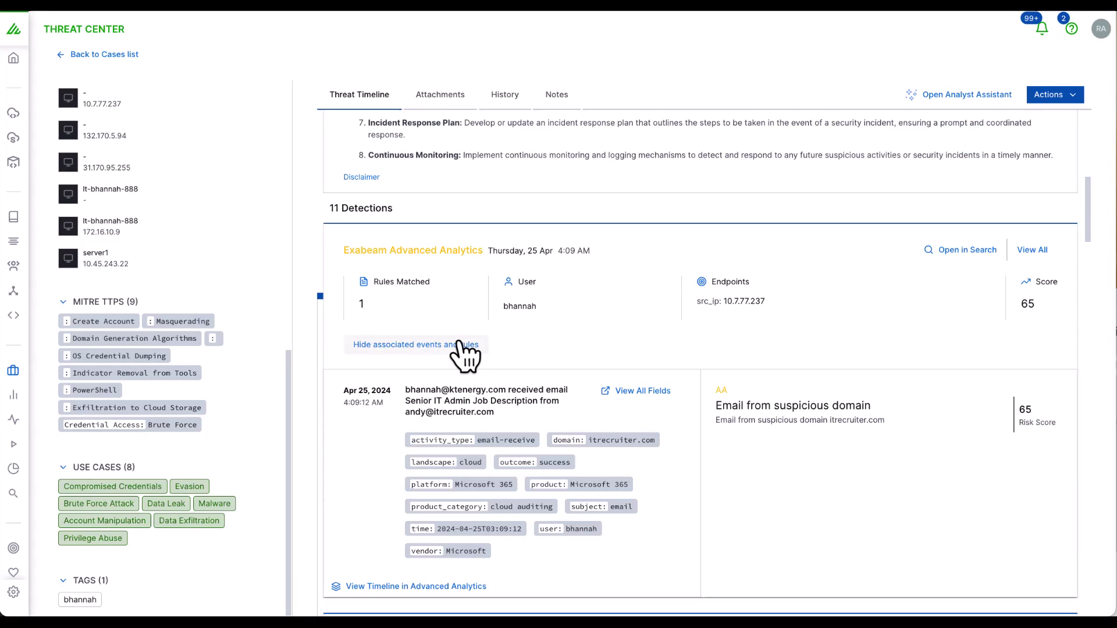
{"action": "scroll", "coordinate": [465, 355], "scroll_direction": "down", "scroll_amount": 1}
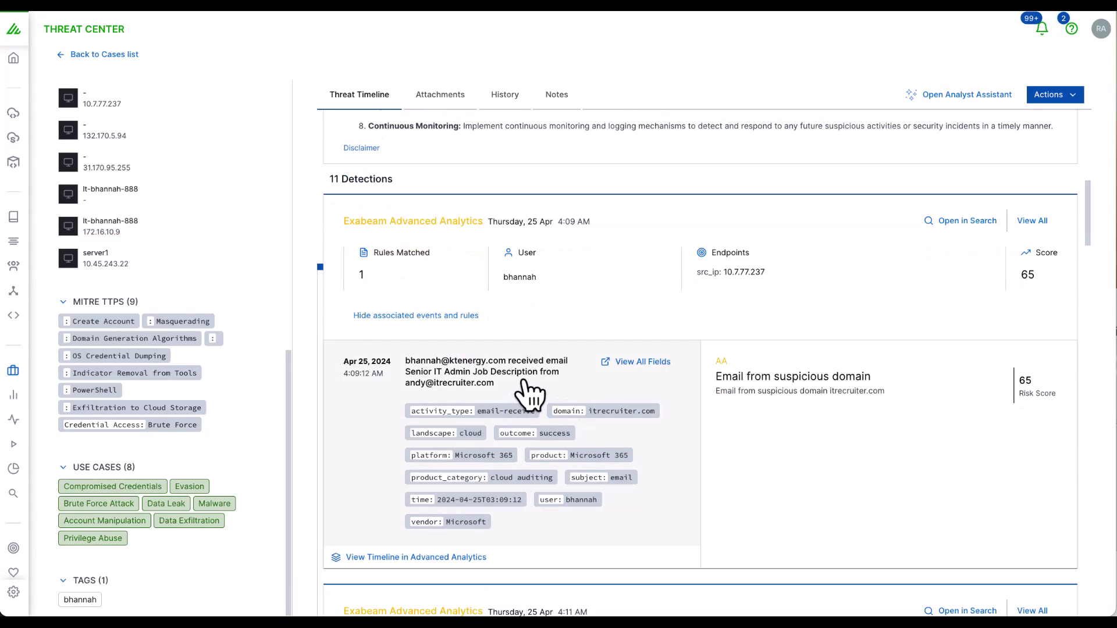
{"action": "scroll", "coordinate": [559, 375], "scroll_direction": "down", "scroll_amount": 2}
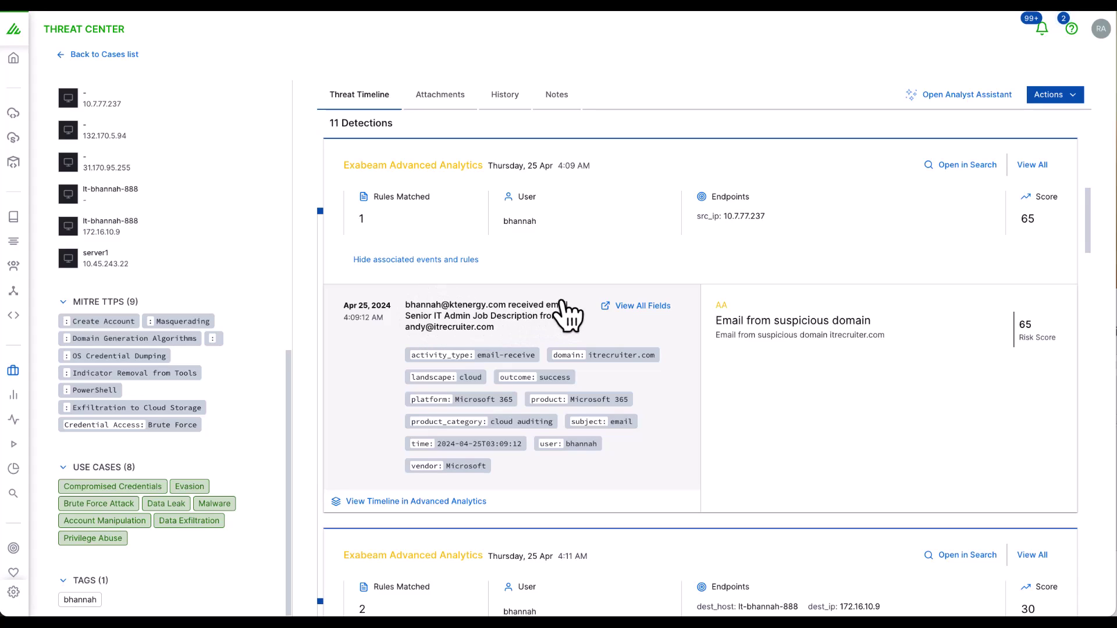
{"action": "scroll", "coordinate": [558, 314], "scroll_direction": "down", "scroll_amount": 3}
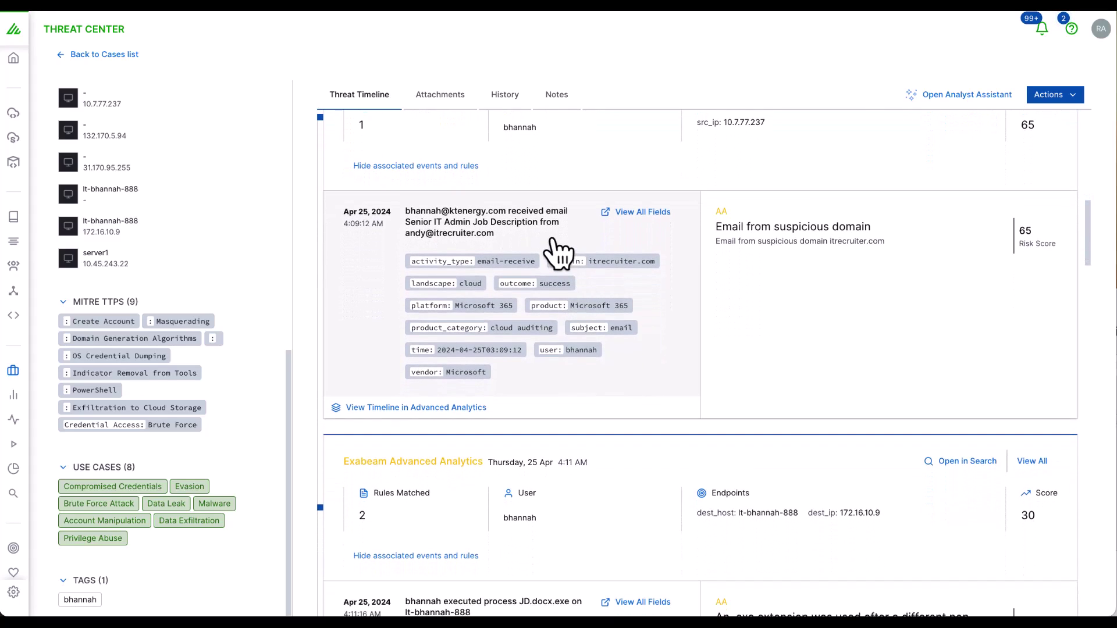
{"action": "scroll", "coordinate": [565, 239], "scroll_direction": "up", "scroll_amount": 3}
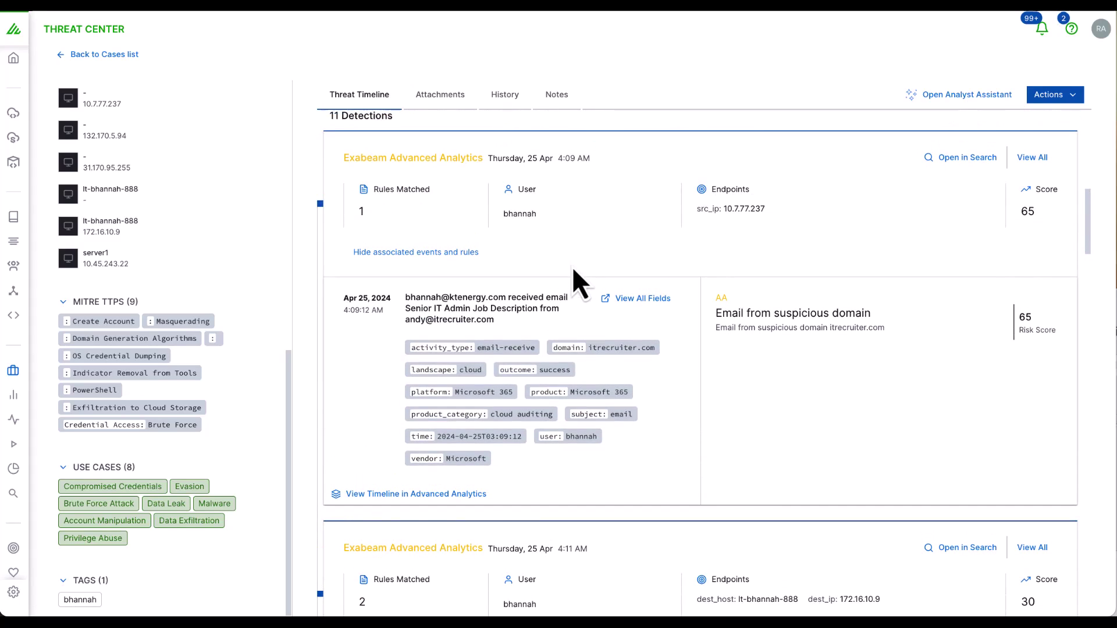
{"action": "left_click", "coordinate": [431, 102]}
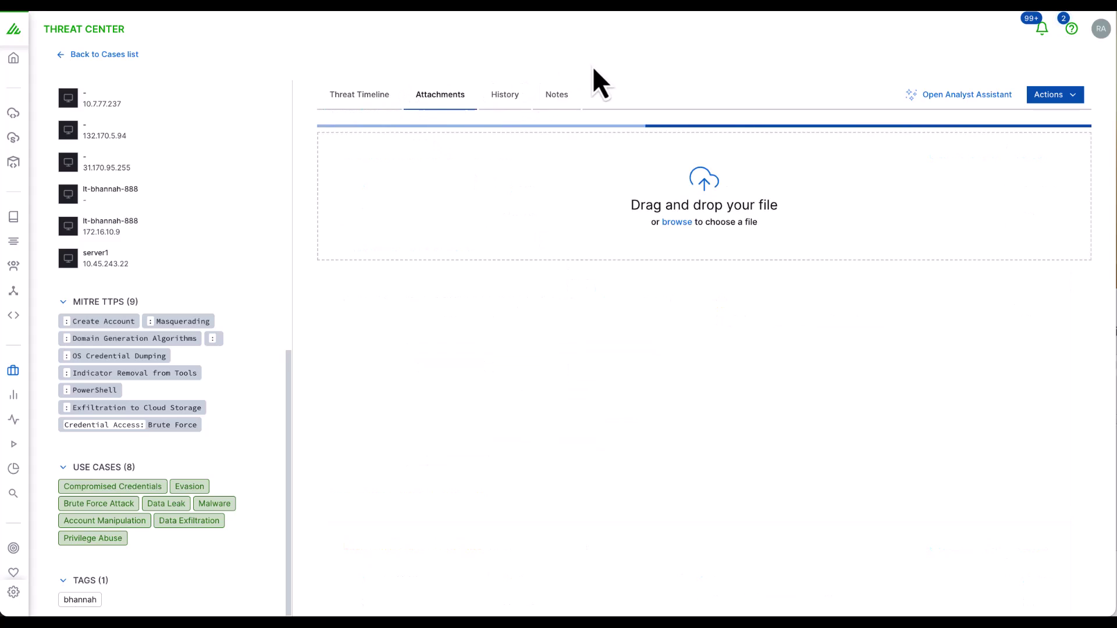
{"action": "left_click", "coordinate": [505, 98]}
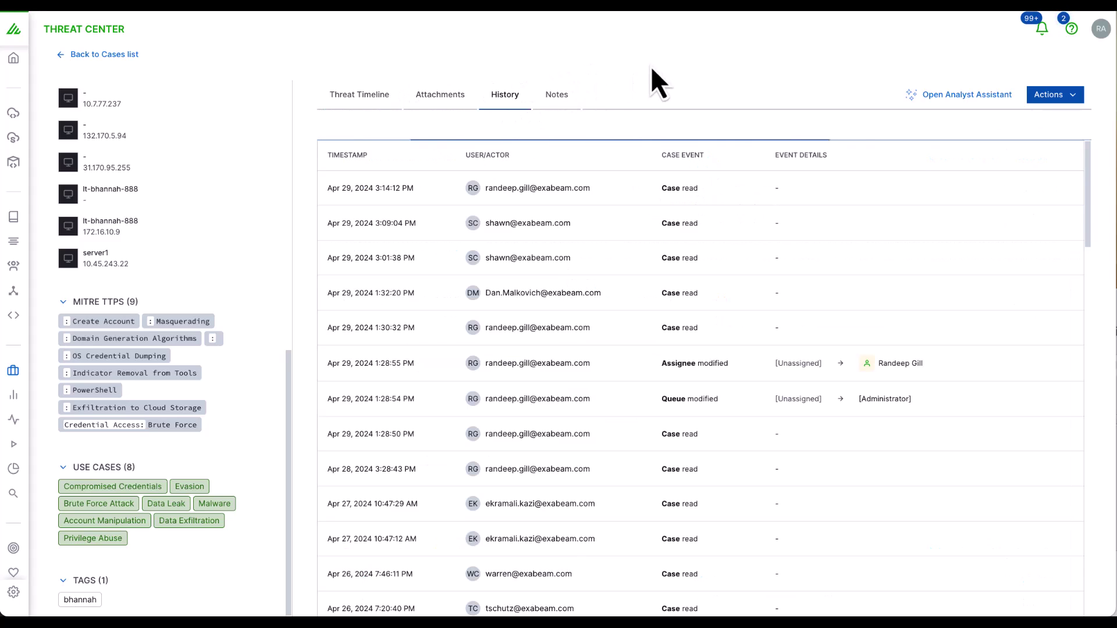
{"action": "left_click", "coordinate": [551, 104]}
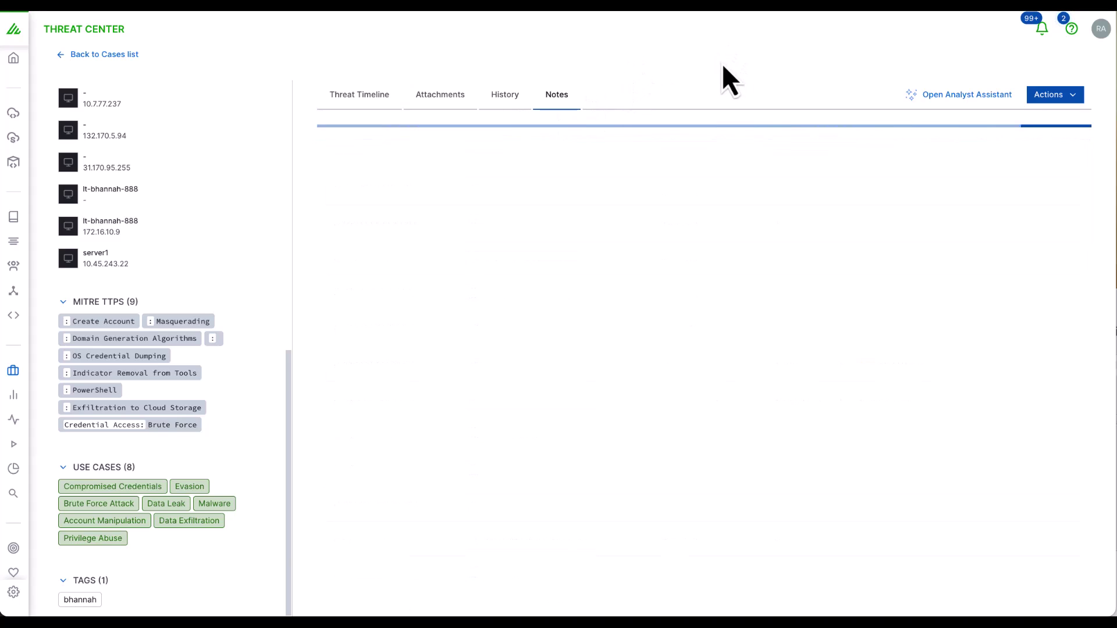
{"action": "left_click", "coordinate": [388, 100]}
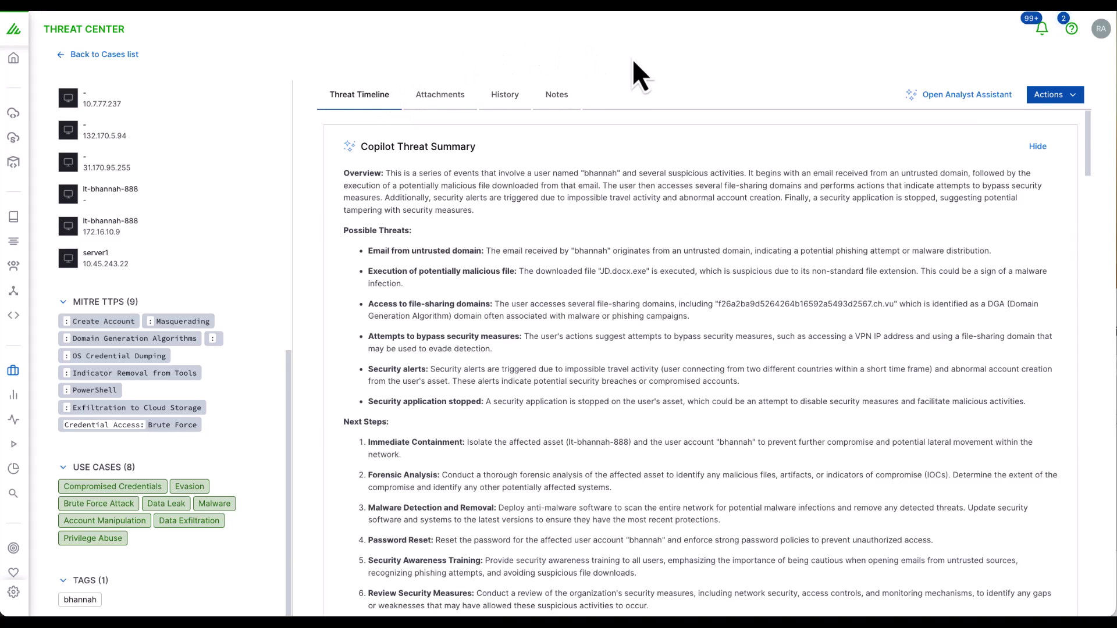
View the case's available actions, Send to webhook and Send email, in the Actions dropdown
{"action": "left_click", "coordinate": [1064, 94]}
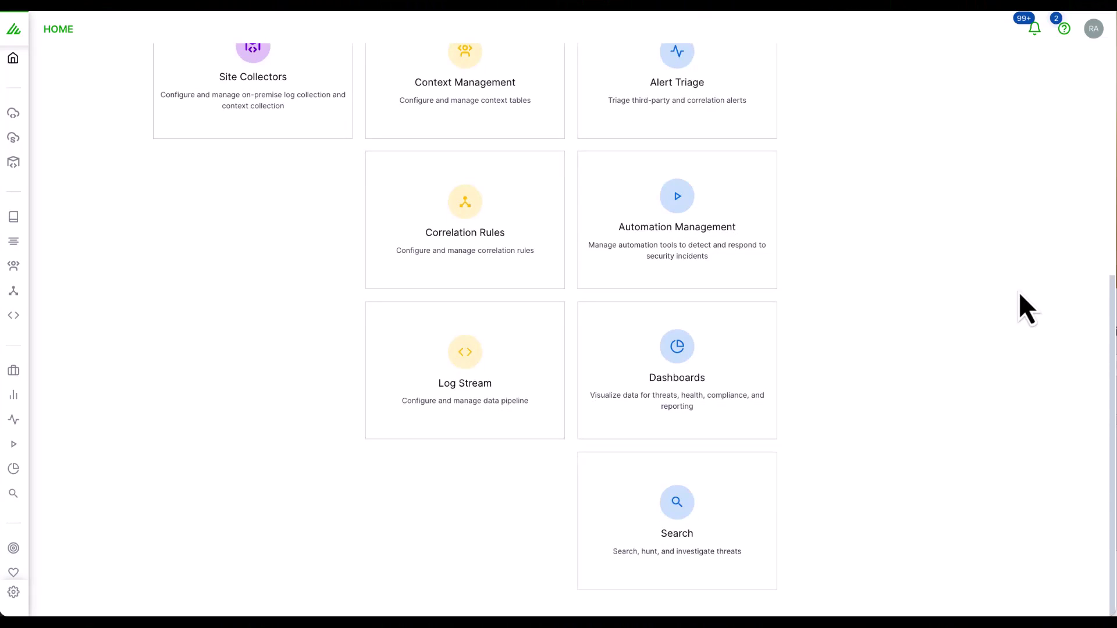
Browse the 134 dashboards and review the Anomalies dashboard's options menu without choosing any
{"action": "left_click", "coordinate": [690, 381]}
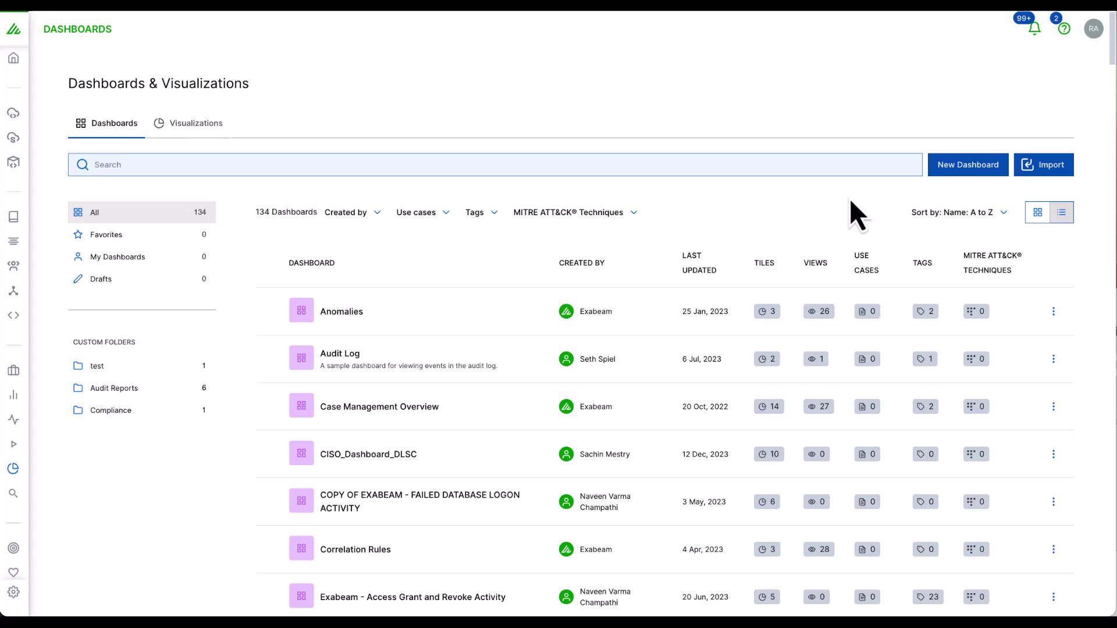
{"action": "left_click", "coordinate": [1060, 317]}
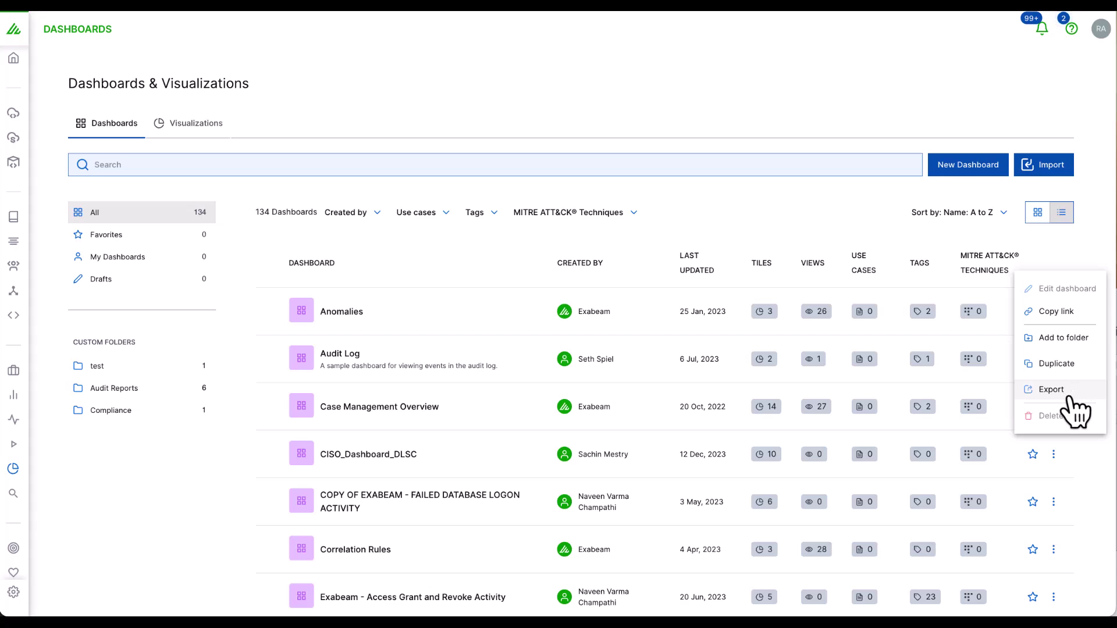
{"action": "left_click", "coordinate": [466, 181]}
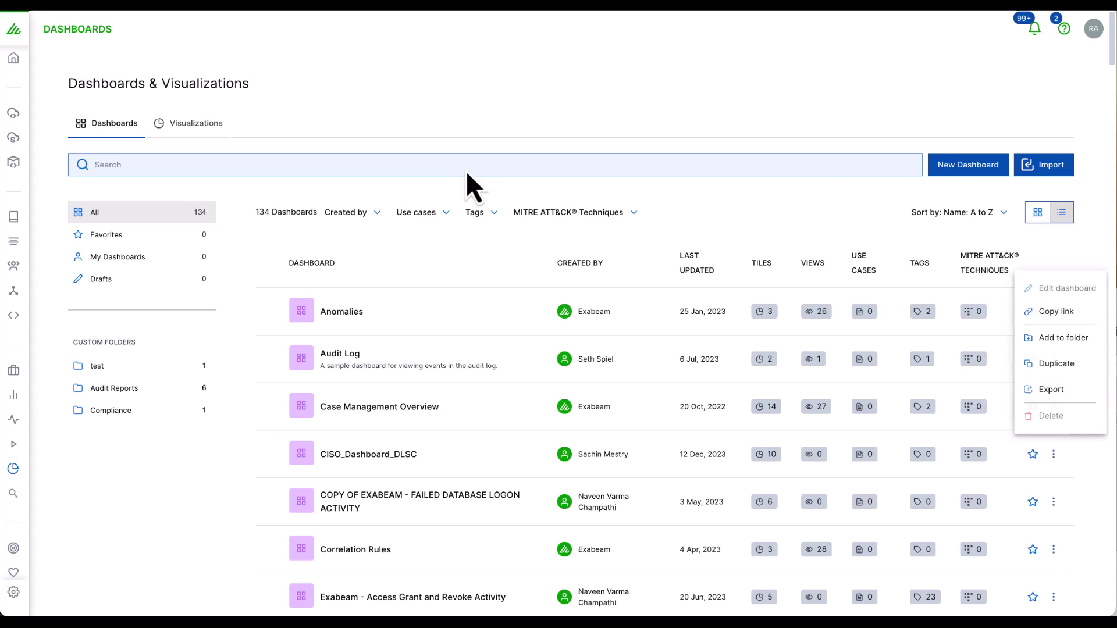
Search 'soc' and open SOC Overview to review incident, anomaly and correlation rule counts
{"action": "type", "text": "soc"}
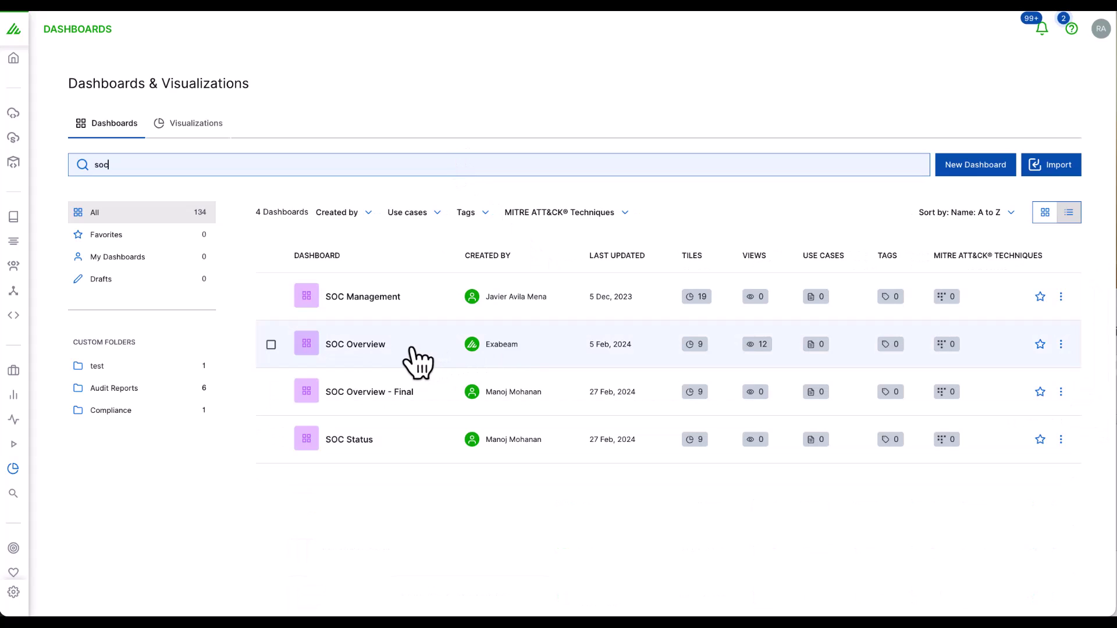
{"action": "left_click", "coordinate": [373, 348]}
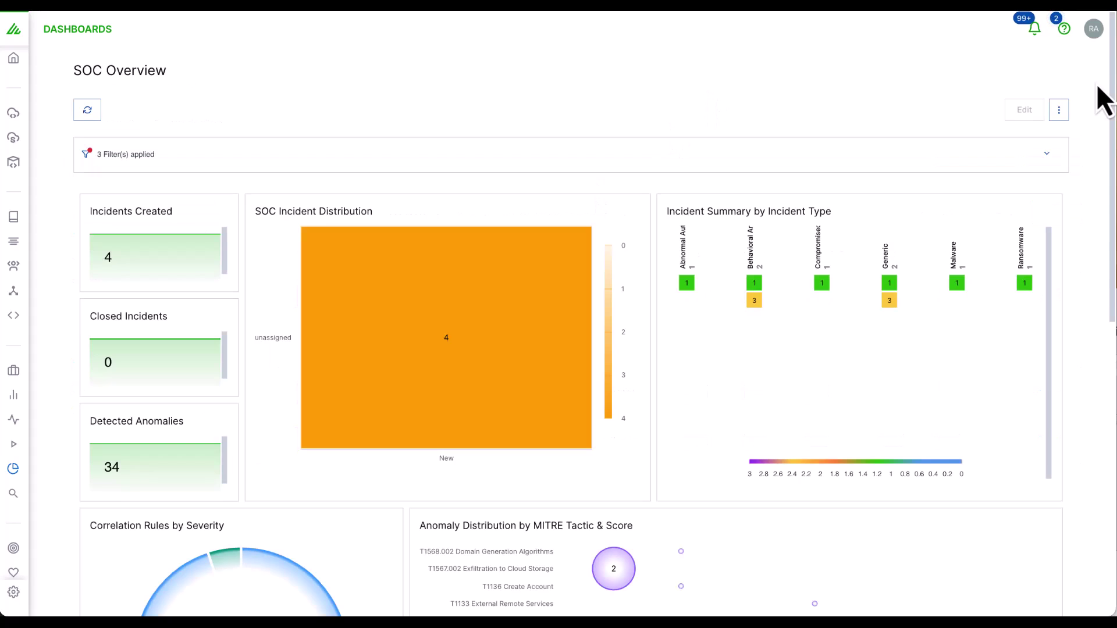
{"action": "scroll", "coordinate": [1102, 99], "scroll_direction": "down", "scroll_amount": 5}
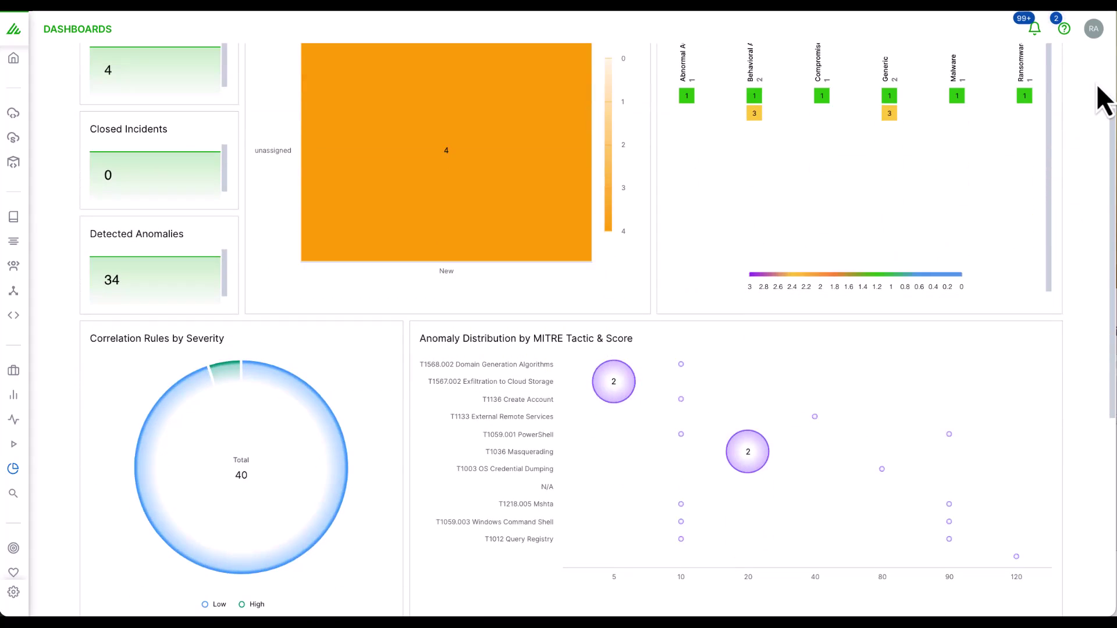